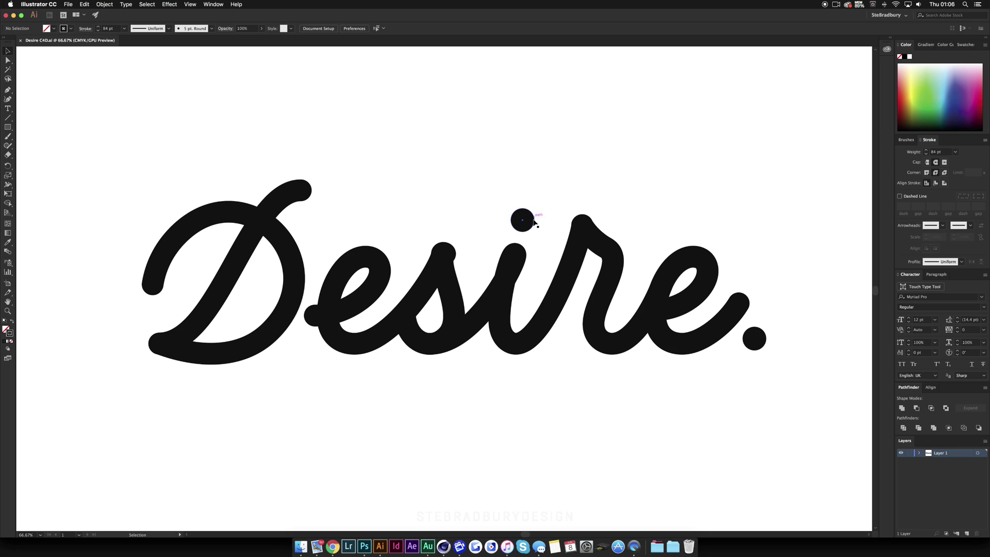
pyautogui.click(524, 221)
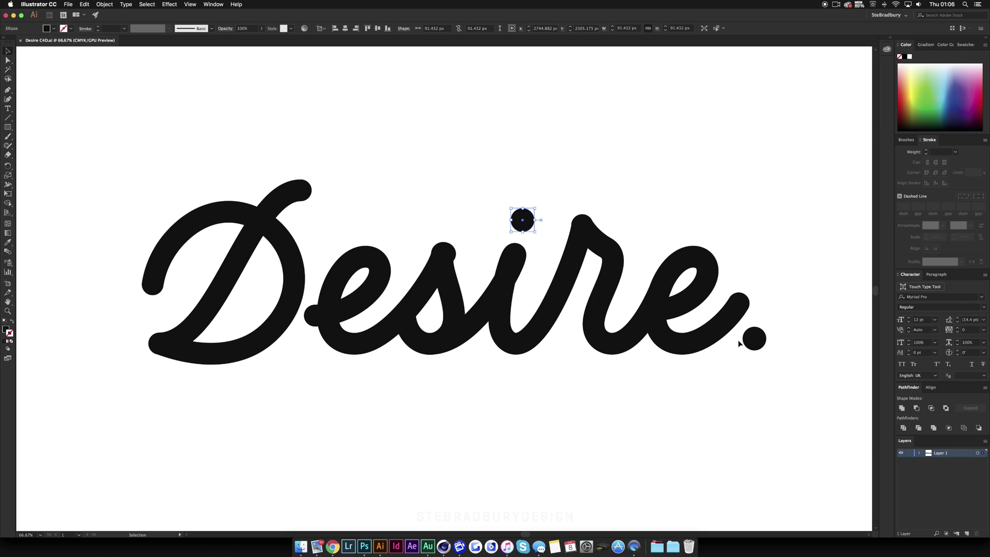
pyautogui.click(757, 339)
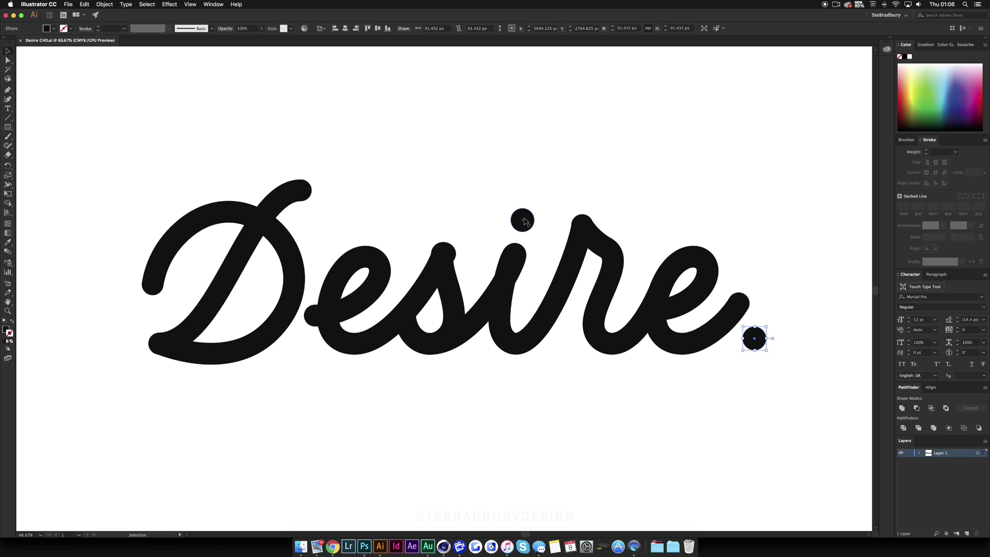
pyautogui.click(512, 184)
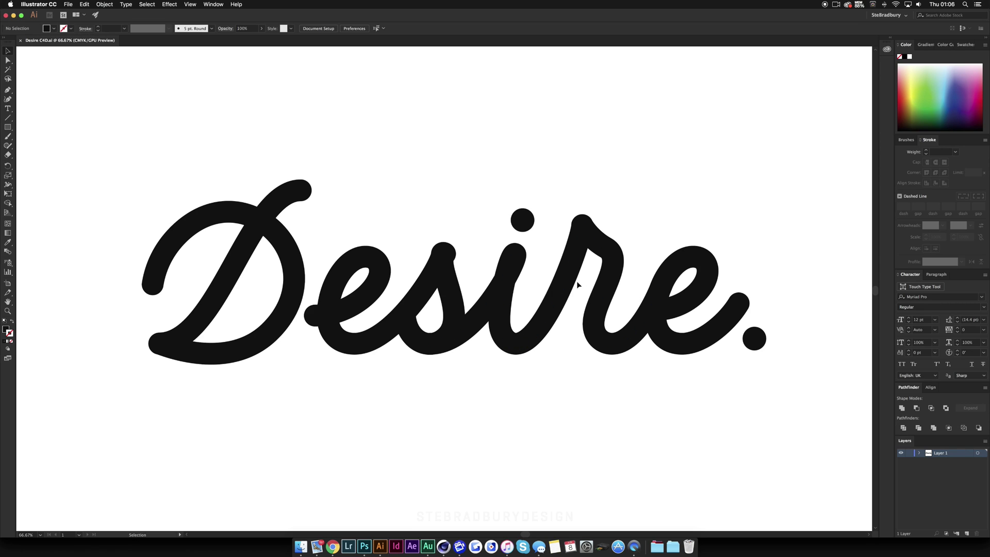
# Start saving the artwork under a new location and create a folder named Desire on the Desktop for it
pyautogui.click(68, 4)
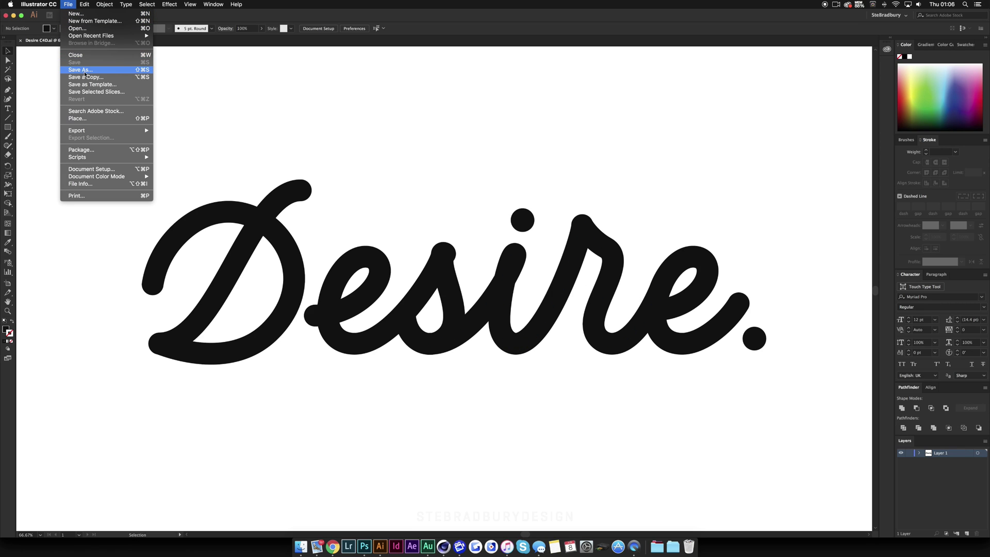
pyautogui.click(89, 70)
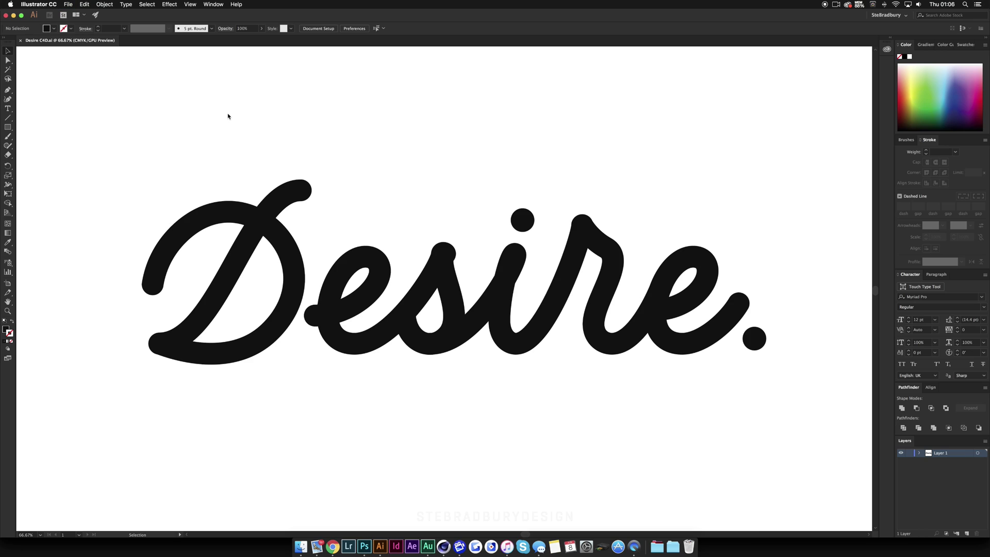
pyautogui.click(260, 87)
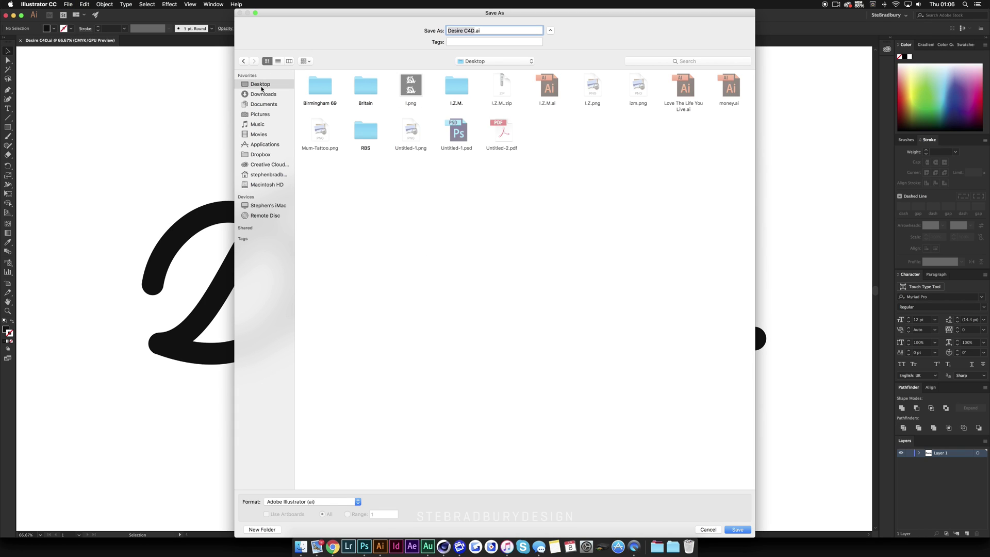
pyautogui.click(278, 528)
pyautogui.write('desire')
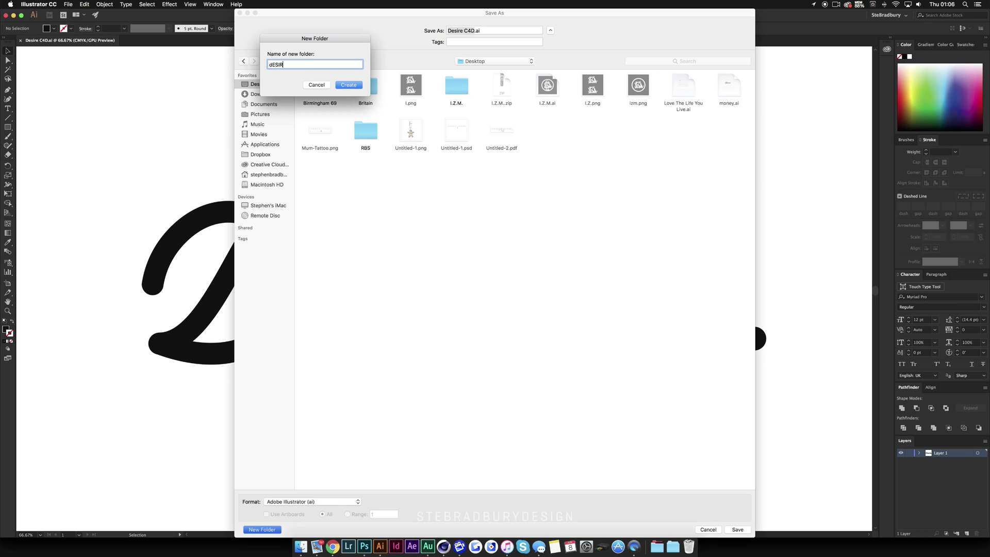
pyautogui.press('BackSpace')
pyautogui.press('BackSpace')
pyautogui.press('BackSpace')
pyautogui.press('BackSpace')
pyautogui.press('BackSpace')
pyautogui.press('BackSpace')
pyautogui.write('Desire')
pyautogui.press('Return')
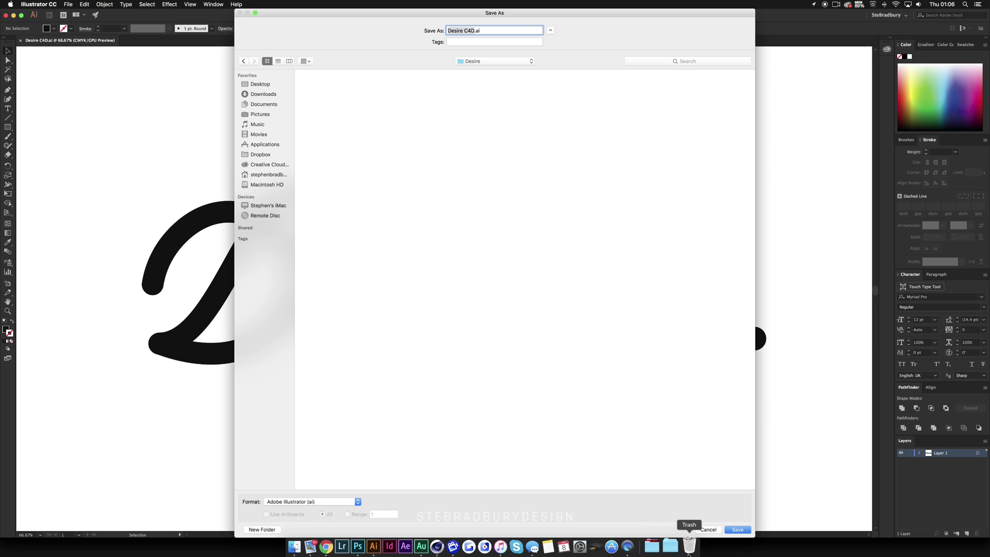
# Save Desire C4D.ai into the Desire folder in the legacy Illustrator 8 format, accepting the older-format conversion
pyautogui.click(738, 530)
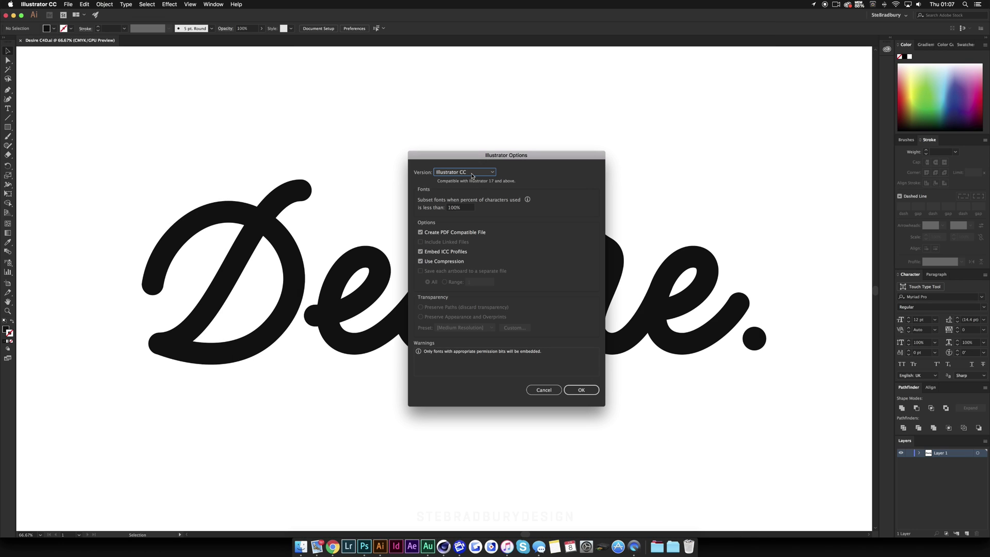
pyautogui.click(438, 175)
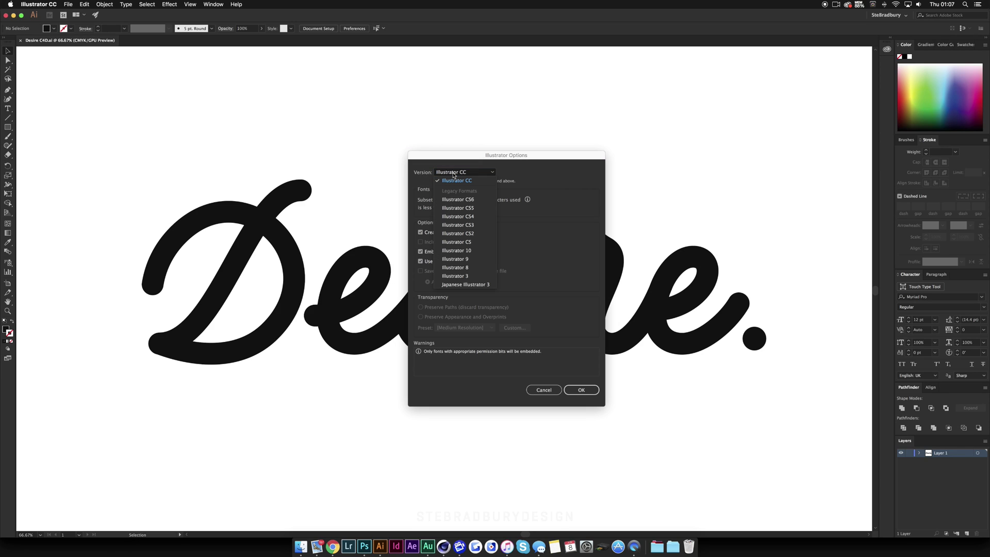
pyautogui.click(463, 269)
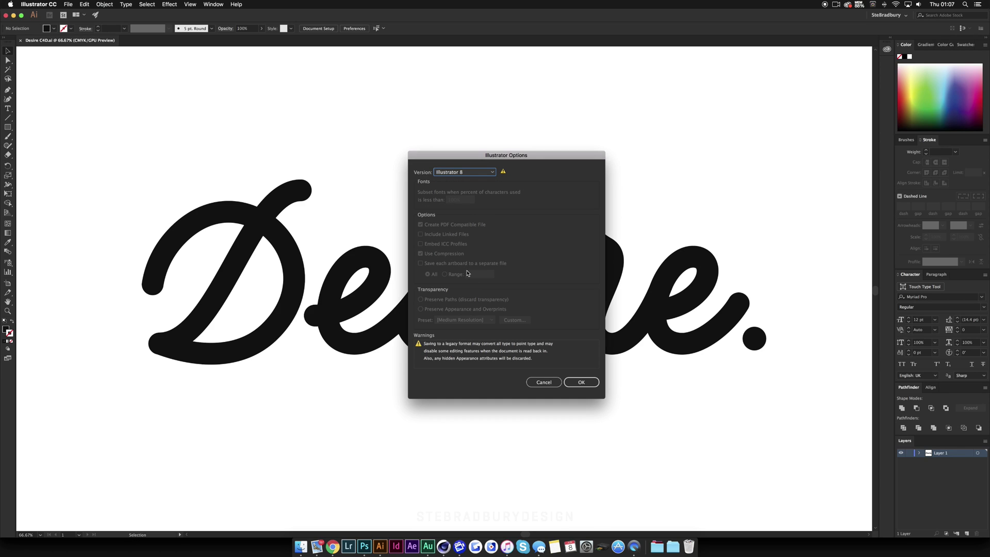
pyautogui.click(580, 384)
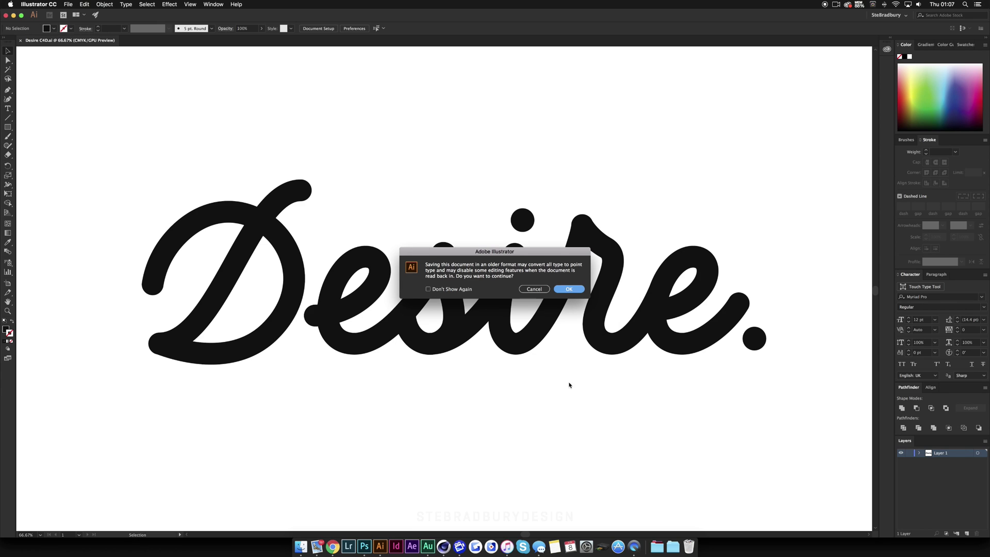
pyautogui.click(568, 289)
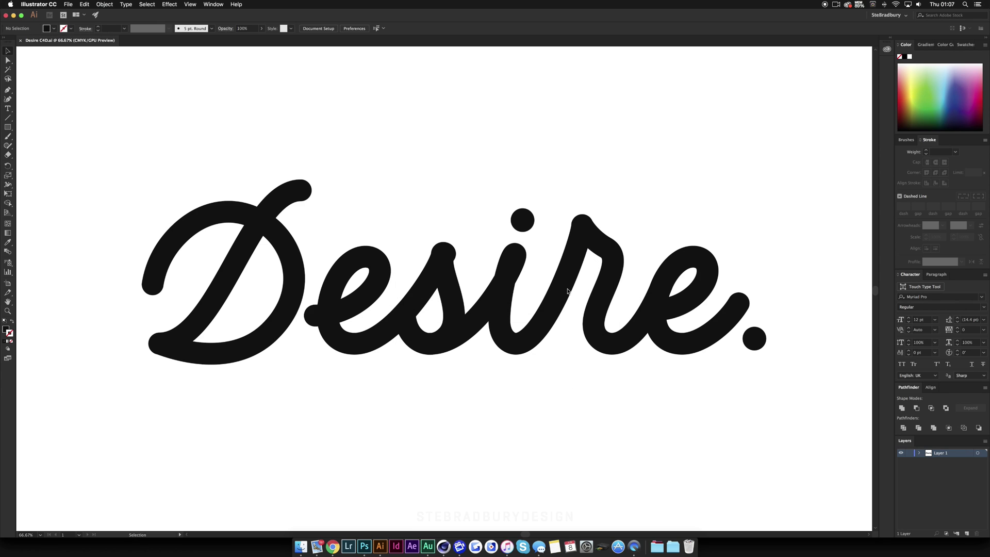
# Switch to Cinema 4D and import Desire C4D.ai from the Desktop's Desire folder with the default import scale and connected splines
pyautogui.click(444, 545)
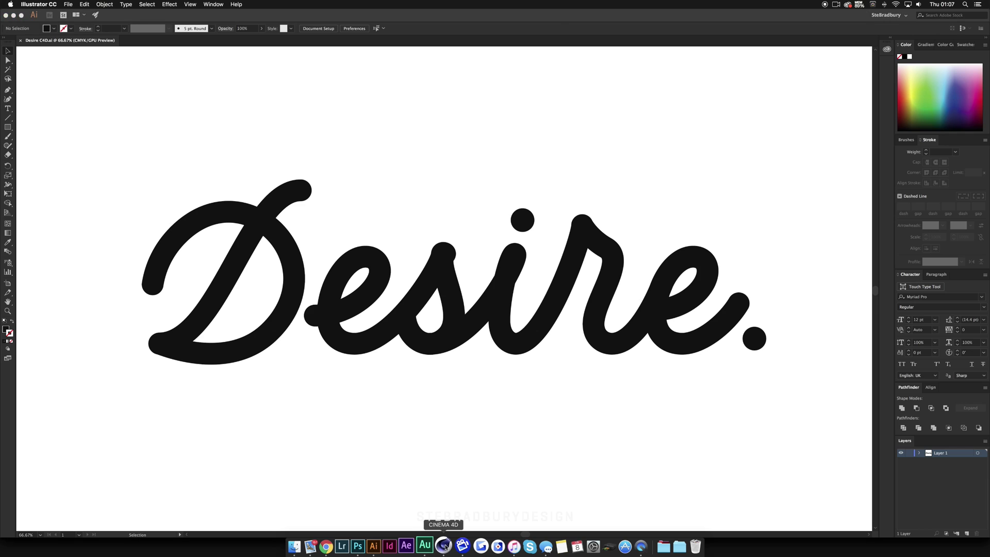
pyautogui.click(301, 546)
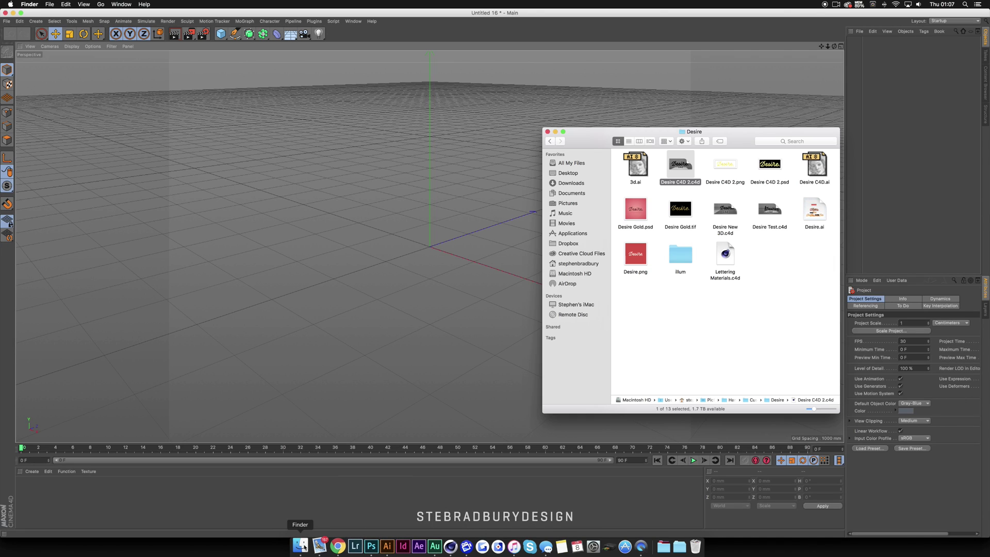
pyautogui.click(571, 174)
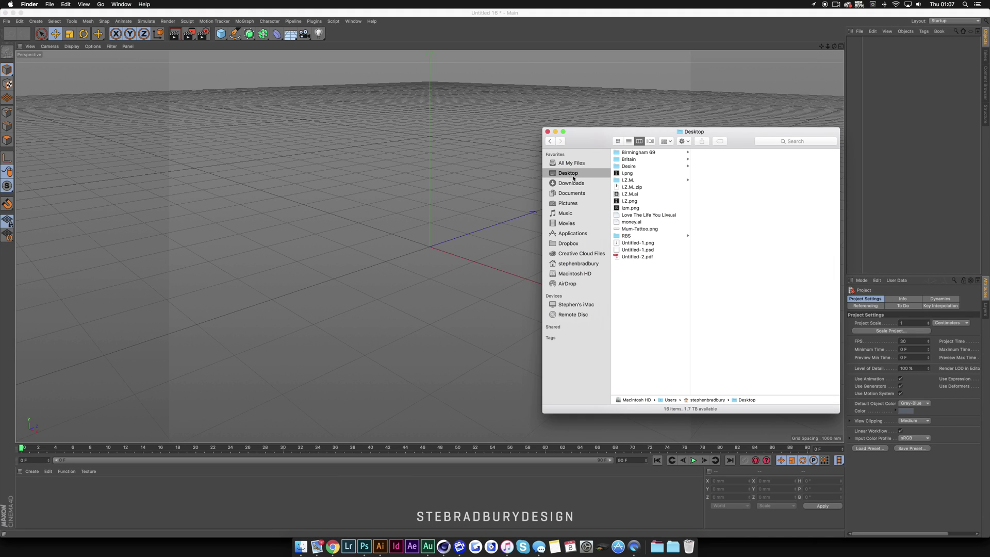
pyautogui.click(628, 166)
pyautogui.moveTo(715, 153); pyautogui.dragTo(452, 188)
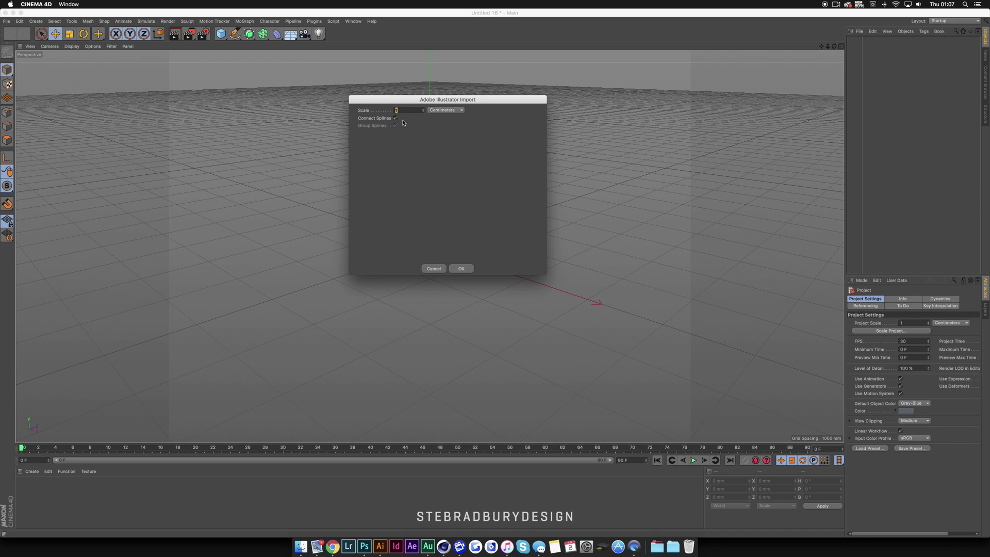
pyautogui.click(459, 270)
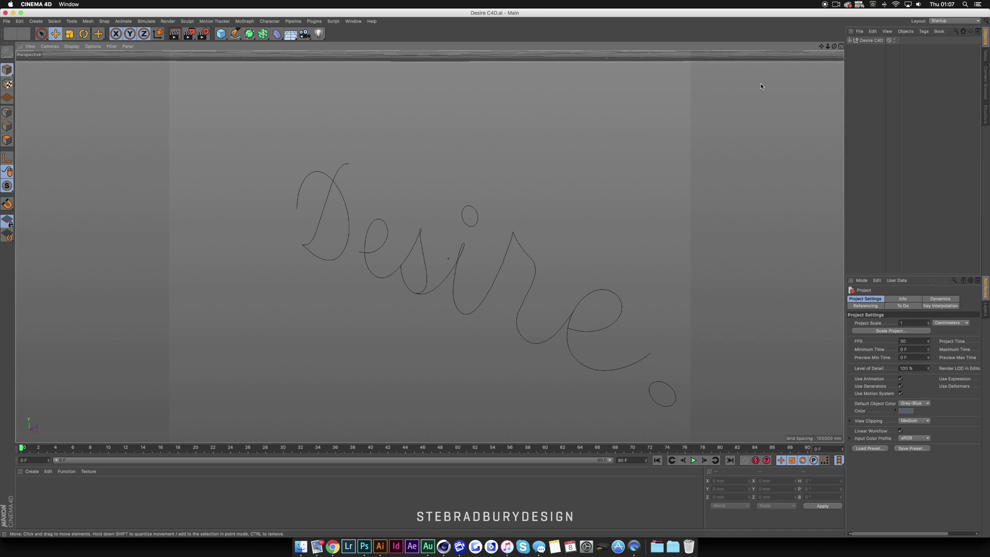
# Examine the imported lettering splines from a near-frontal, closer view
pyautogui.moveTo(833, 46); pyautogui.dragTo(876, 39)
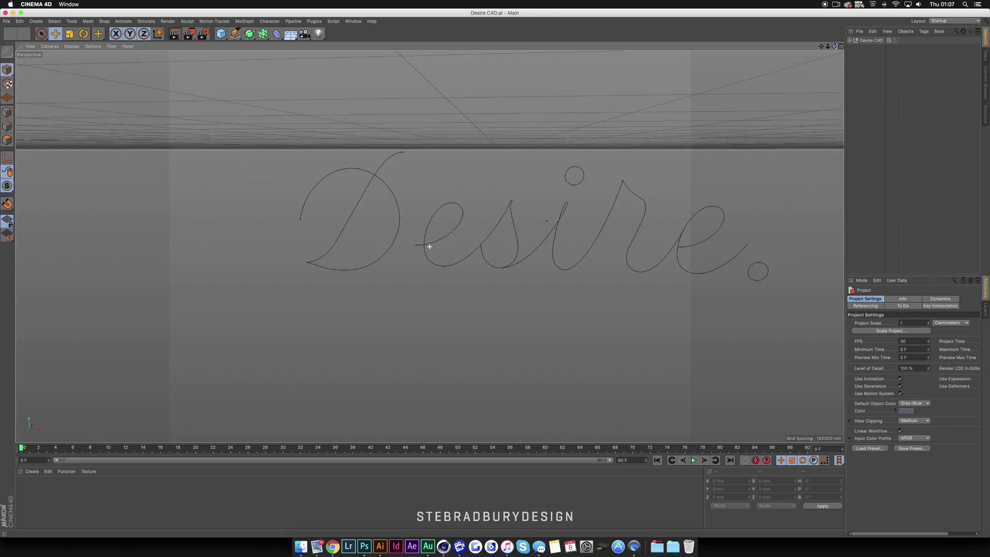
pyautogui.keyDown('alt'); pyautogui.moveTo(430, 247); pyautogui.dragTo(429, 245); pyautogui.keyUp('alt')
pyautogui.click(400, 176)
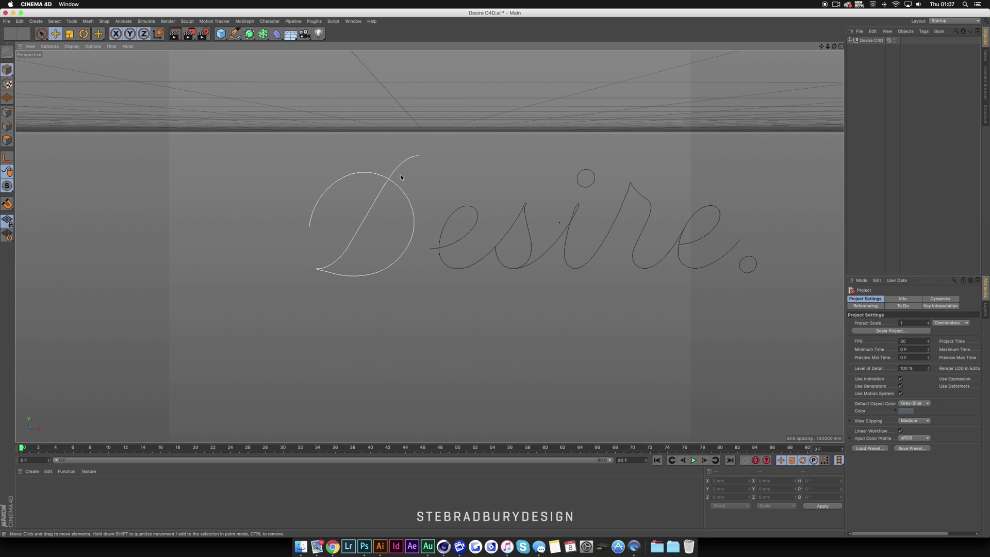
pyautogui.click(310, 292)
pyautogui.click(345, 267)
pyautogui.click(335, 243)
pyautogui.click(359, 232)
pyautogui.scroll(4, 359, 232)
pyautogui.keyDown('alt'); pyautogui.moveTo(358, 232); pyautogui.dragTo(250, 267, button='middle'); pyautogui.keyUp('alt')
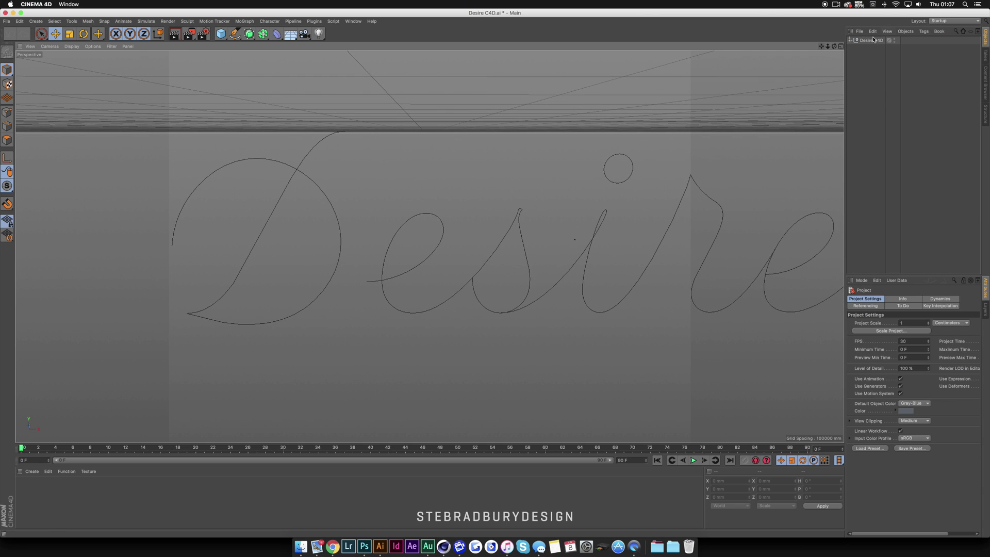
# Move all six path splines out of the Desire C4D null and delete the empty null
pyautogui.click(850, 40)
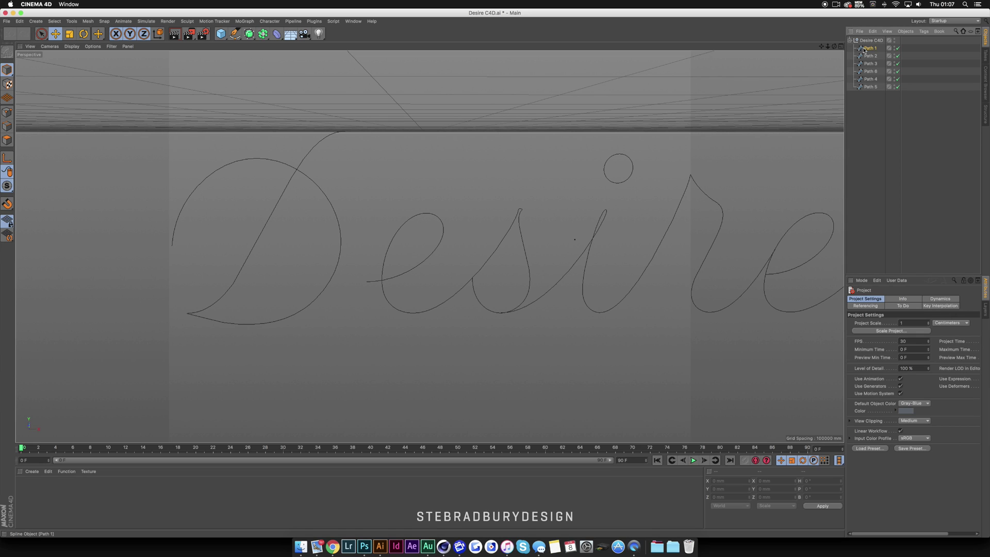
pyautogui.click(871, 48)
pyautogui.keyDown('shift'); pyautogui.click(870, 88); pyautogui.keyUp('shift')
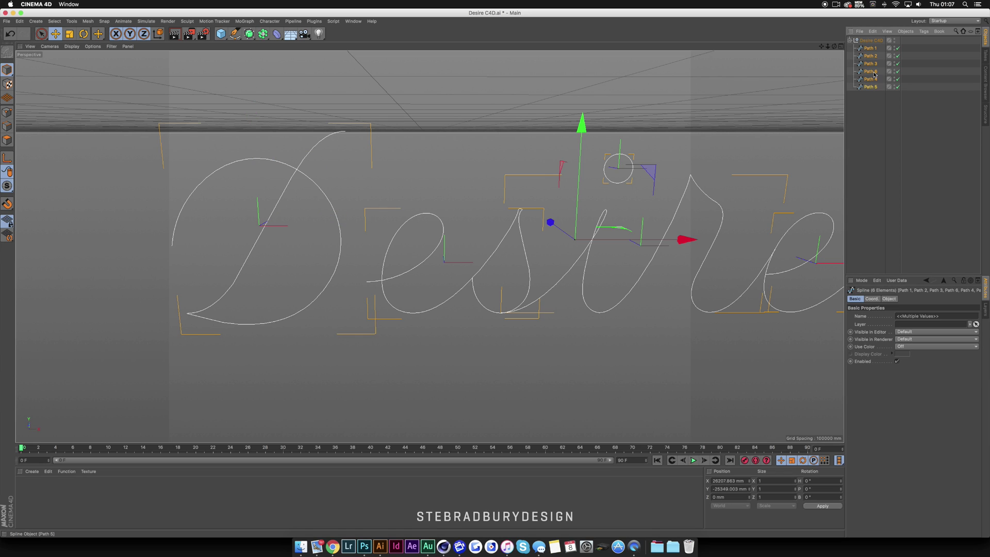
pyautogui.click(873, 41)
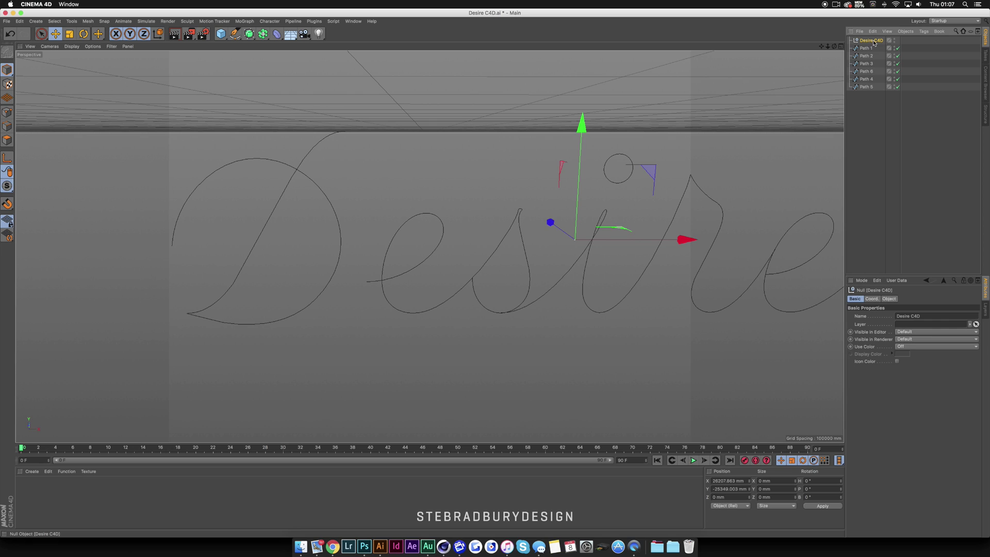
pyautogui.press('Delete')
# Rename the letter splines in the object list as D, es, ir and e
pyautogui.click(868, 42)
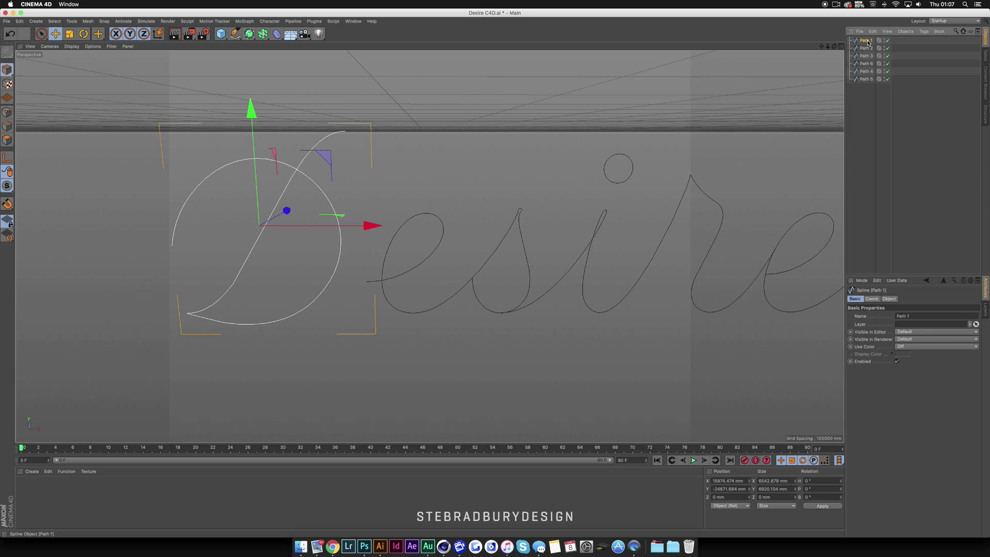
pyautogui.doubleClick(867, 41)
pyautogui.write('D')
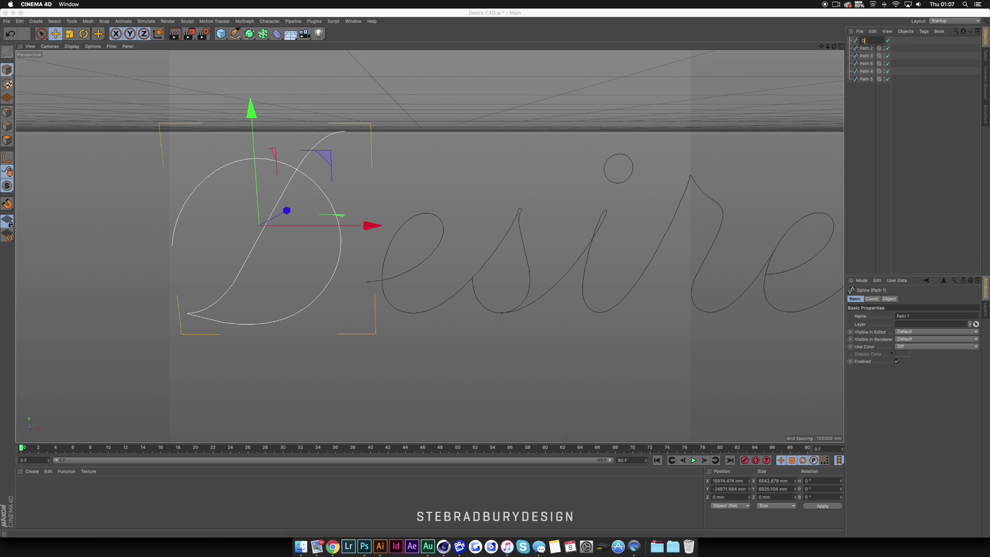
pyautogui.press('Return')
pyautogui.click(867, 49)
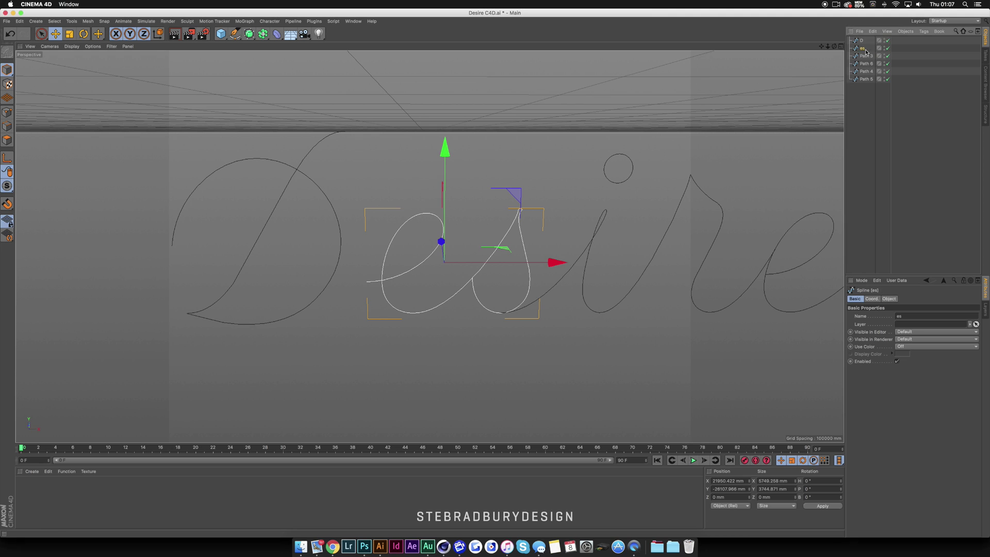
pyautogui.click(866, 63)
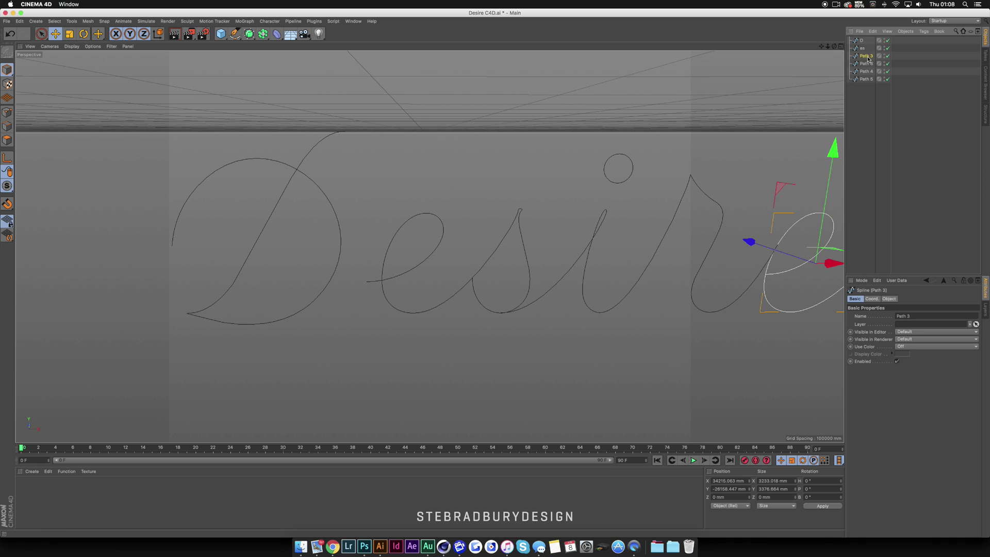
pyautogui.doubleClick(865, 56)
pyautogui.write('ir')
pyautogui.click(863, 72)
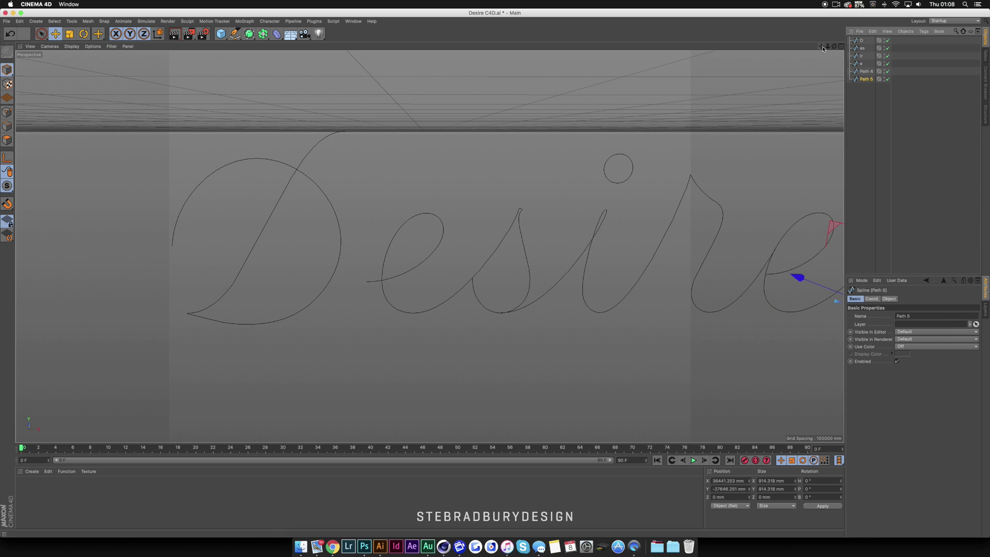
# Add a Subdivision Surface, a Sweep and a Circle spline to the scene
pyautogui.moveTo(821, 46); pyautogui.dragTo(659, 64)
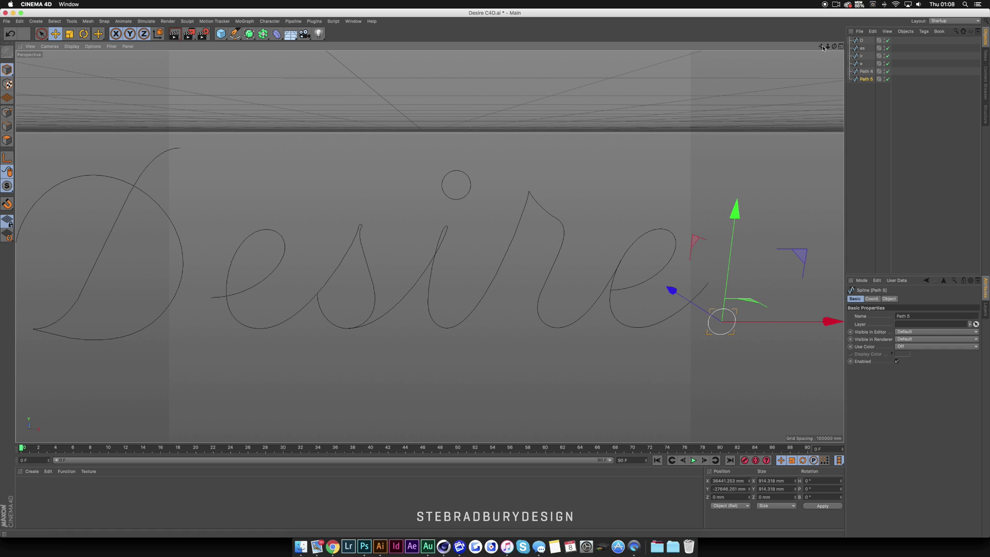
pyautogui.moveTo(821, 46); pyautogui.dragTo(947, 55)
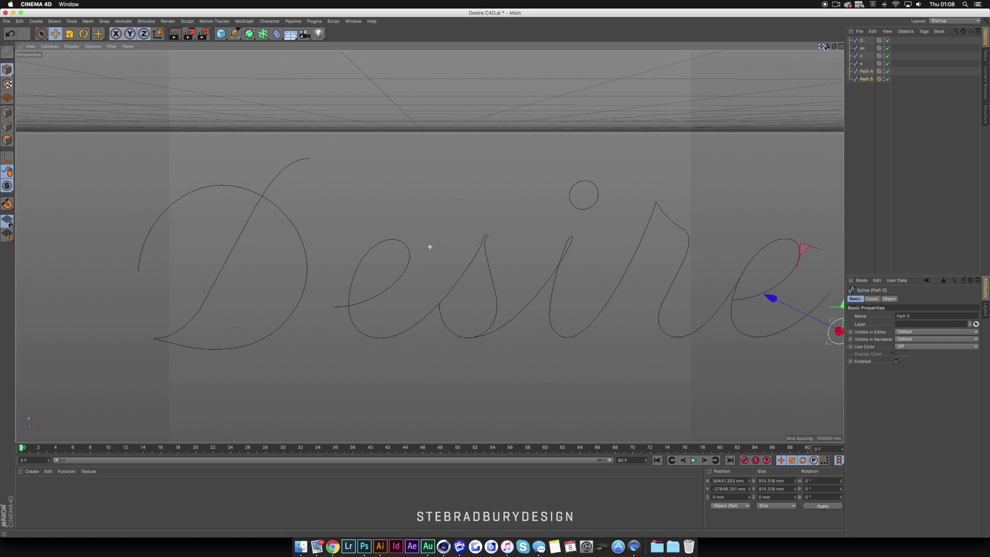
pyautogui.click(861, 40)
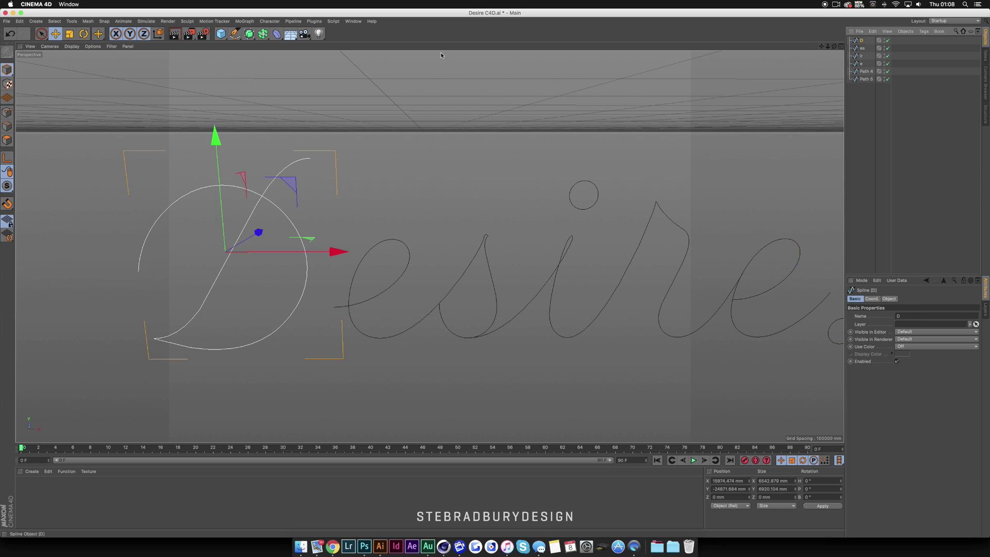
pyautogui.click(252, 38)
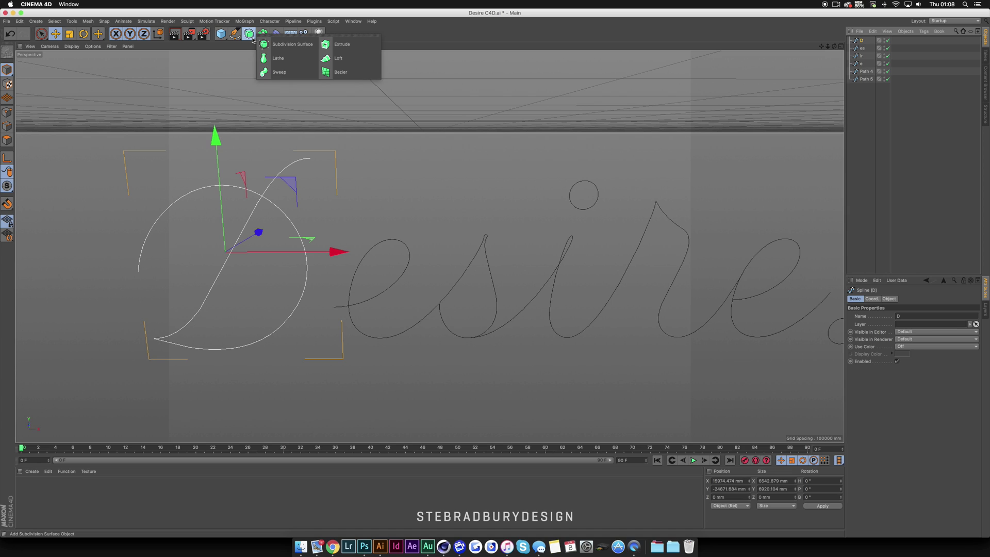
pyautogui.click(293, 48)
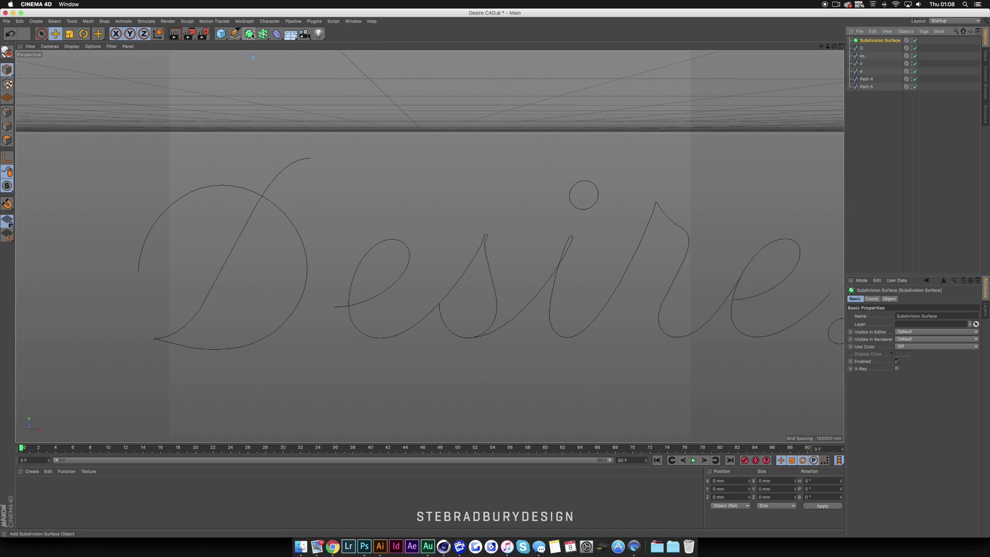
pyautogui.click(252, 35)
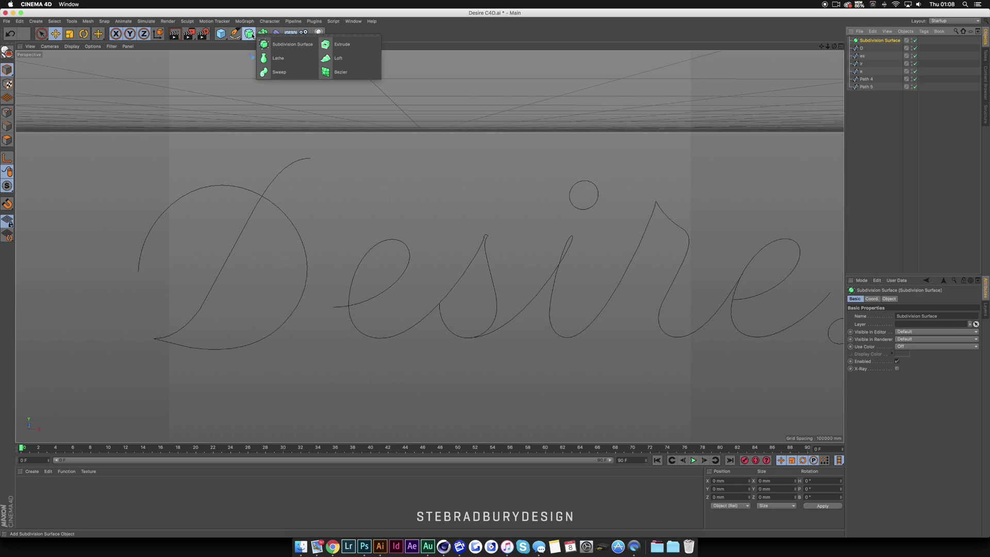
pyautogui.click(280, 72)
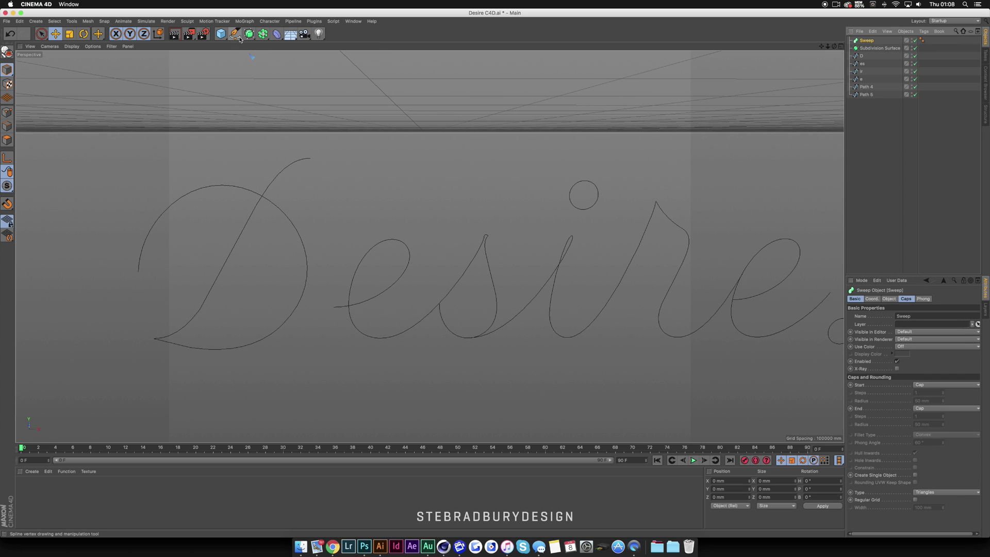
pyautogui.click(240, 39)
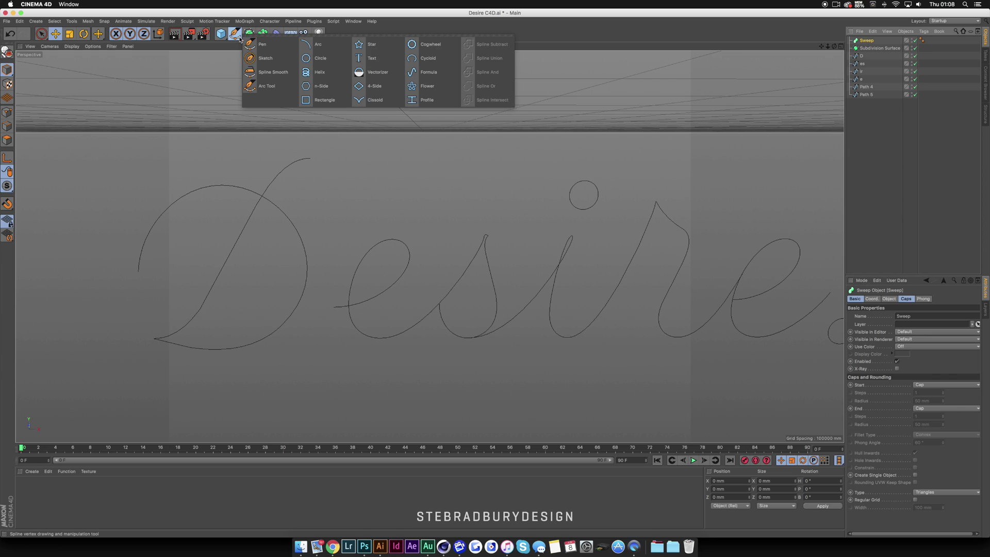
pyautogui.click(316, 63)
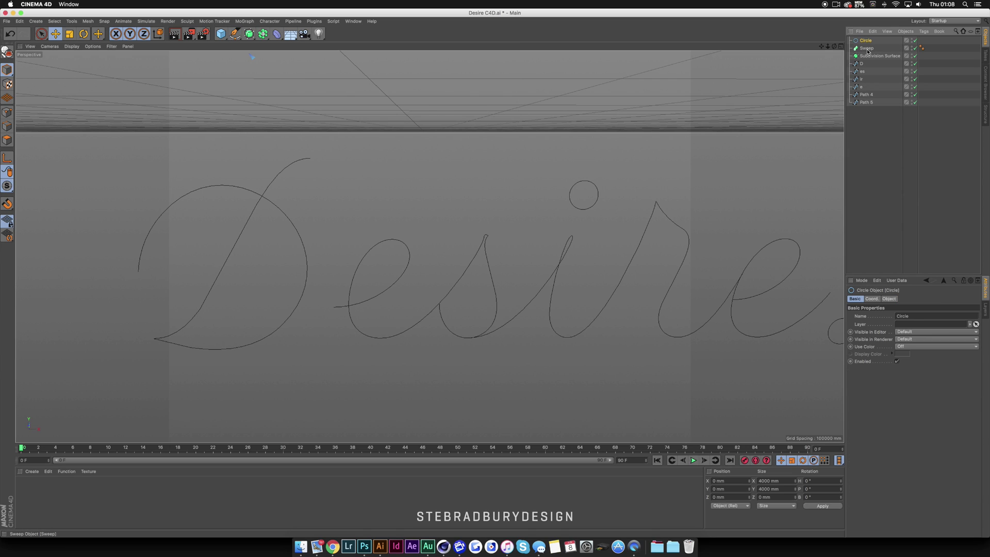
# Nest the Sweep under the Subdivision Surface and place the Circle and the D spline inside the Sweep, Circle first
pyautogui.click(866, 48)
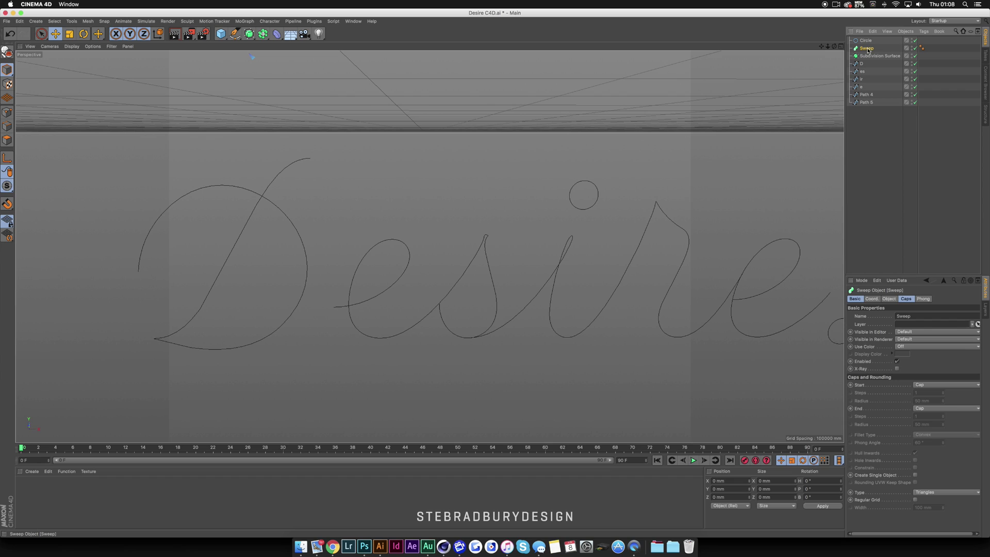
pyautogui.moveTo(867, 49); pyautogui.dragTo(875, 59)
pyautogui.moveTo(866, 42); pyautogui.dragTo(875, 57)
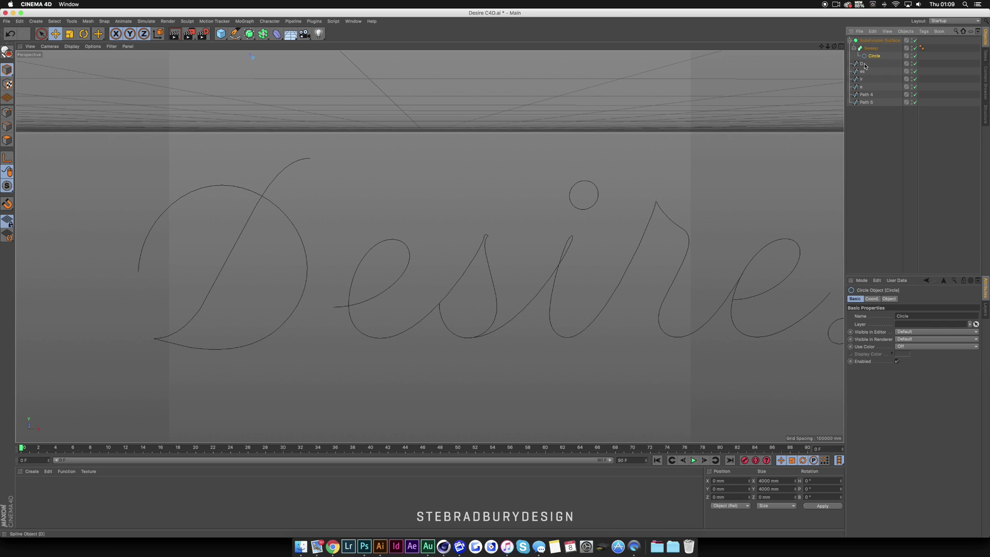
pyautogui.click(865, 66)
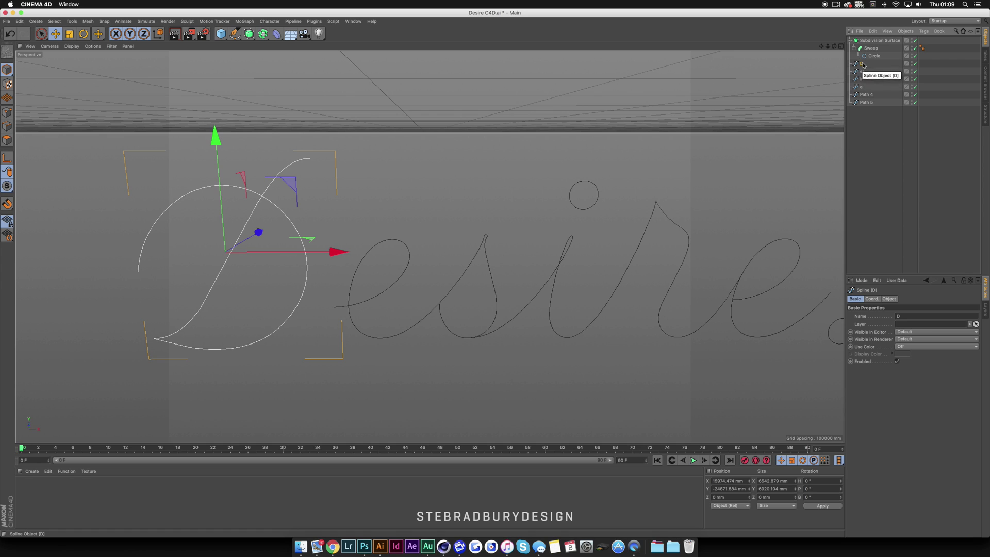
pyautogui.moveTo(860, 68)
pyautogui.mouseDown()
pyautogui.moveTo(872, 52)
pyautogui.moveTo(874, 61)
pyautogui.mouseUp()
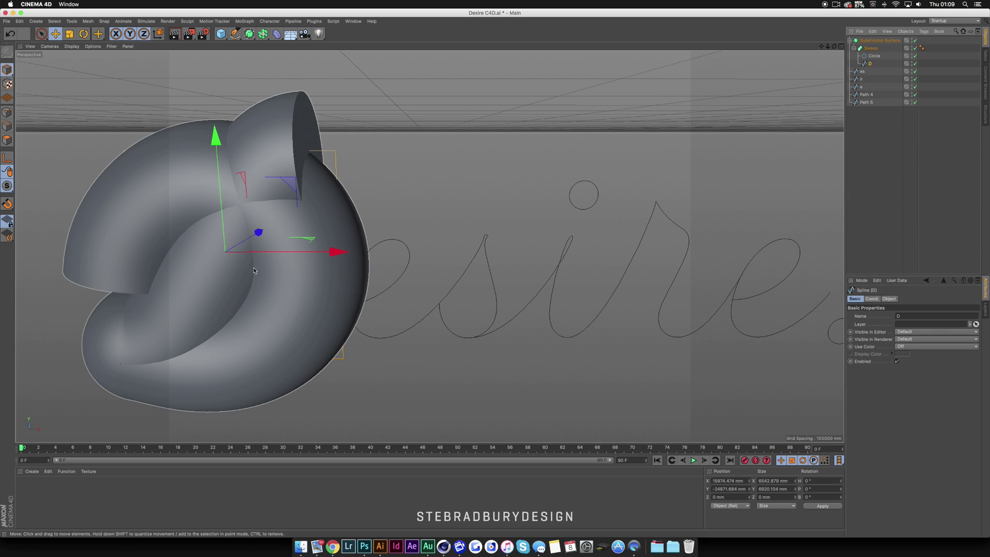
# Set the radius of the Sweep's Circle profile to 400 mm
pyautogui.keyDown('alt'); pyautogui.moveTo(425, 245); pyautogui.dragTo(563, 221, button='middle'); pyautogui.keyUp('alt')
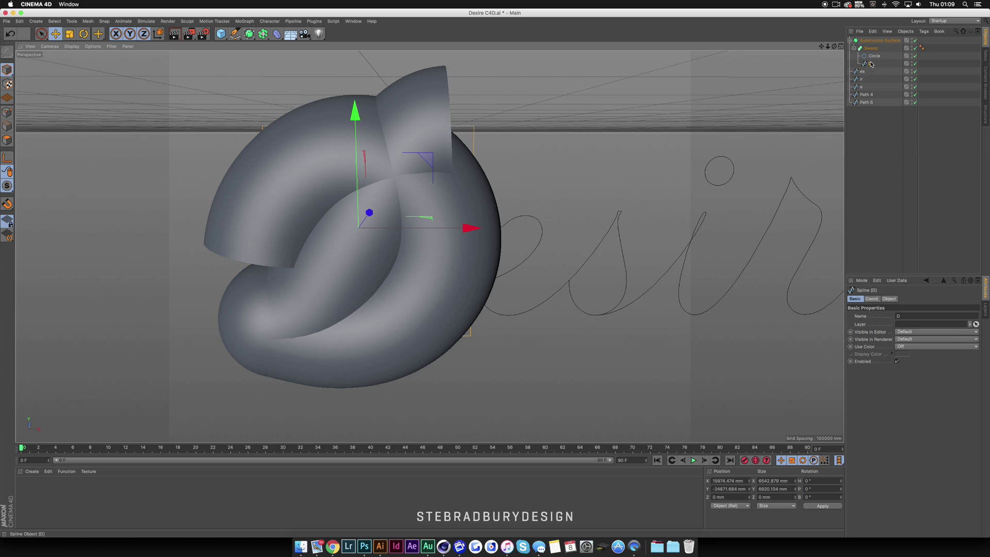
pyautogui.click(875, 56)
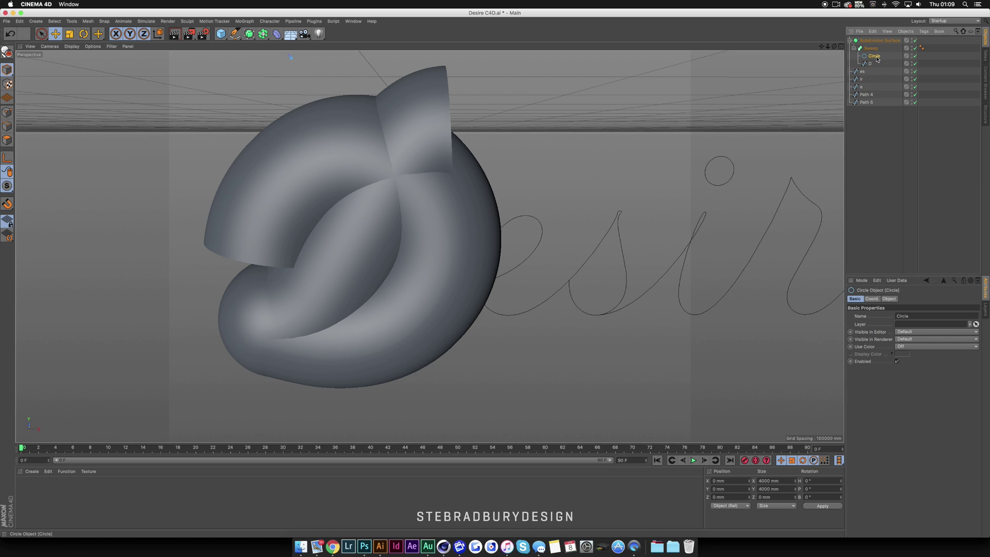
pyautogui.click(890, 299)
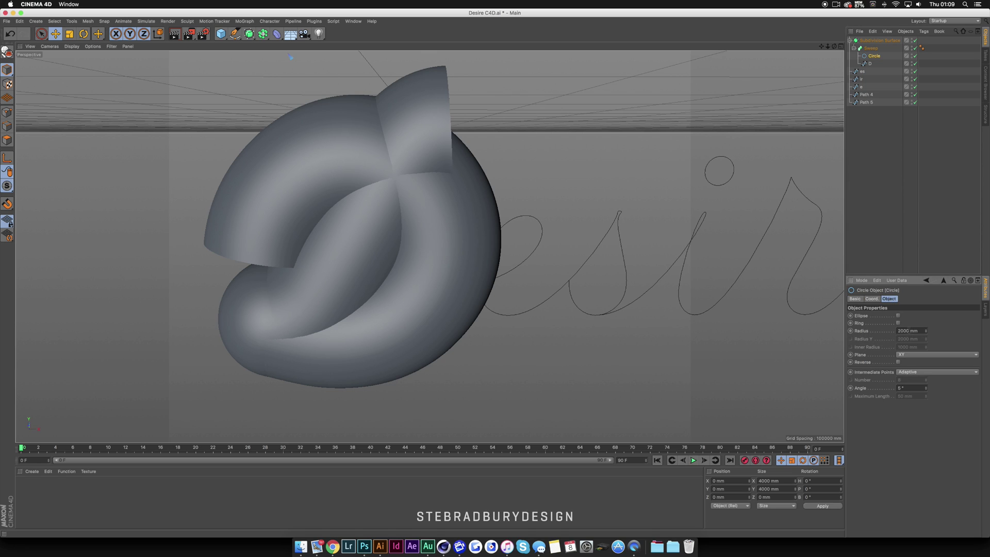
pyautogui.moveTo(910, 331); pyautogui.dragTo(897, 330)
pyautogui.press('0')
pyautogui.press('BackSpace')
pyautogui.write('400')
pyautogui.press('Return')
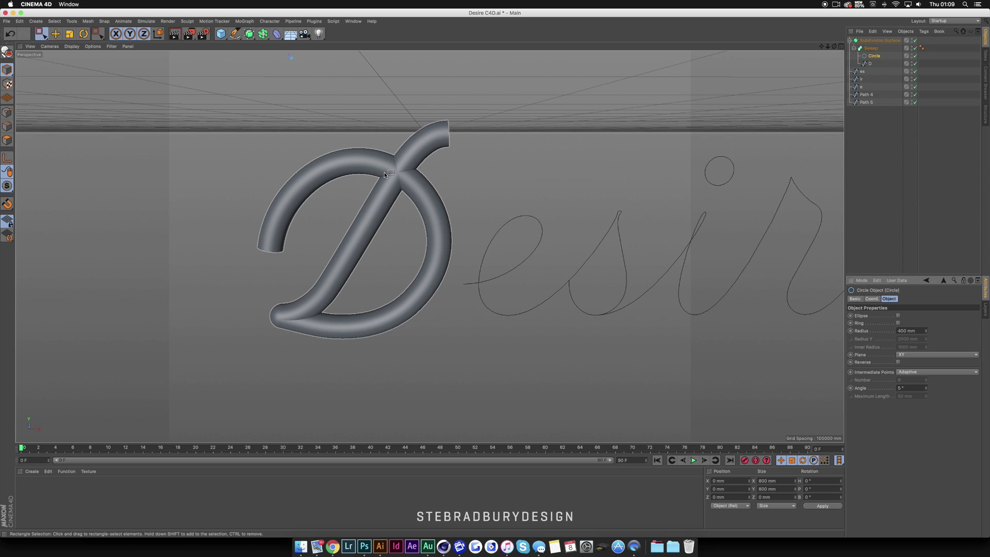
# Set both the start and end of the Sweep to Fillet Cap with 100 steps each
pyautogui.click(872, 49)
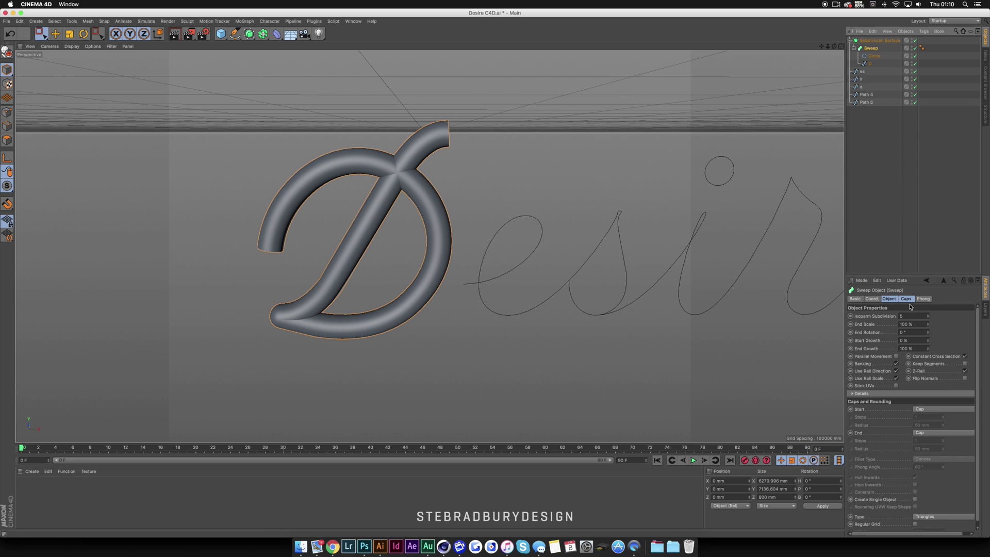
pyautogui.click(909, 300)
pyautogui.click(922, 316)
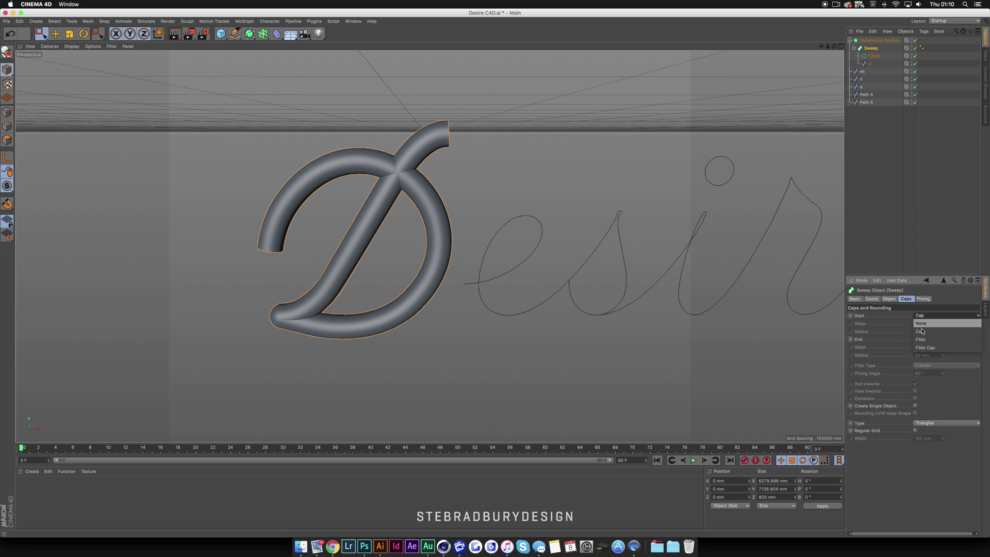
pyautogui.click(924, 348)
pyautogui.click(923, 339)
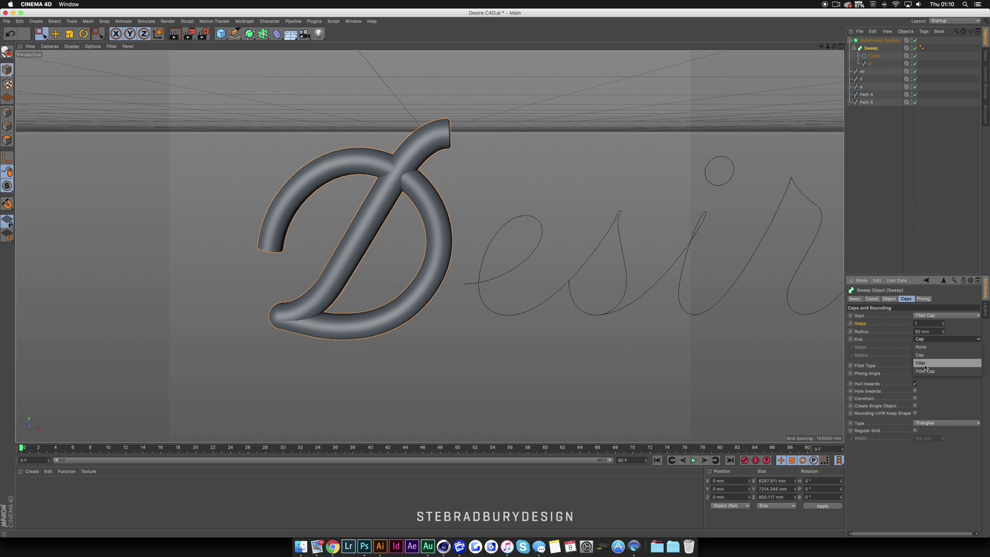
pyautogui.click(925, 371)
pyautogui.click(922, 323)
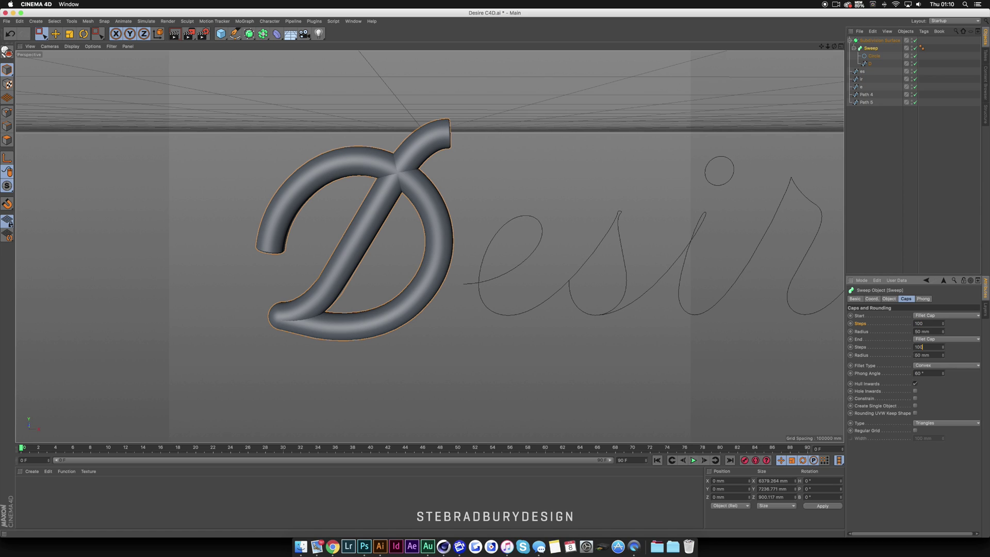
# Constrain the Sweep's caps and set both the start and end fillet radius to 420 mm
pyautogui.click(915, 398)
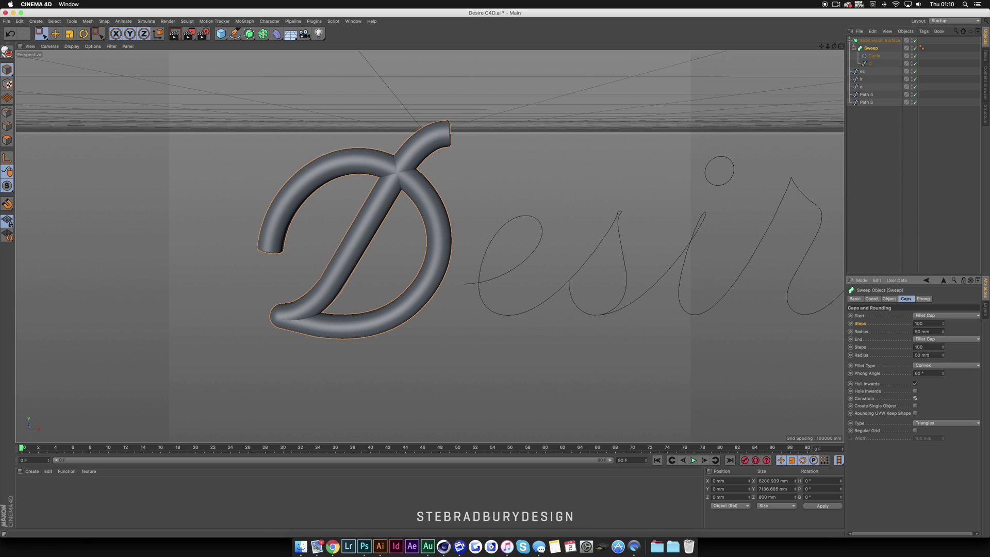
pyautogui.doubleClick(918, 354)
pyautogui.write('42')
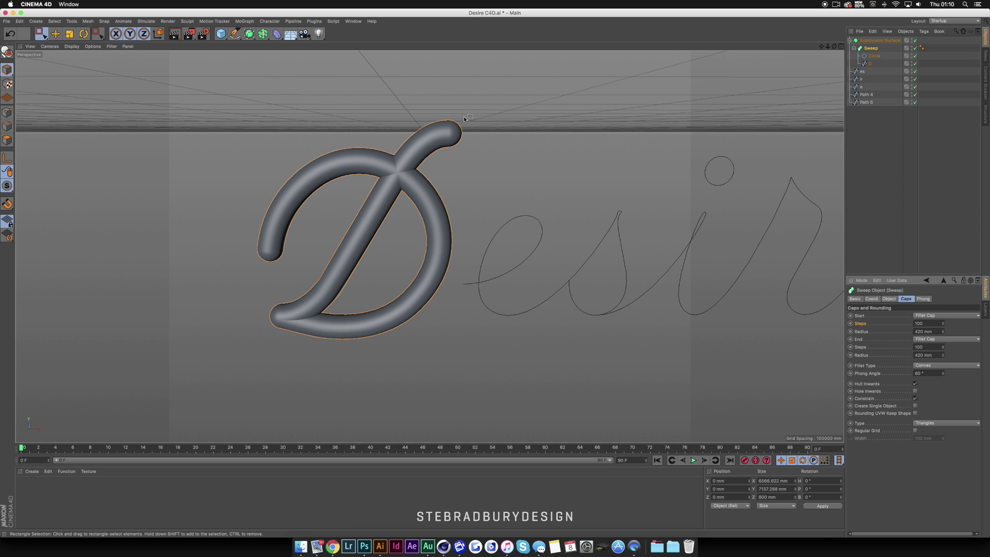
# Examine the swept letter D and its rounded ends up close and from several angles
pyautogui.scroll(6, 463, 118)
pyautogui.scroll(-5, 464, 118)
pyautogui.scroll(2, 457, 129)
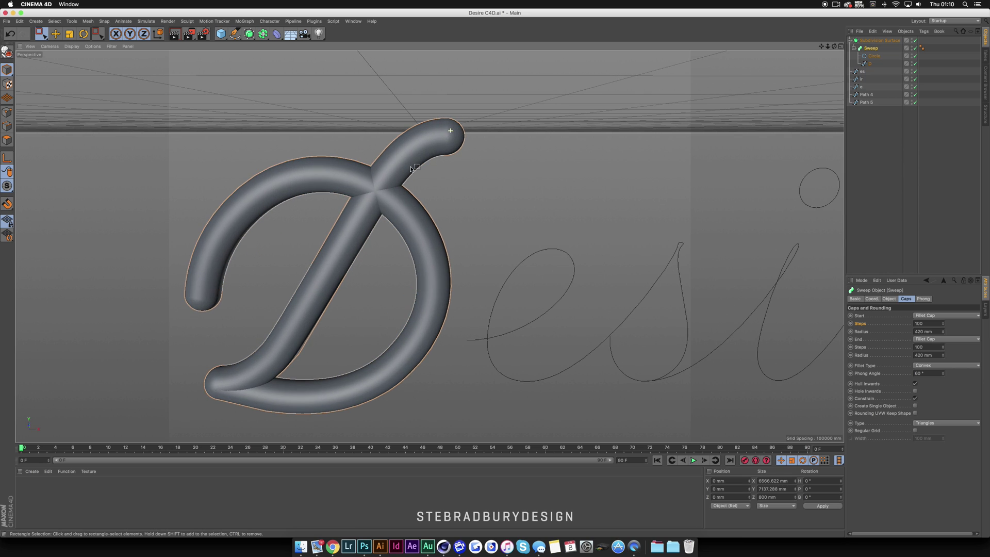
pyautogui.scroll(2, 398, 199)
pyautogui.scroll(1, 395, 198)
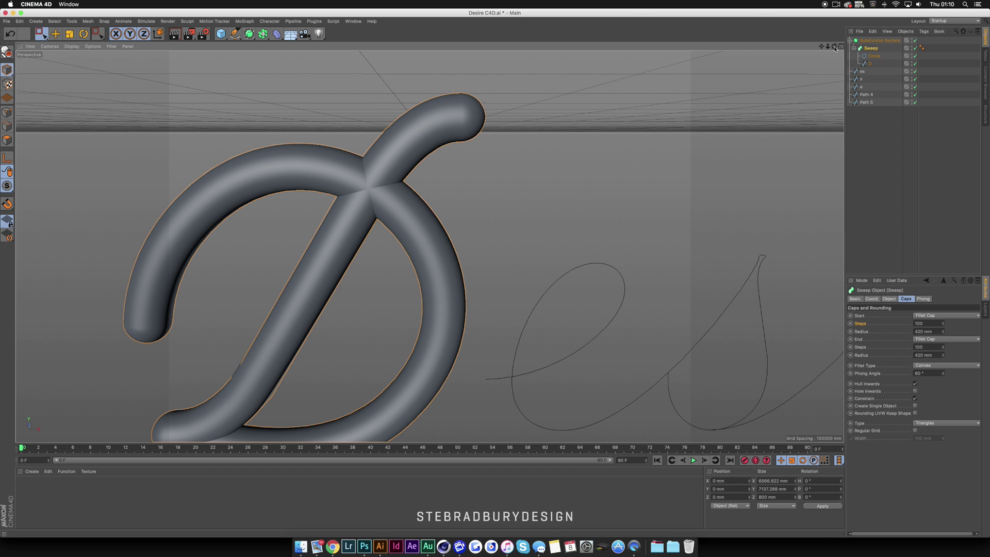
pyautogui.moveTo(835, 49); pyautogui.dragTo(629, 75)
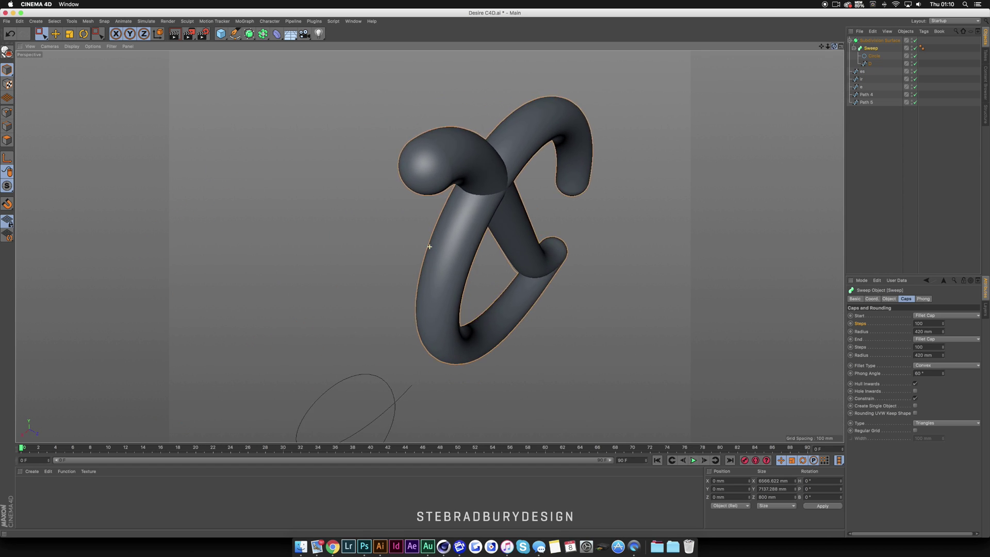
pyautogui.moveTo(429, 247); pyautogui.dragTo(636, 66)
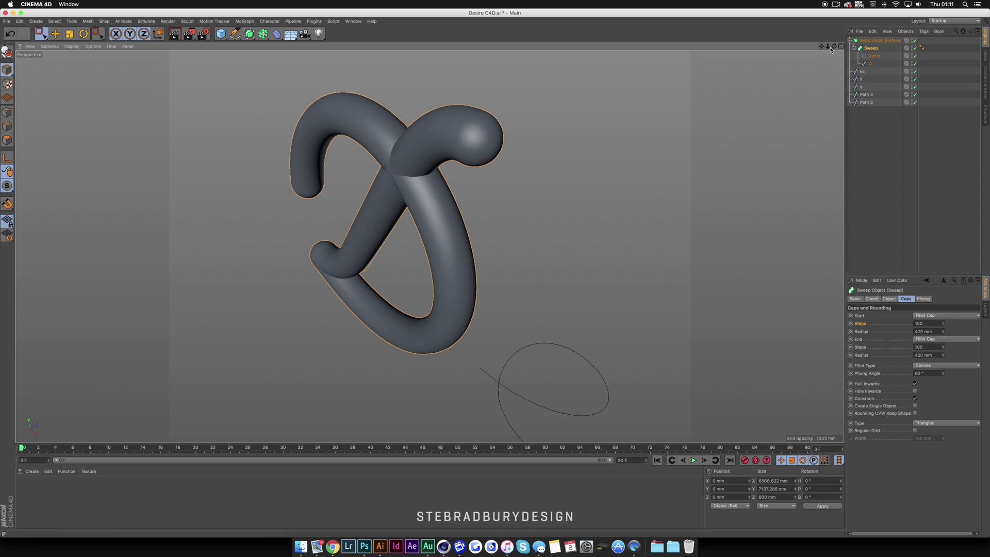
# Move the D spline out of the Sweep, leaving only the Circle nested inside
pyautogui.moveTo(833, 47); pyautogui.dragTo(870, 69)
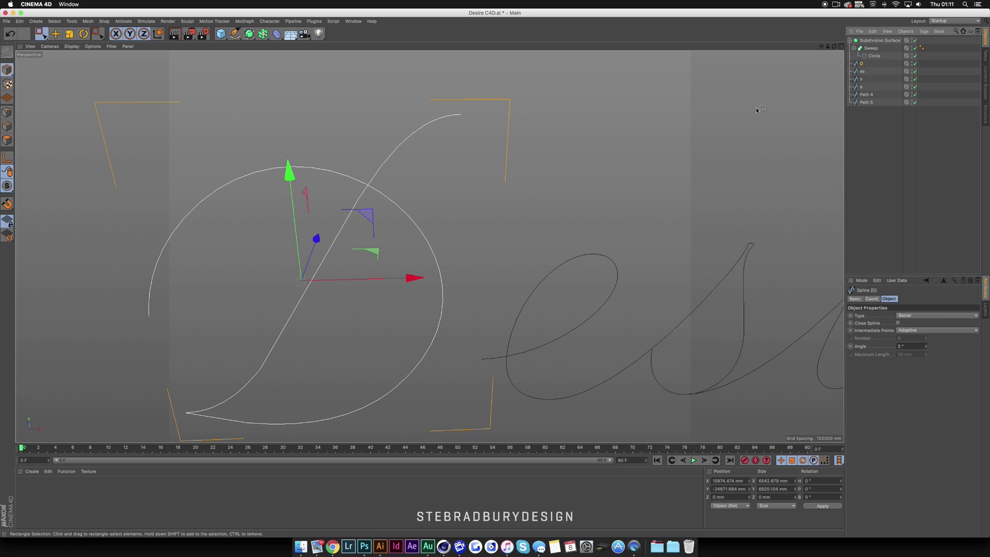
pyautogui.scroll(-4, 755, 107)
pyautogui.moveTo(821, 47); pyautogui.dragTo(780, 48)
pyautogui.moveTo(430, 247); pyautogui.dragTo(407, 247)
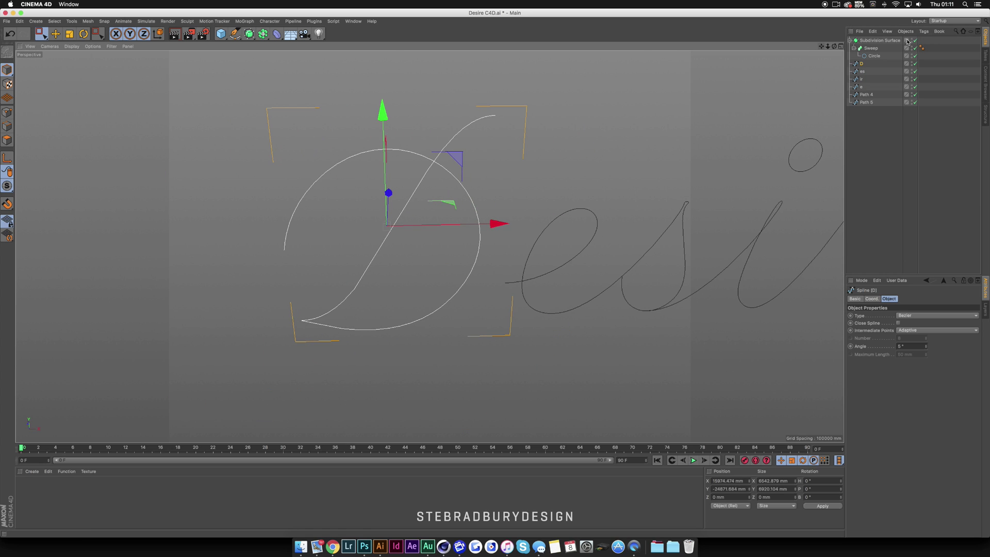
# Make three copies of the Subdivision Surface together with its nested Sweep and Circle
pyautogui.click(879, 40)
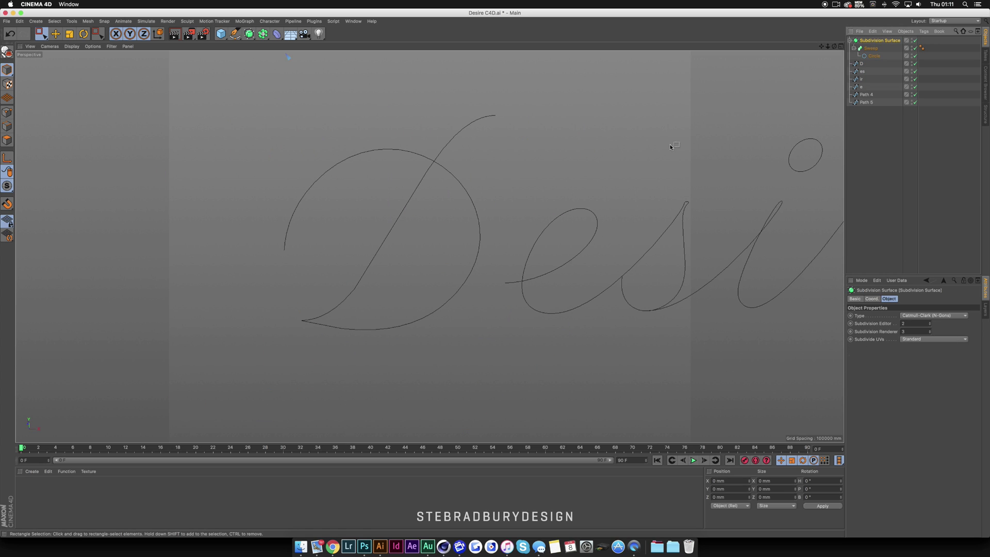
pyautogui.scroll(-3, 670, 146)
pyautogui.moveTo(821, 47); pyautogui.dragTo(779, 53)
pyautogui.moveTo(429, 247); pyautogui.dragTo(389, 253)
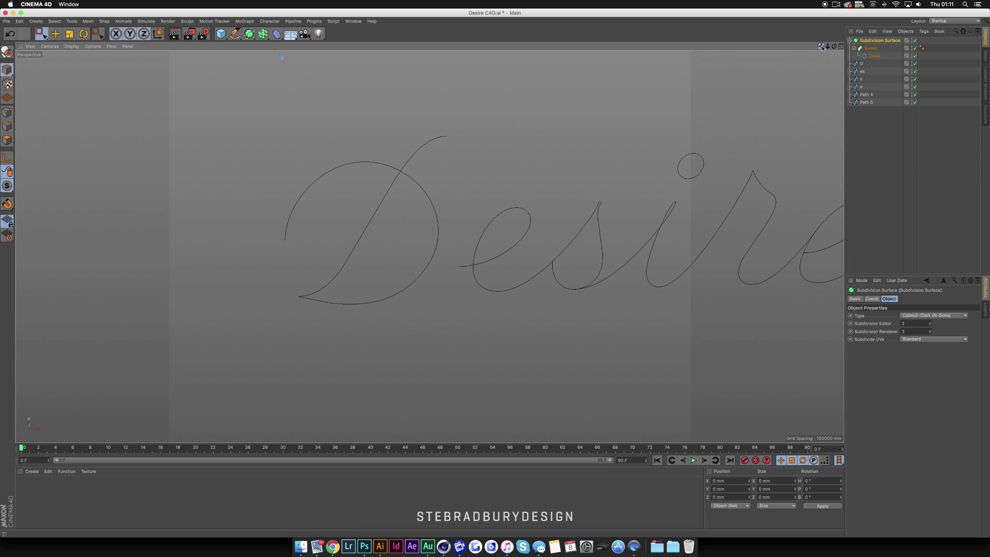
pyautogui.click(875, 43)
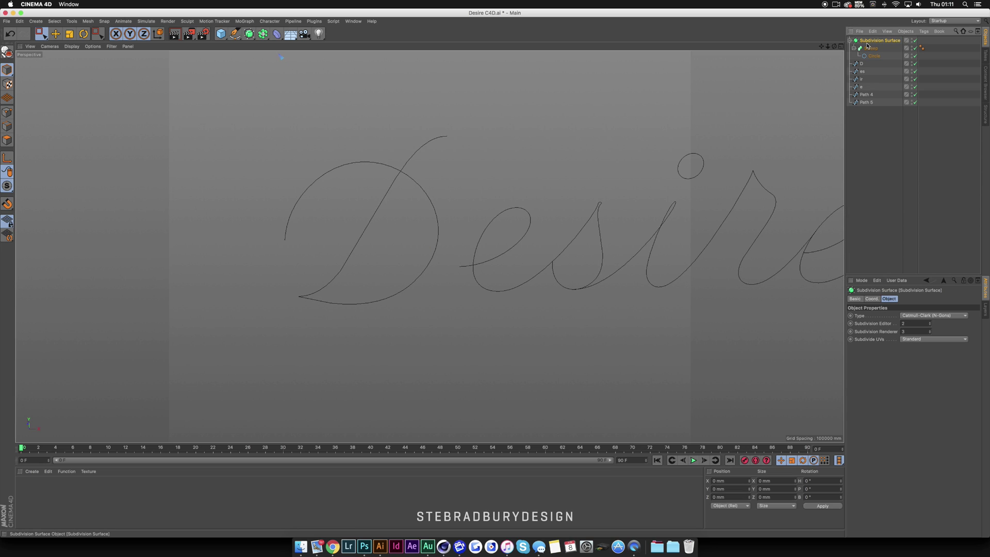
pyautogui.press('super+v')
pyautogui.press('super+v')
pyautogui.press('super+v')
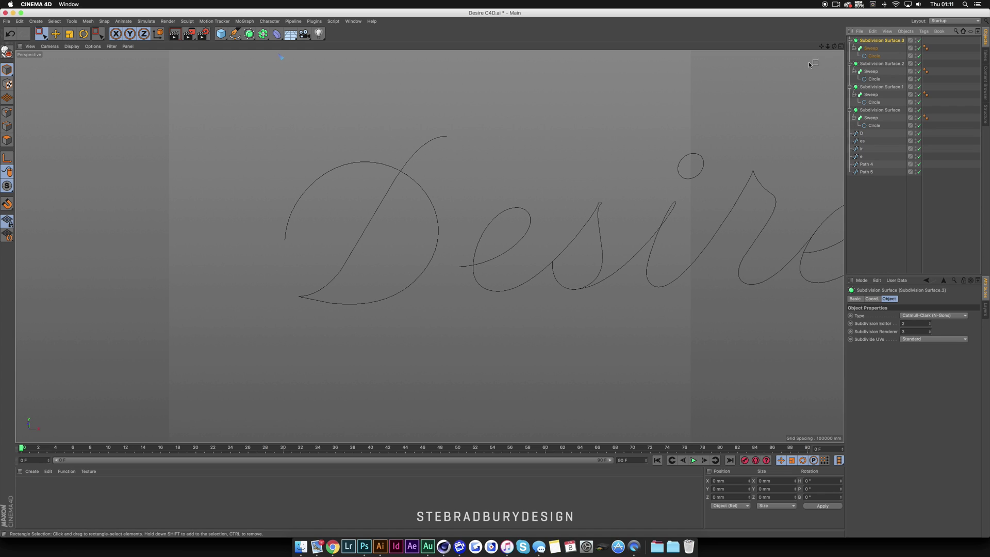
# Nest the D spline below the Circle in the Sweep of the uppermost Subdivision Surface copy
pyautogui.moveTo(821, 46); pyautogui.dragTo(368, 249)
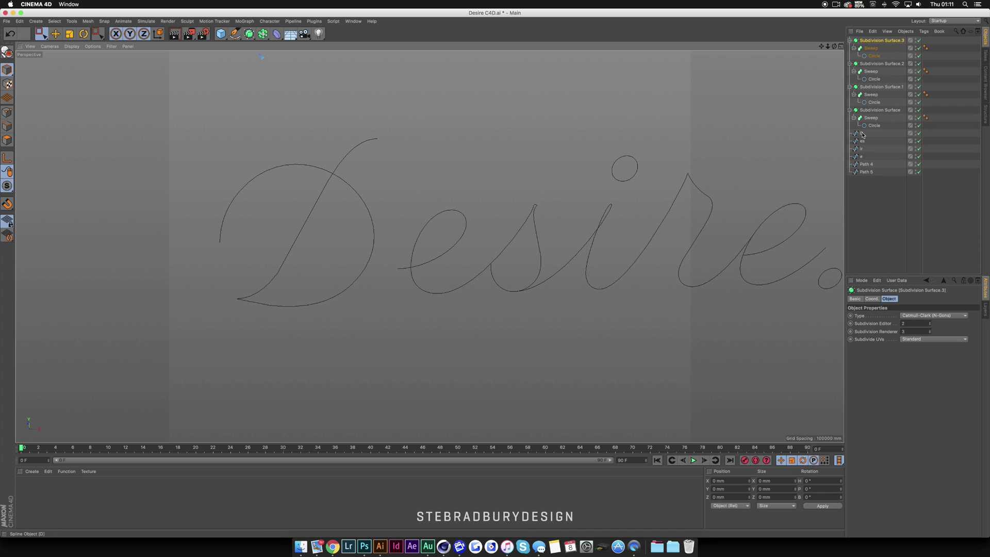
pyautogui.moveTo(862, 135); pyautogui.dragTo(874, 61)
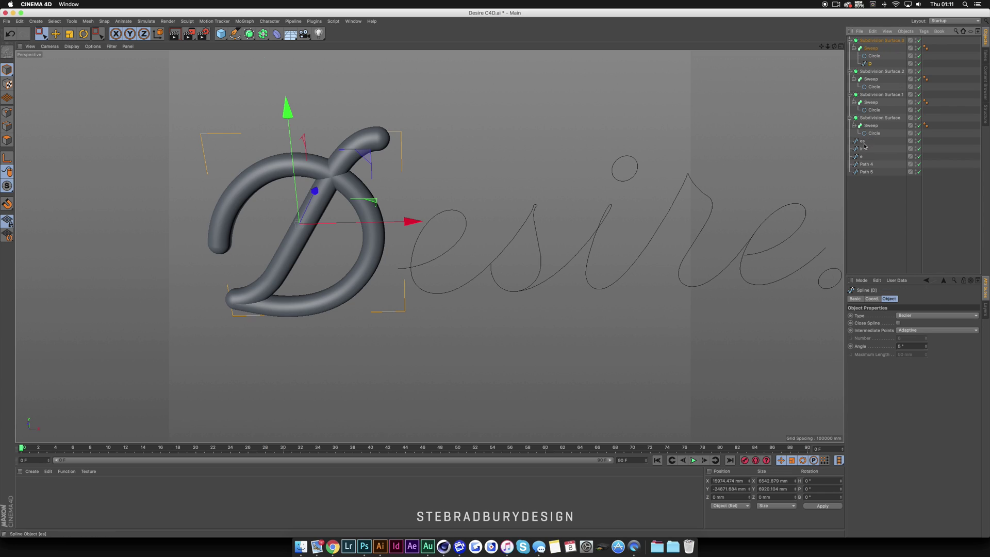
# Nest each of the three remaining letter splines below the Circle in one of the other three Sweeps
pyautogui.moveTo(873, 96); pyautogui.dragTo(874, 90)
pyautogui.moveTo(875, 149)
pyautogui.mouseDown()
pyautogui.moveTo(866, 111)
pyautogui.moveTo(870, 153)
pyautogui.mouseUp()
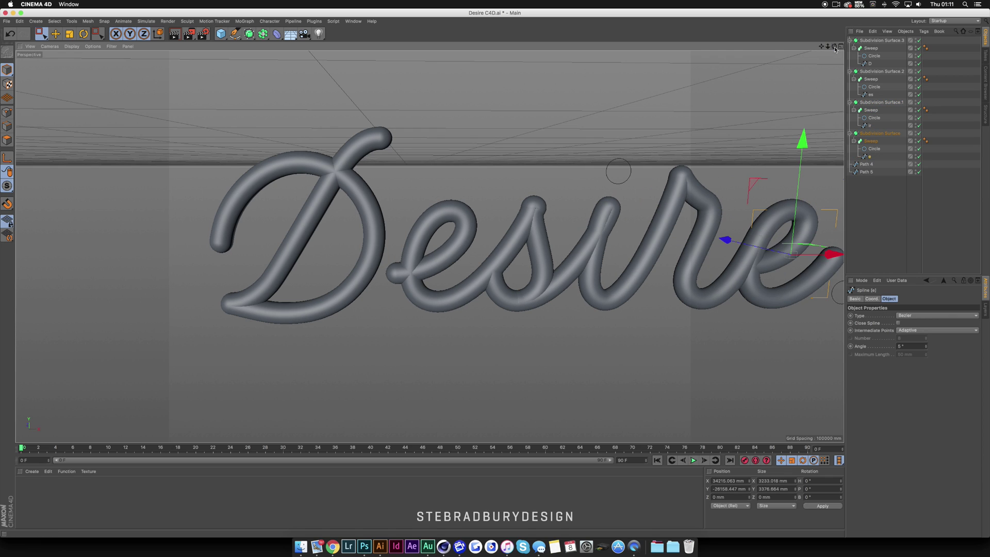
# Rename the four Subdivision Surfaces after the letter splines they contain, using D for the uppermost one
pyautogui.click(870, 40)
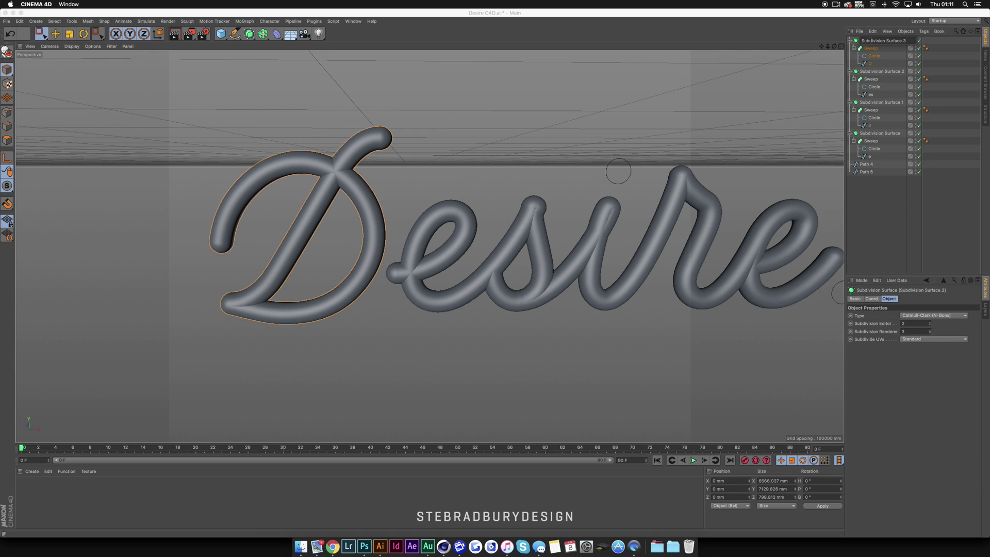
pyautogui.doubleClick(869, 41)
pyautogui.write('D')
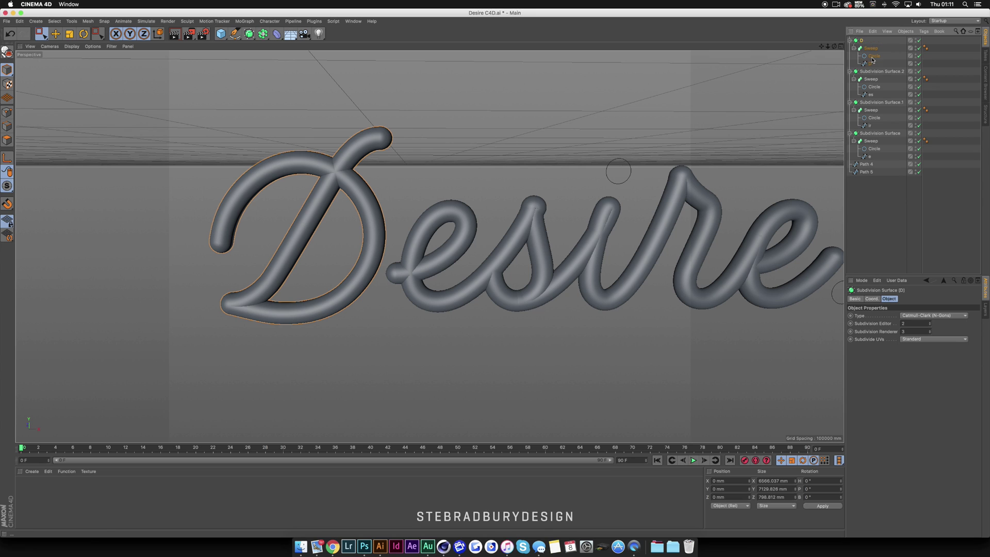
pyautogui.press('Return')
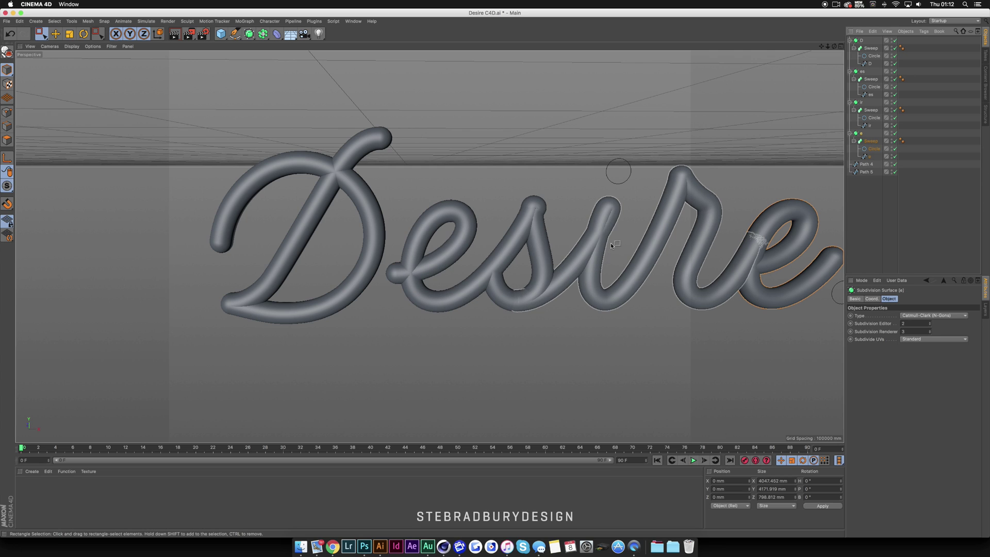
# Enable X-Ray on the D Subdivision Surface so its spline can be edited inside the tube
pyautogui.scroll(3, 305, 223)
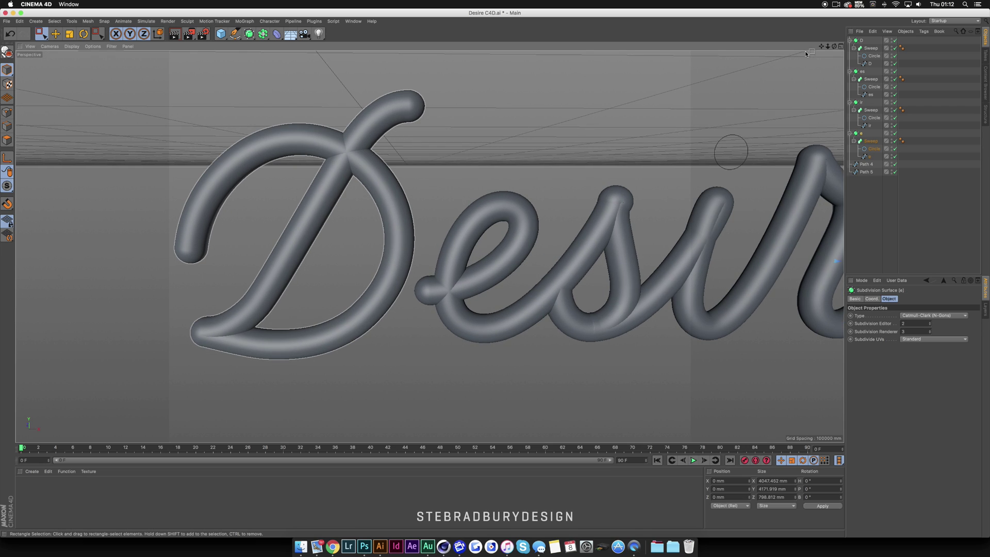
pyautogui.scroll(2, 430, 247)
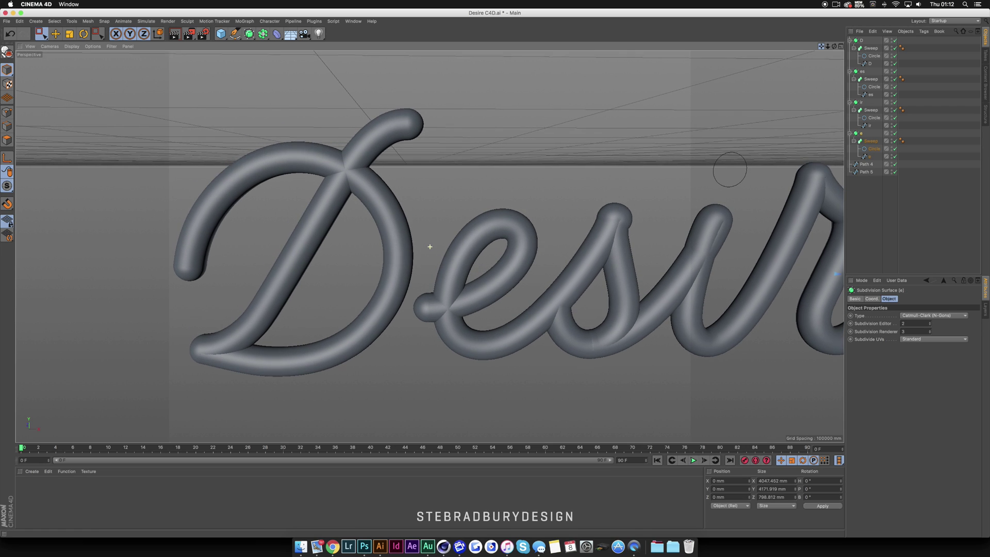
pyautogui.click(866, 42)
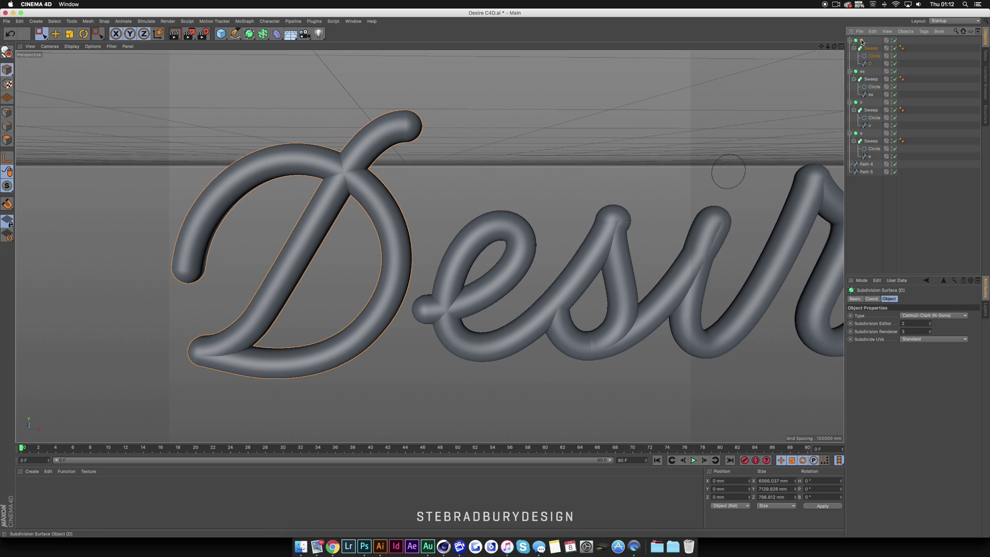
pyautogui.click(856, 299)
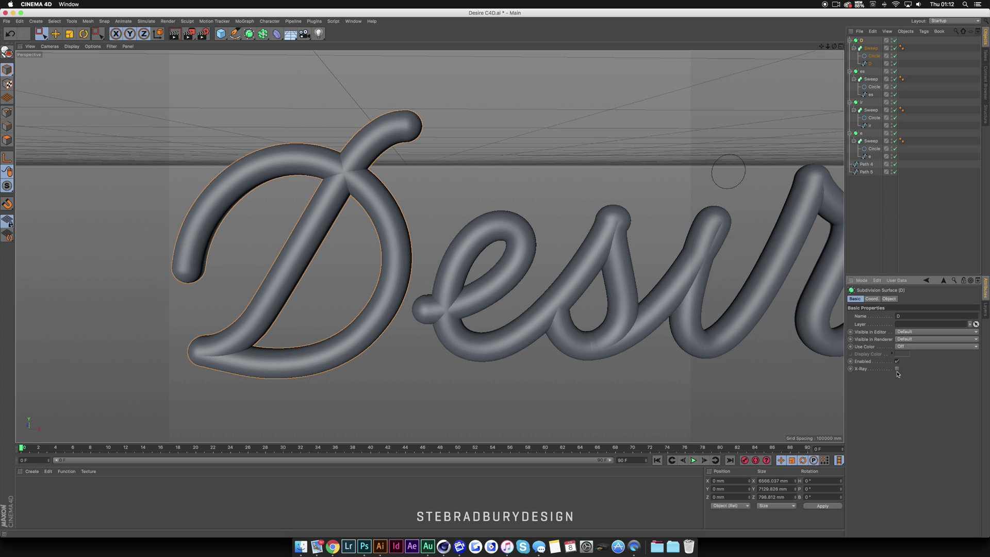
pyautogui.click(898, 369)
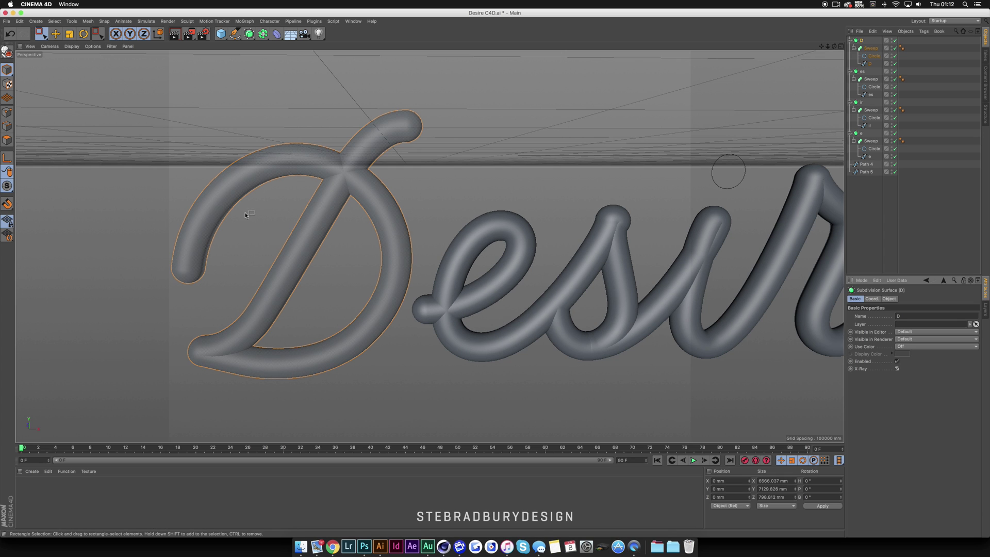
# Move the end point of the D spline's upper stroke back along the Z axis to about 954 mm
pyautogui.scroll(3, 226, 215)
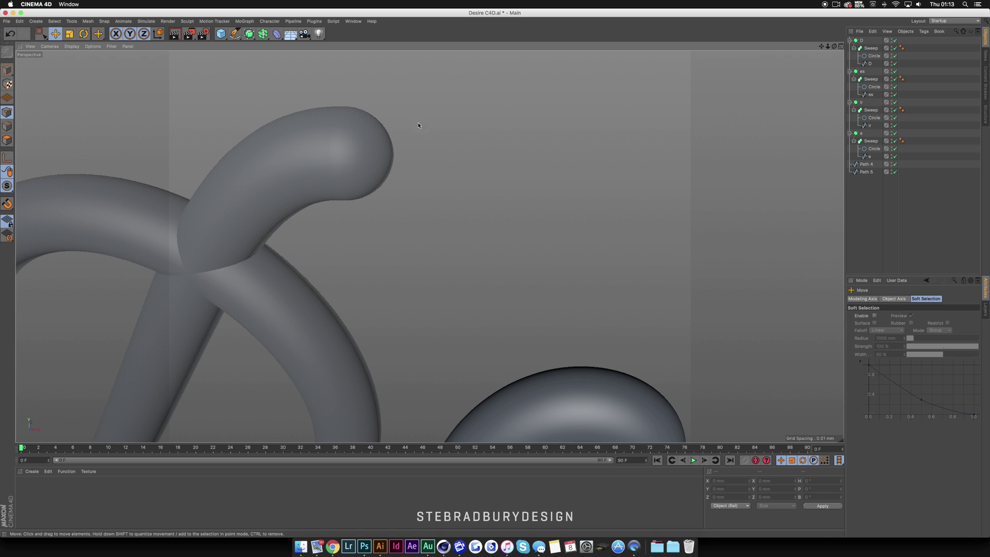
pyautogui.click(869, 63)
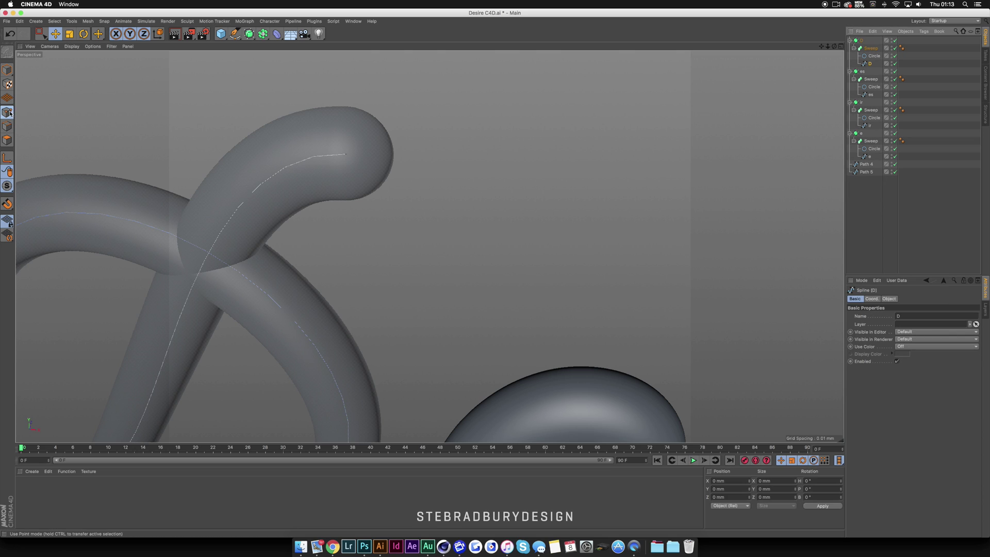
pyautogui.click(56, 34)
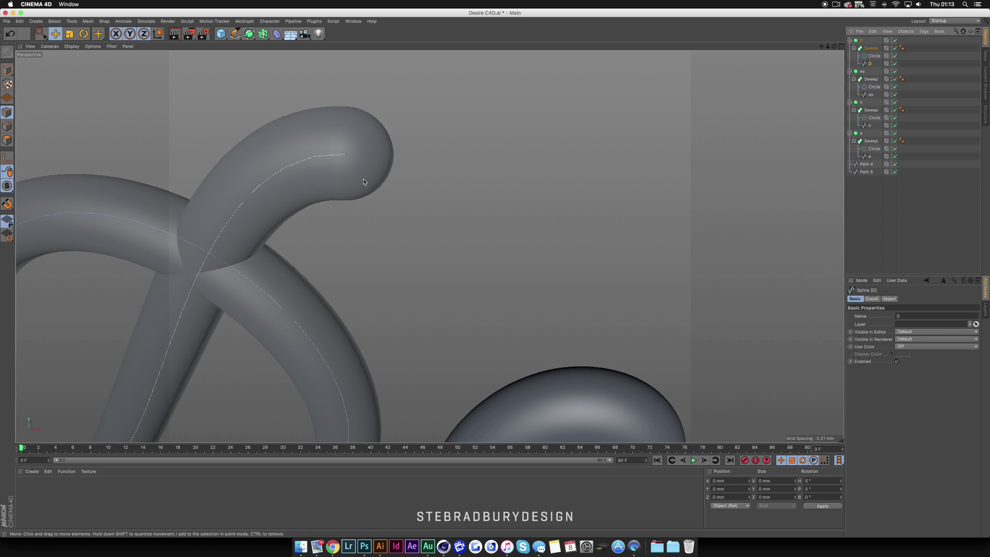
pyautogui.click(346, 156)
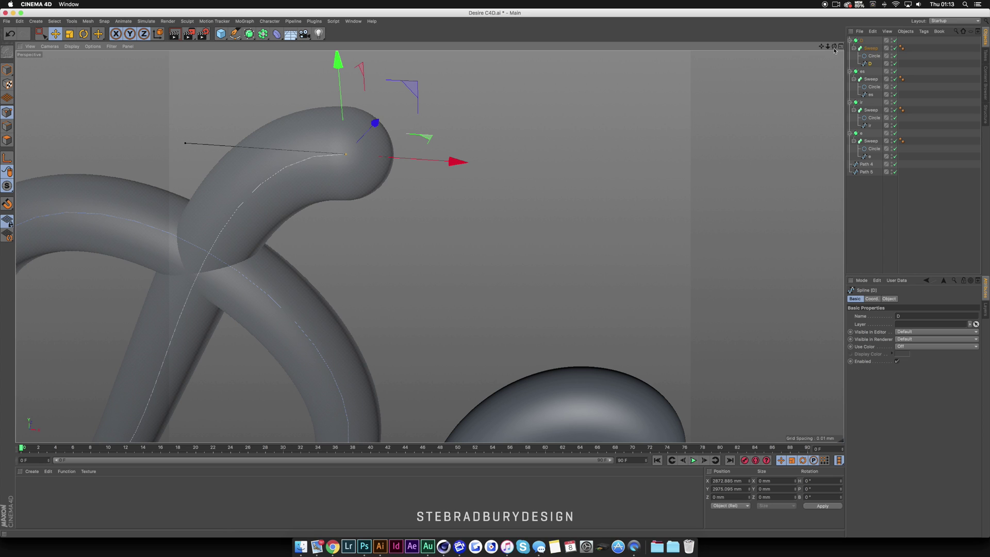
pyautogui.moveTo(833, 47); pyautogui.dragTo(691, 51)
pyautogui.keyDown('alt'); pyautogui.moveTo(429, 247); pyautogui.dragTo(433, 246); pyautogui.keyUp('alt')
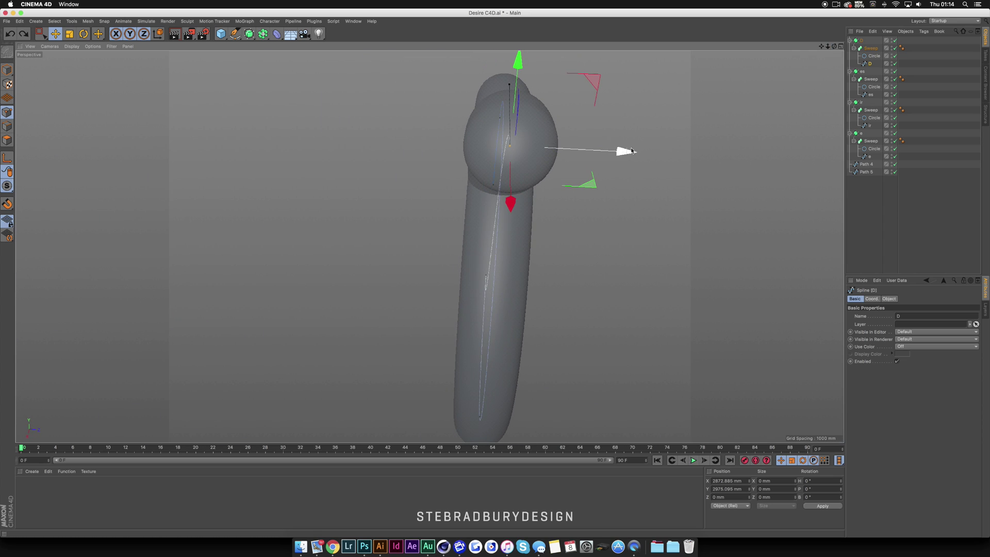
pyautogui.moveTo(632, 150); pyautogui.dragTo(737, 147)
pyautogui.moveTo(834, 46); pyautogui.dragTo(905, 46)
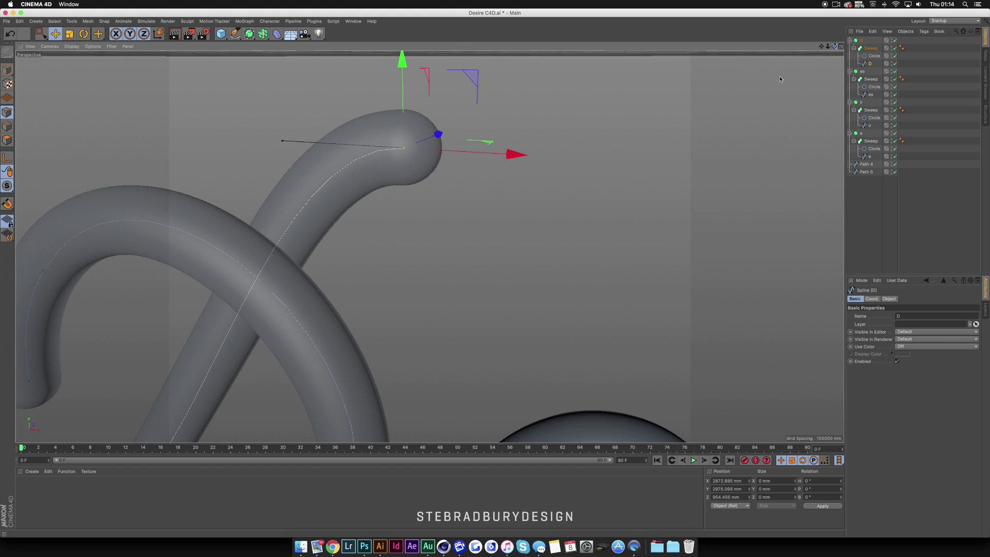
# Move the point at the D spline's lower-left corner back along the Z axis to about 145 mm
pyautogui.scroll(-10, 725, 126)
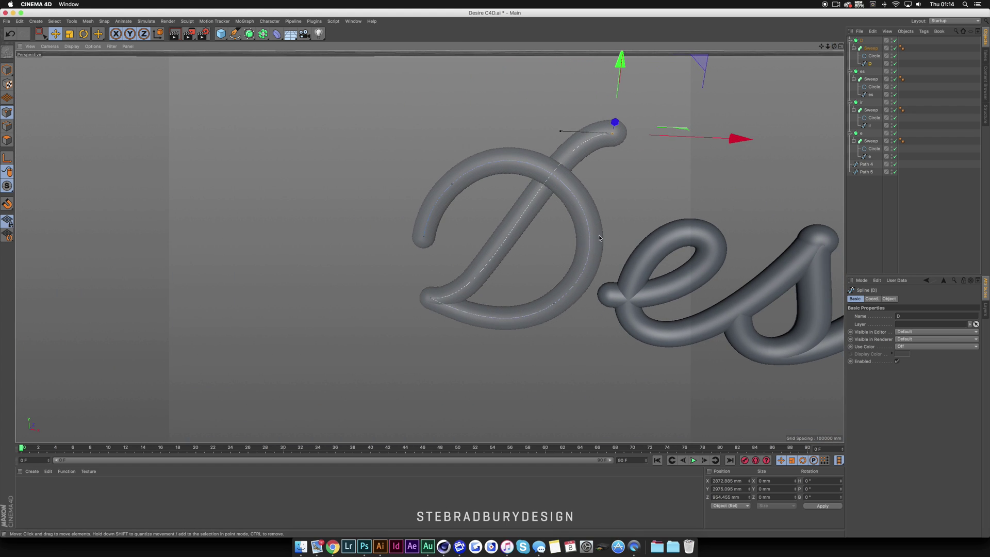
pyautogui.scroll(10, 410, 332)
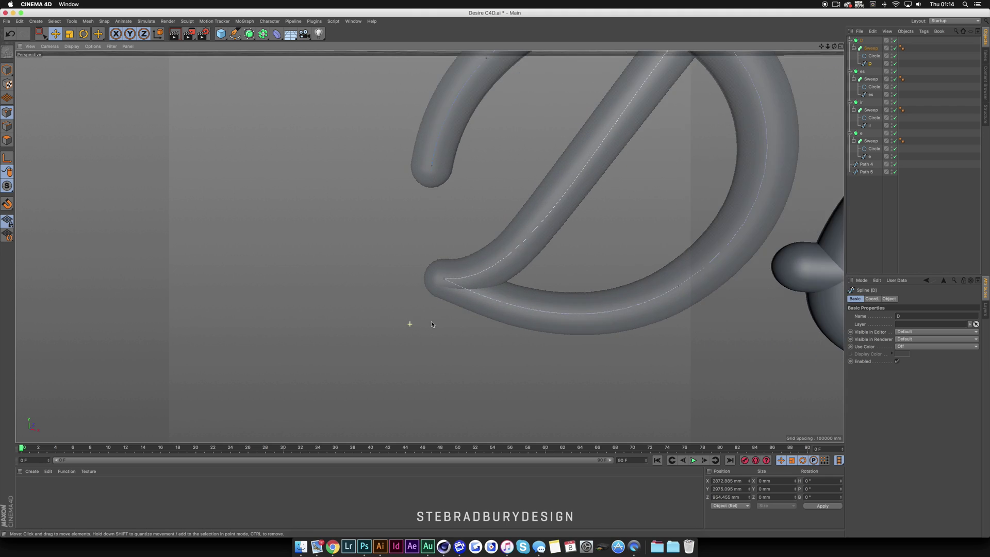
pyautogui.scroll(2, 535, 252)
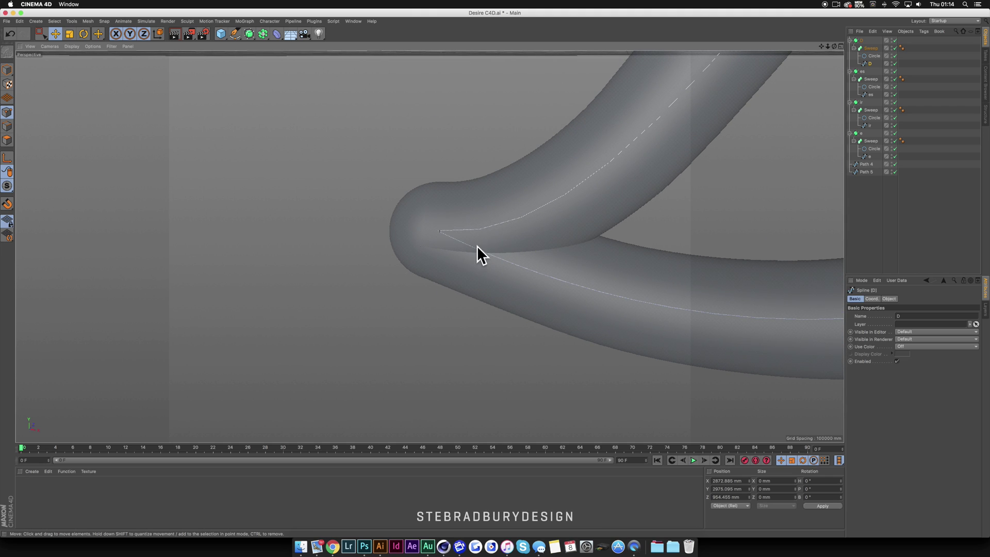
pyautogui.scroll(8, 420, 245)
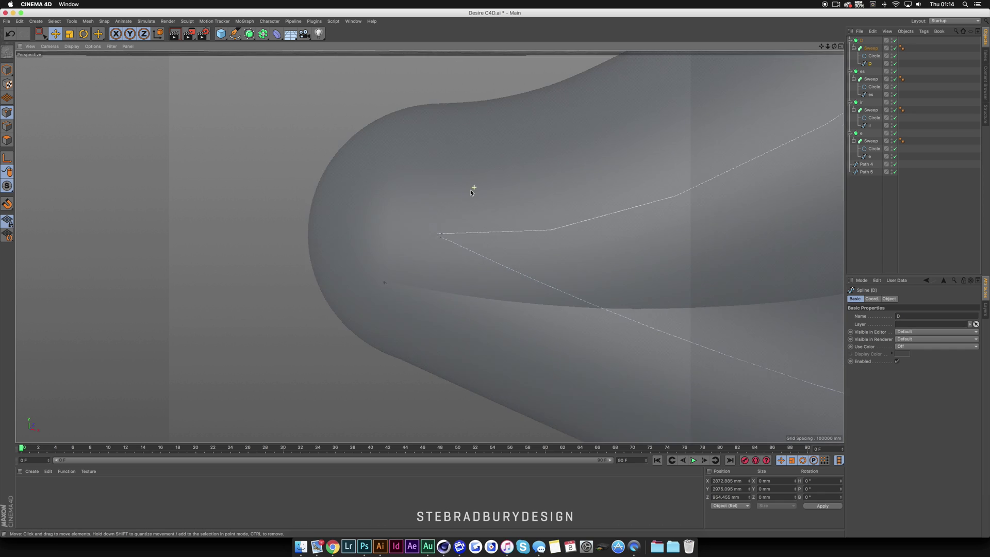
pyautogui.moveTo(833, 46); pyautogui.dragTo(761, 59)
pyautogui.scroll(-10, 430, 247)
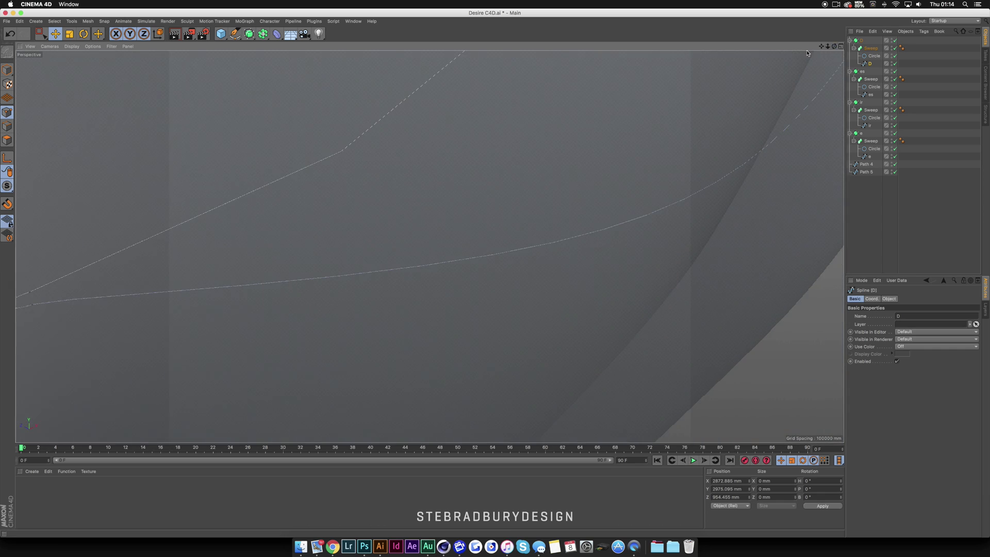
pyautogui.scroll(3, 743, 80)
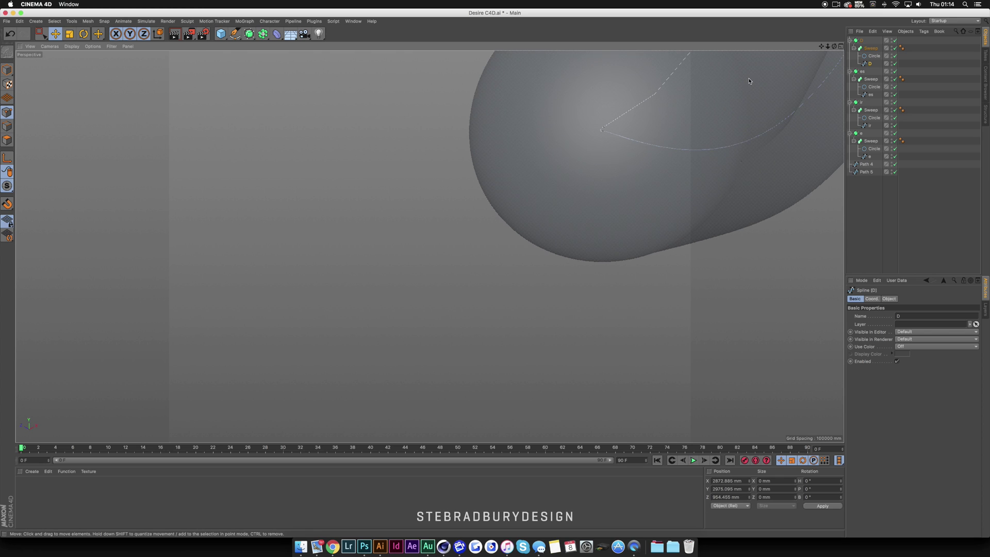
pyautogui.scroll(1, 750, 81)
pyautogui.moveTo(834, 46); pyautogui.dragTo(808, 58)
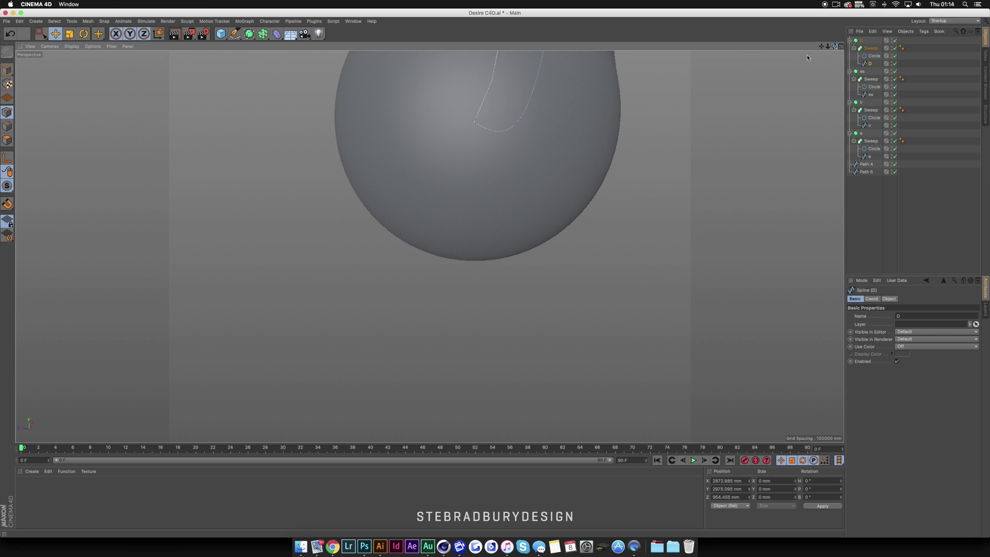
pyautogui.scroll(3, 427, 108)
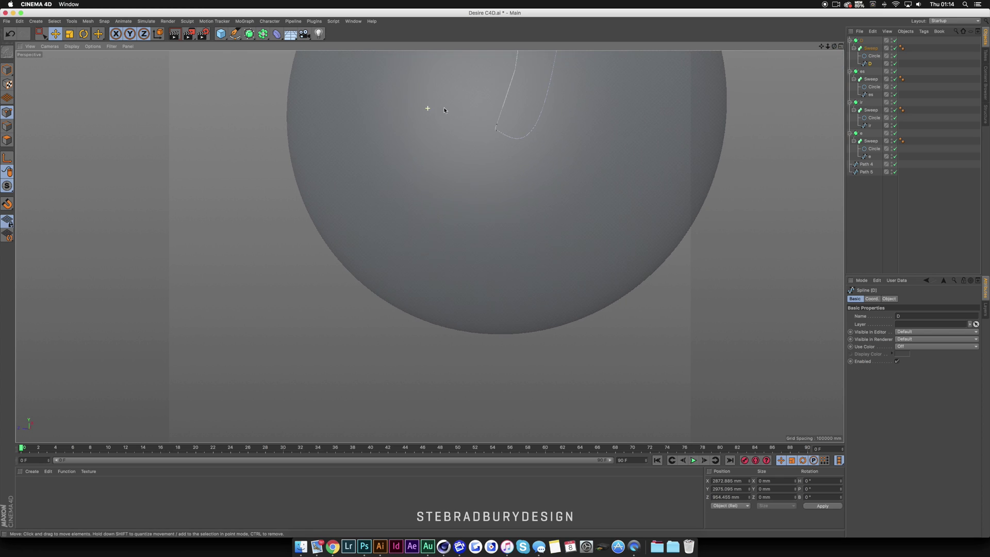
pyautogui.click(497, 128)
pyautogui.moveTo(388, 119); pyautogui.dragTo(312, 123)
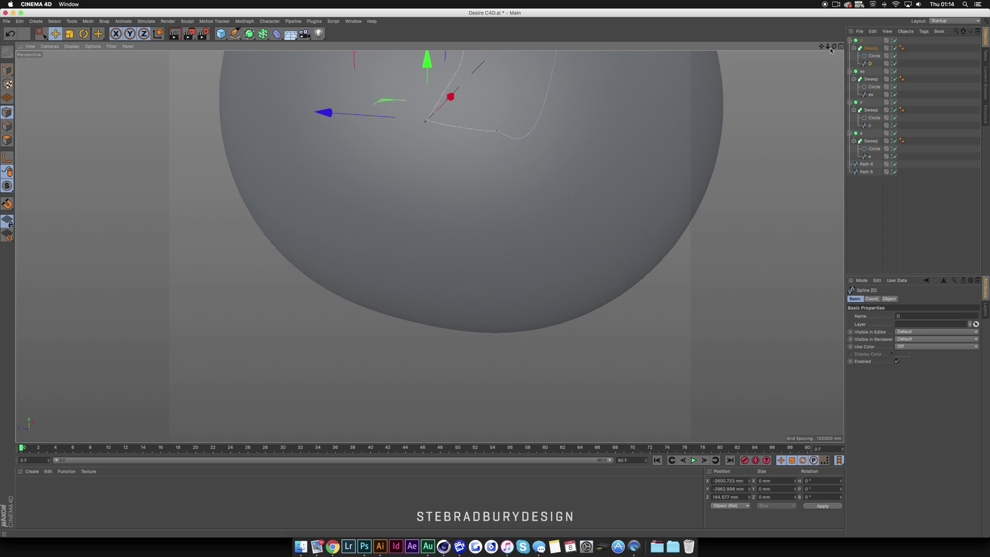
# Extend the tangent handle of the corner's front point outward to round the spline's bend between the two corner points
pyautogui.moveTo(833, 46); pyautogui.dragTo(706, 63)
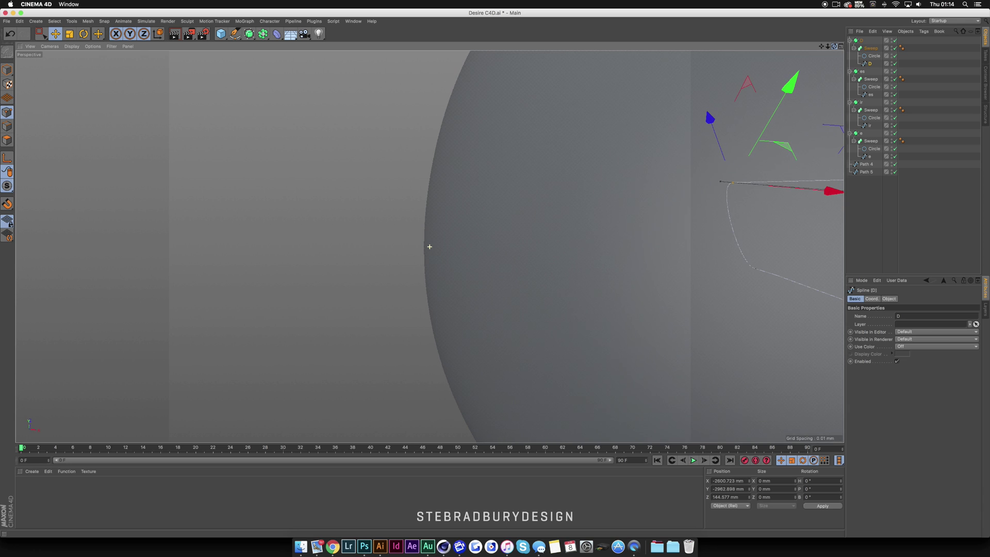
pyautogui.moveTo(825, 78); pyautogui.dragTo(822, 111)
pyautogui.moveTo(821, 46); pyautogui.dragTo(759, 52)
pyautogui.keyDown('alt'); pyautogui.moveTo(609, 220); pyautogui.dragTo(654, 267, button='right'); pyautogui.keyUp('alt')
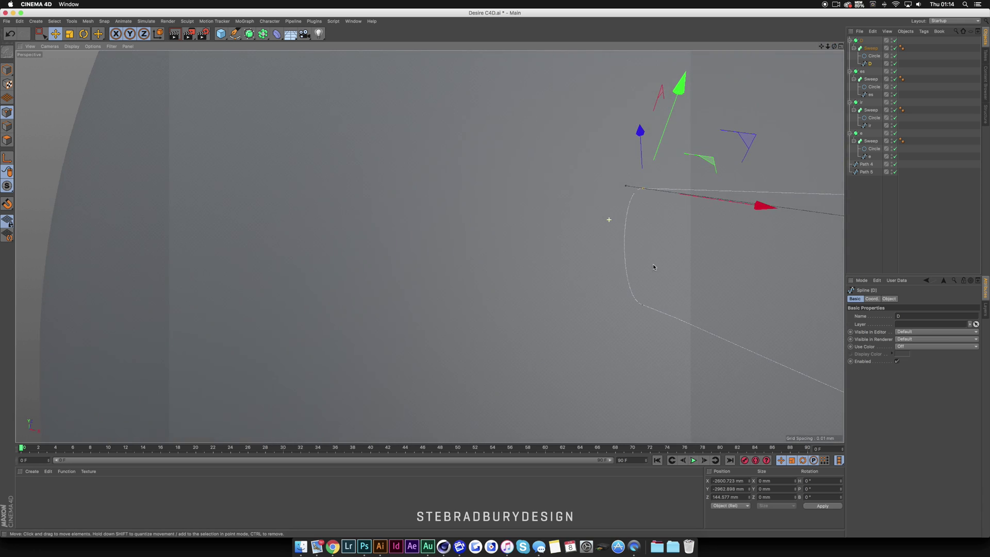
pyautogui.moveTo(653, 264); pyautogui.dragTo(647, 308)
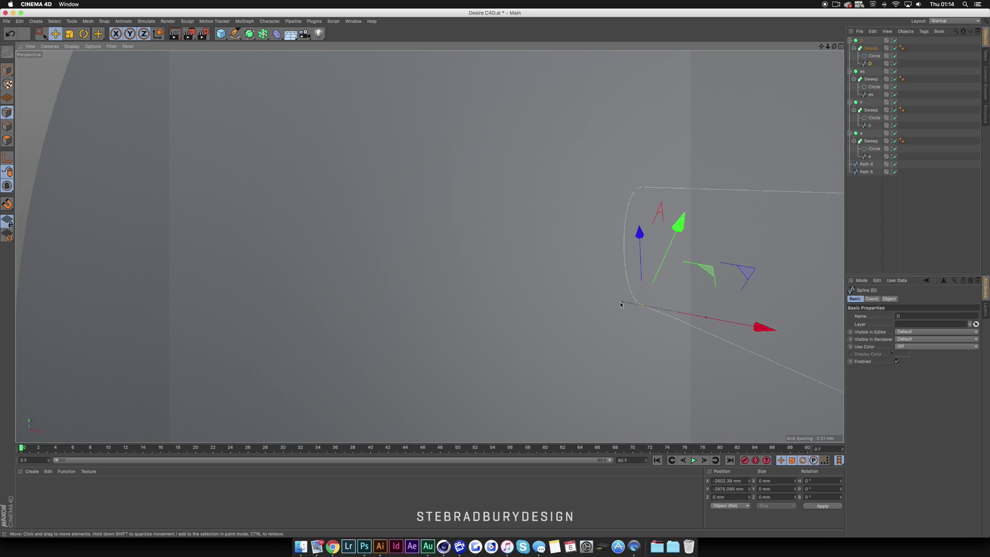
pyautogui.moveTo(622, 304); pyautogui.dragTo(571, 279)
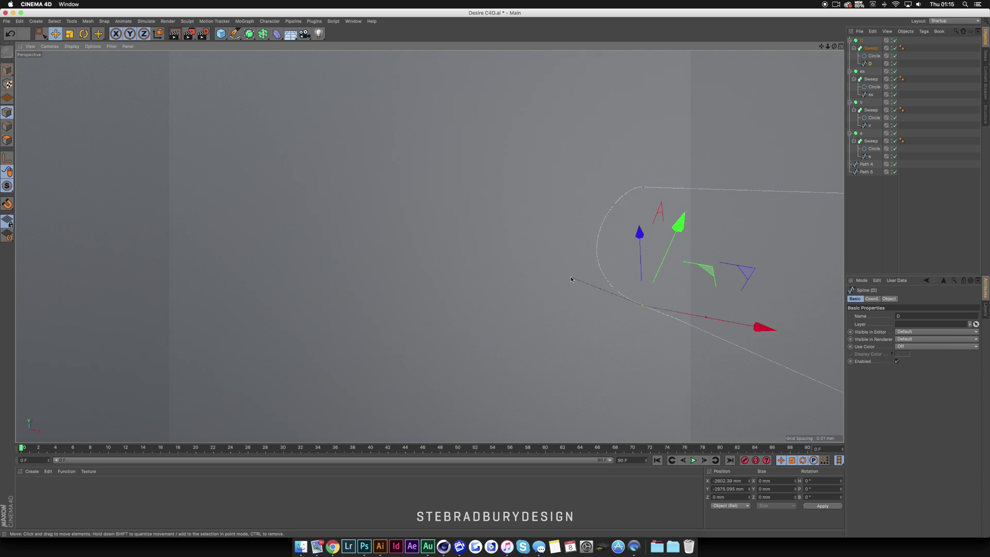
# Undo the last edit and move the rear point of the D's lower-left corner along the Z axis to about 745 mm
pyautogui.scroll(-6, 763, 135)
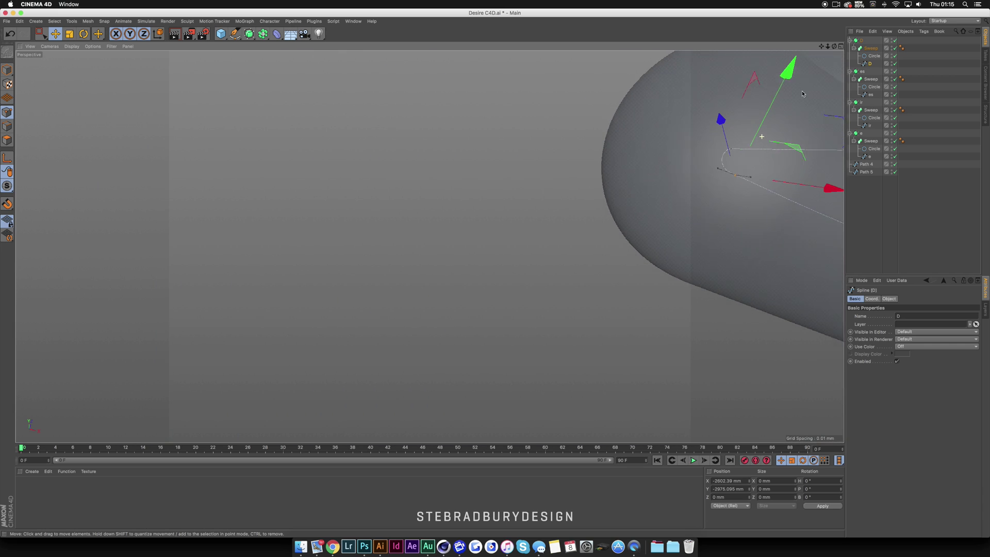
pyautogui.moveTo(834, 47); pyautogui.dragTo(938, 47)
pyautogui.scroll(-4, 664, 159)
pyautogui.moveTo(821, 46); pyautogui.dragTo(353, 263)
pyautogui.press('super+z')
pyautogui.click(545, 274)
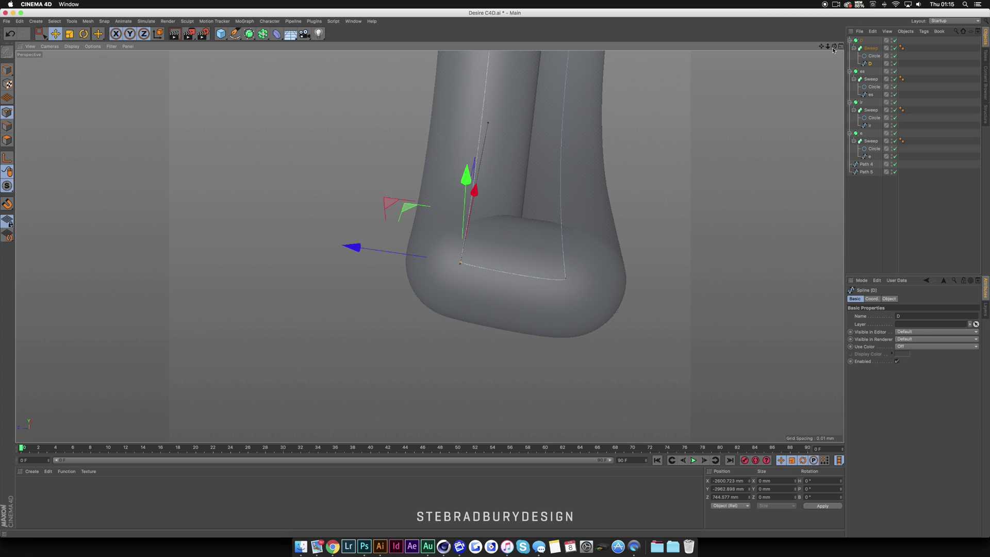
# Examine the separated strokes at the D's lower-left corner from several angles, both in the whole letter and close up
pyautogui.moveTo(834, 46); pyautogui.dragTo(753, 34)
pyautogui.scroll(-4, 631, 190)
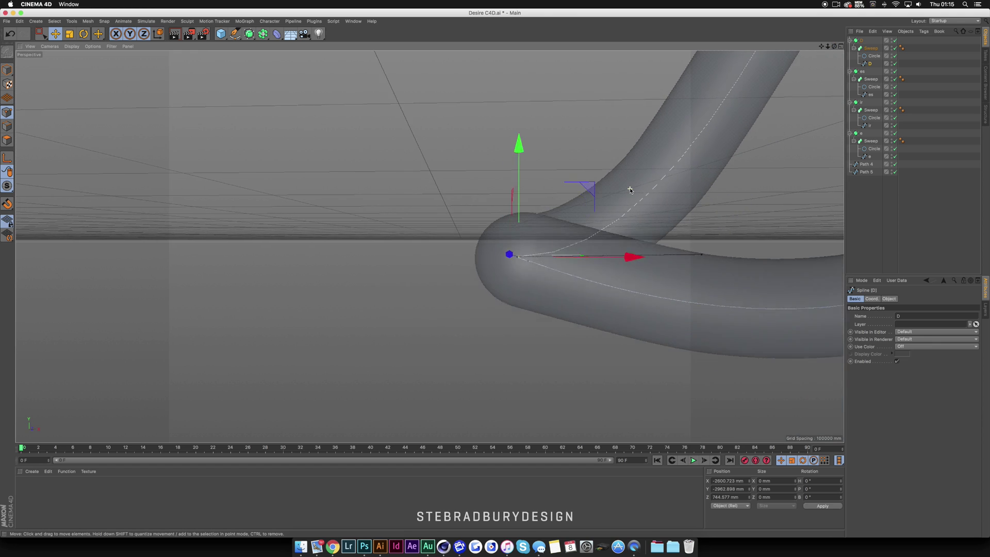
pyautogui.scroll(-5, 630, 190)
pyautogui.scroll(3, 672, 183)
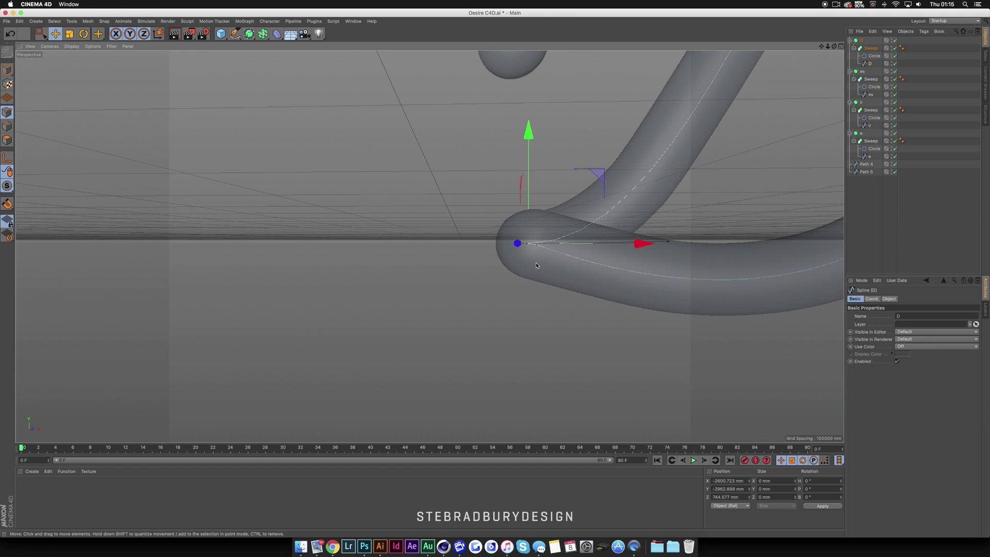
pyautogui.moveTo(834, 47); pyautogui.dragTo(597, 80)
pyautogui.moveTo(807, 74); pyautogui.dragTo(795, 190)
pyautogui.moveTo(822, 46); pyautogui.dragTo(535, 160)
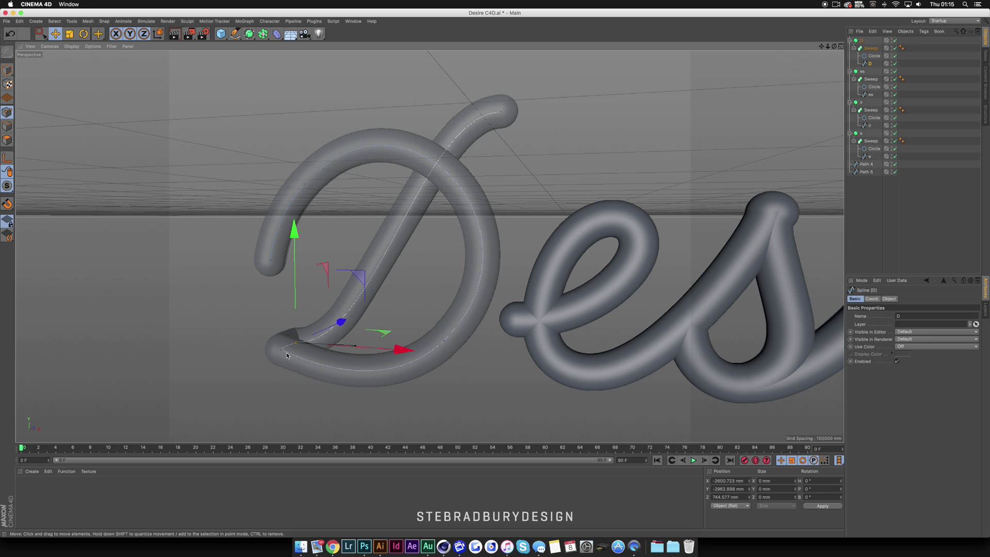
pyautogui.scroll(10, 287, 355)
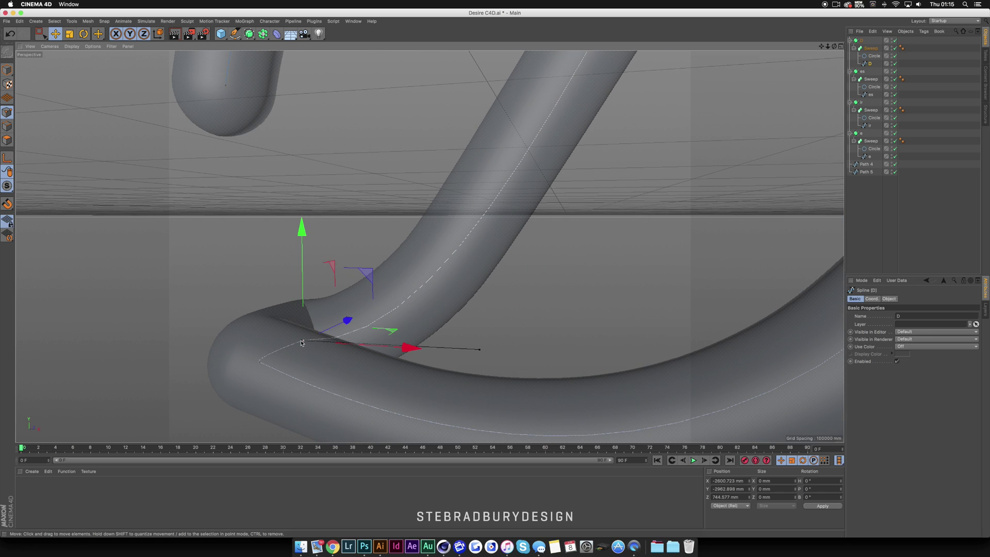
pyautogui.scroll(6, 301, 343)
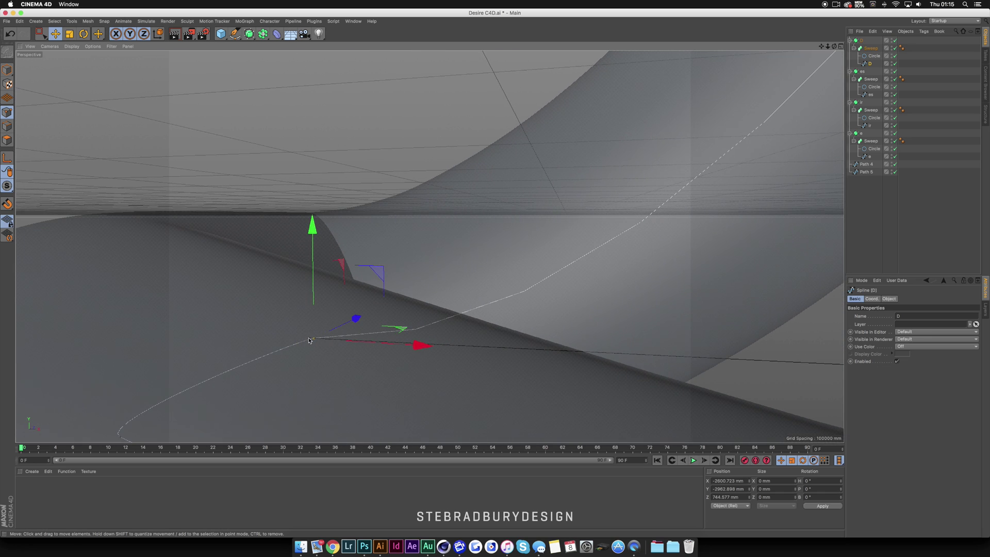
# Inspect the D's lower-left bend up close and in the whole word, including its spacing from the neighbouring e
pyautogui.moveTo(309, 340); pyautogui.dragTo(177, 339)
pyautogui.scroll(-10, 181, 339)
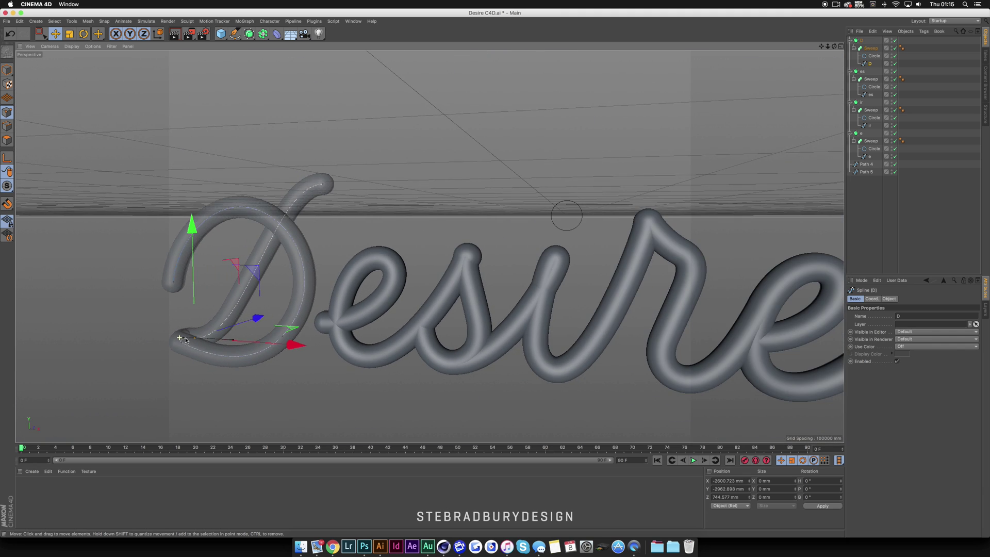
pyautogui.scroll(-2, 186, 340)
pyautogui.scroll(15, 378, 296)
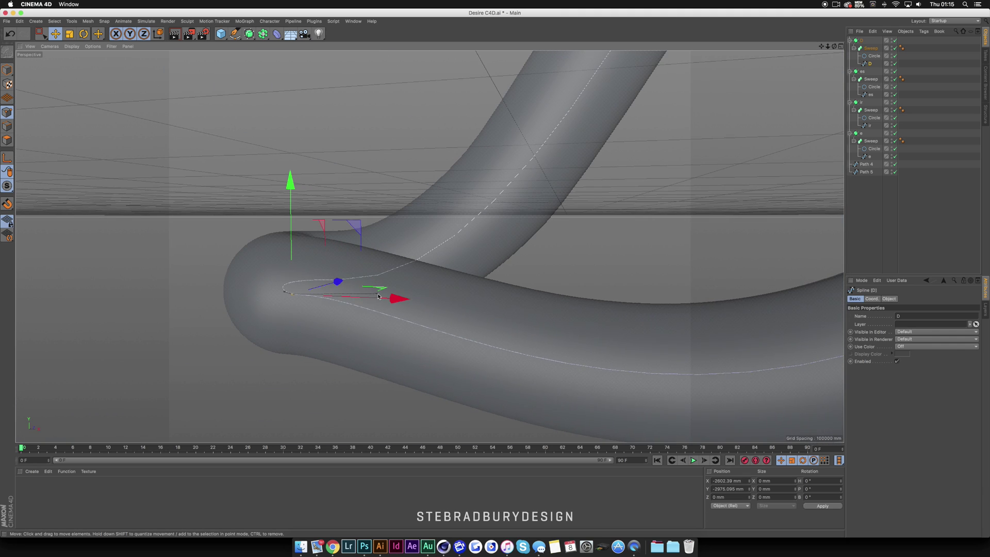
pyautogui.scroll(-10, 384, 304)
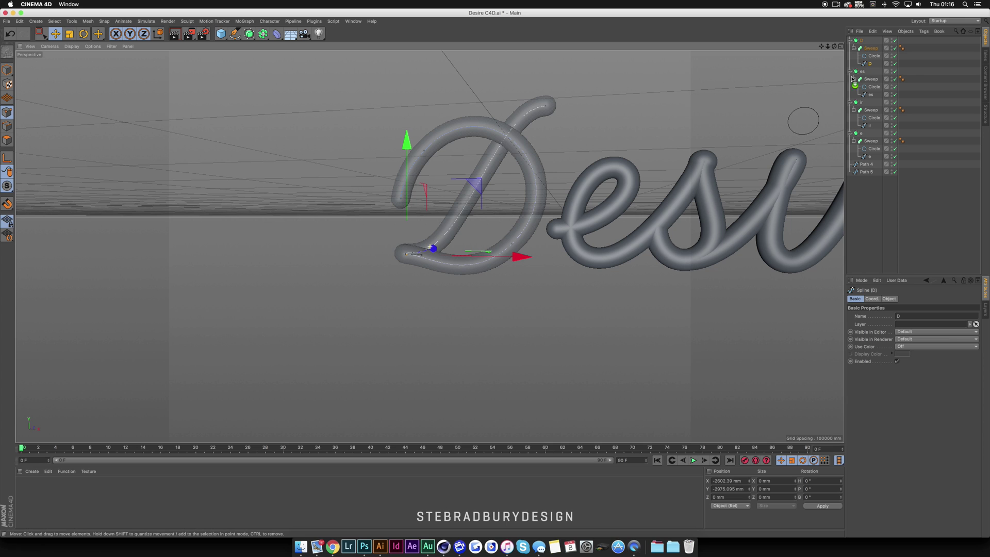
pyautogui.moveTo(821, 47); pyautogui.dragTo(748, 111)
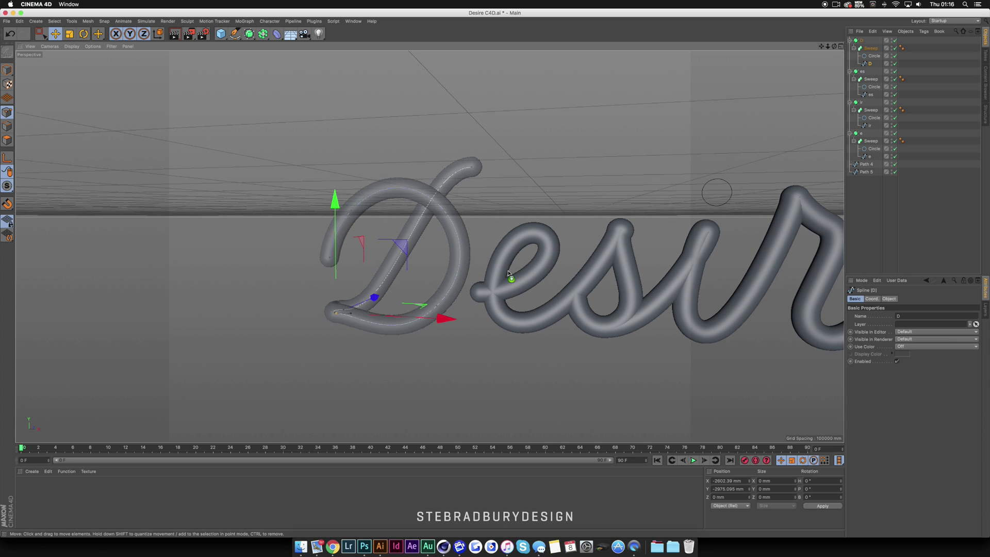
pyautogui.scroll(5, 508, 272)
pyautogui.scroll(2, 588, 342)
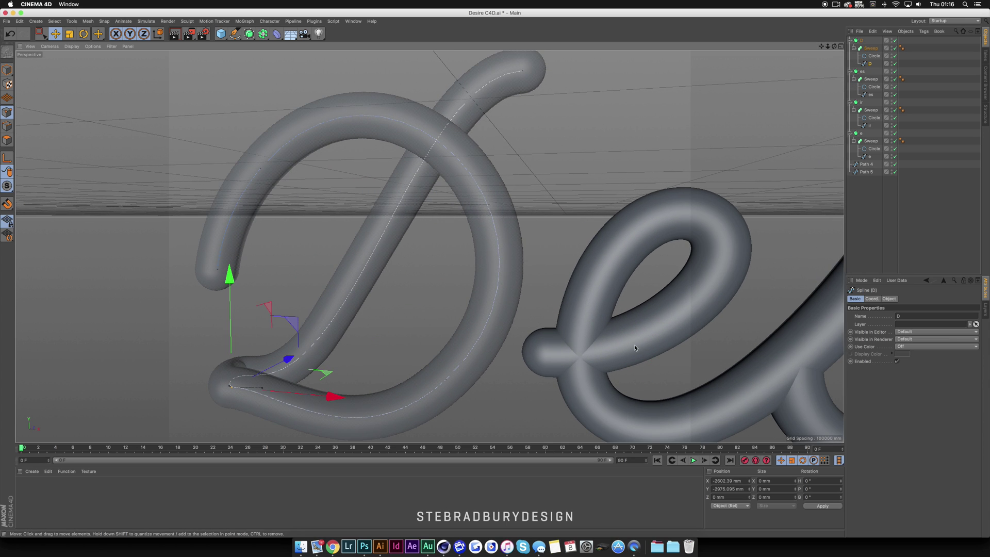
# Deselect the D's spline point and enable X-Ray on the es subdivision surface
pyautogui.click(613, 356)
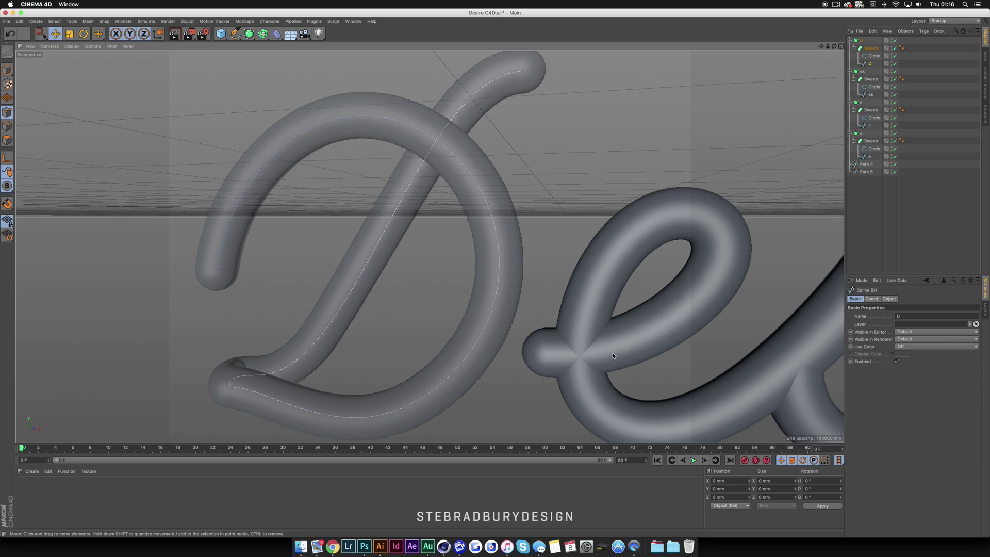
pyautogui.click(862, 71)
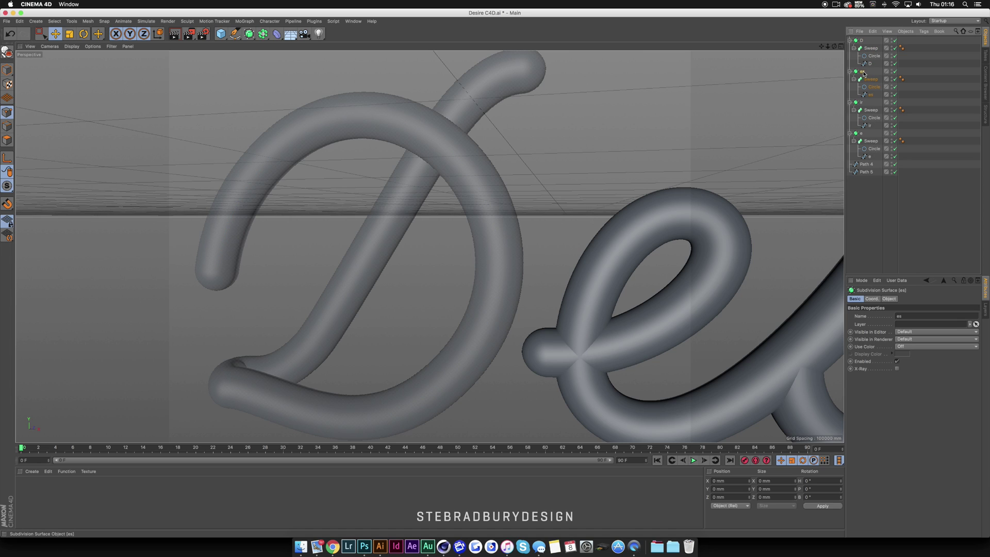
pyautogui.click(897, 369)
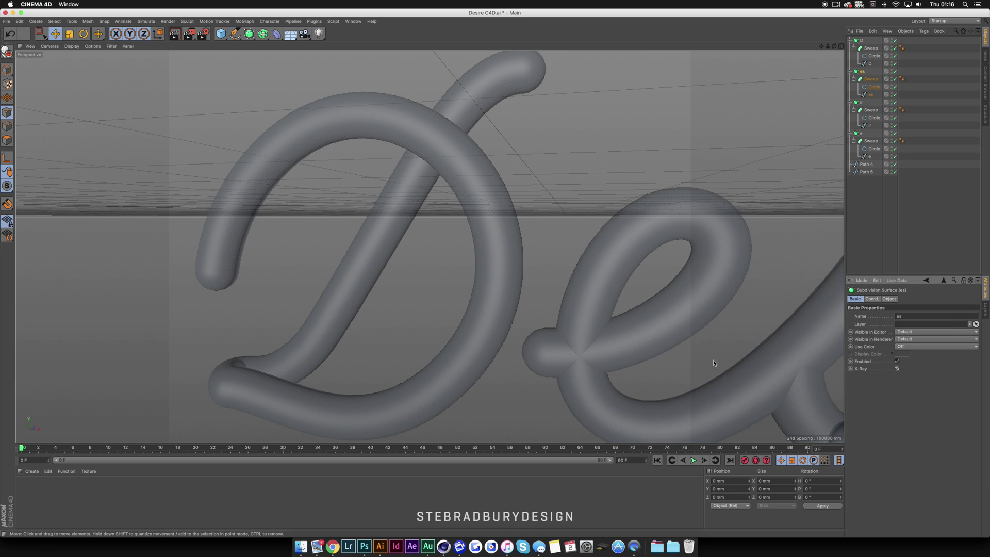
# Select the es spline and move the e's starting end point back along the Z axis to about 962 mm
pyautogui.click(870, 96)
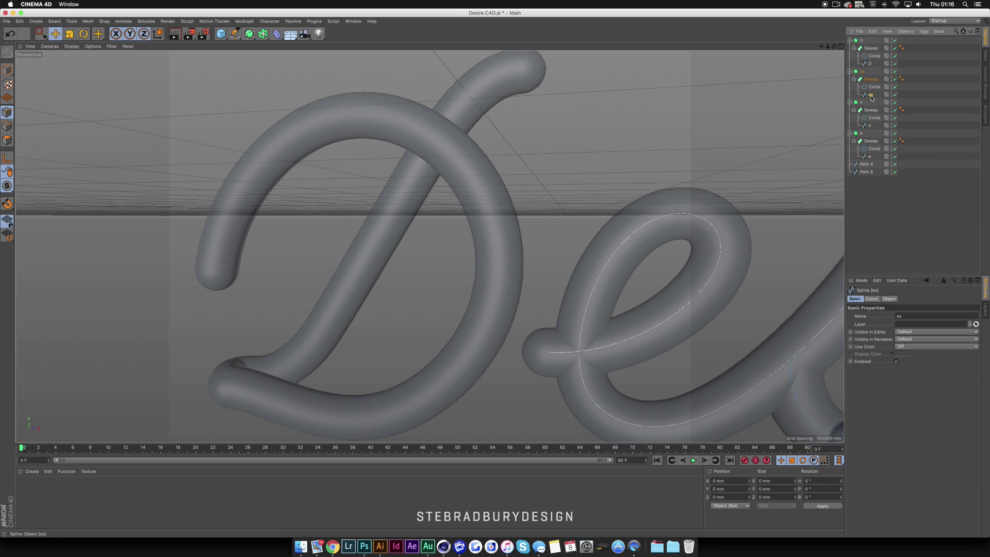
pyautogui.click(549, 355)
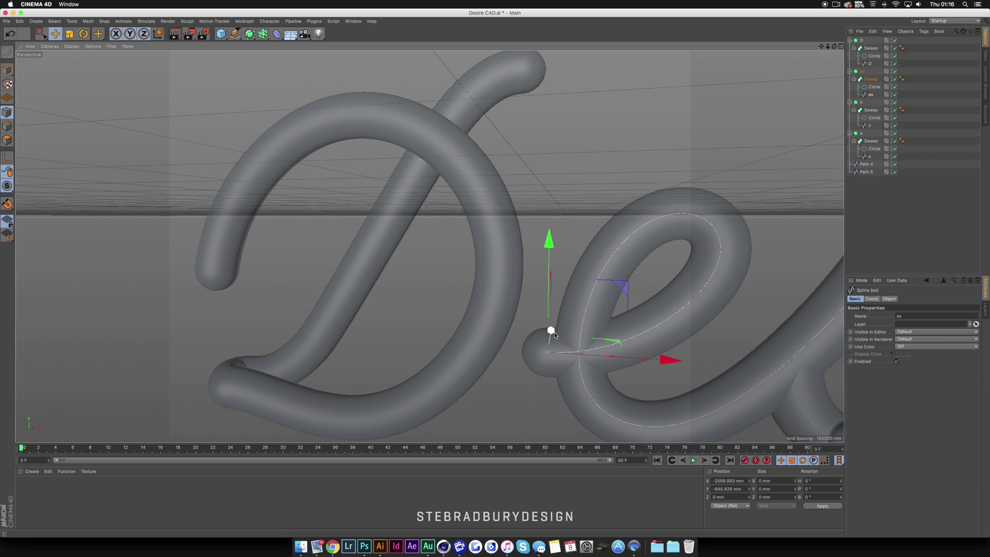
pyautogui.moveTo(554, 335); pyautogui.dragTo(553, 325)
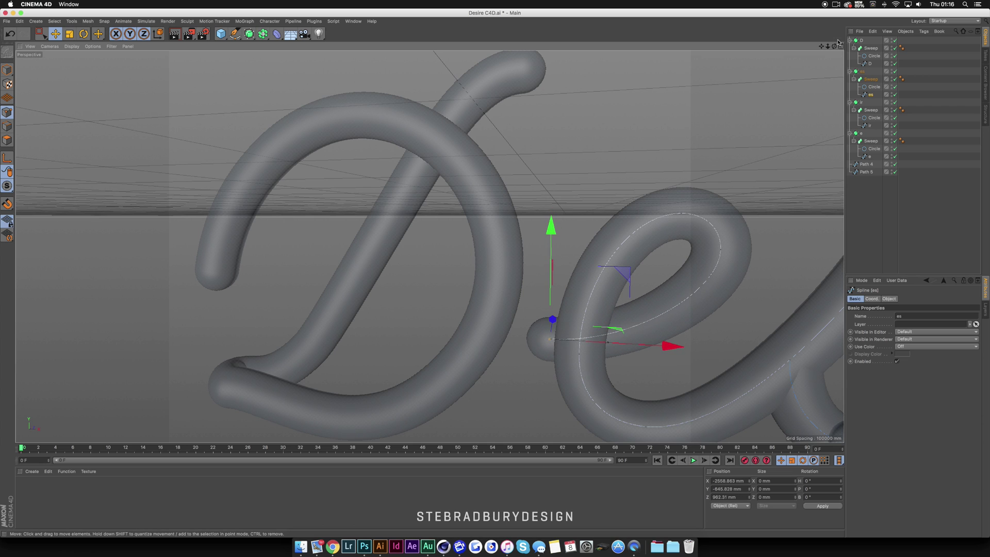
# Push the end point of the s's lower curl back behind the connecting stroke along Z and lower it slightly along Y
pyautogui.moveTo(821, 46); pyautogui.dragTo(539, 4)
pyautogui.click(445, 290)
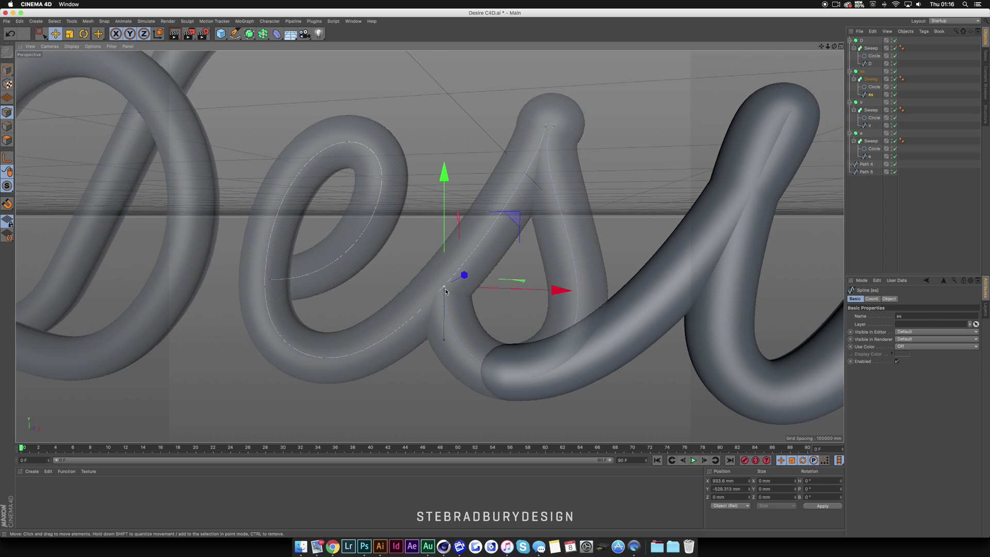
pyautogui.moveTo(468, 274); pyautogui.dragTo(477, 269)
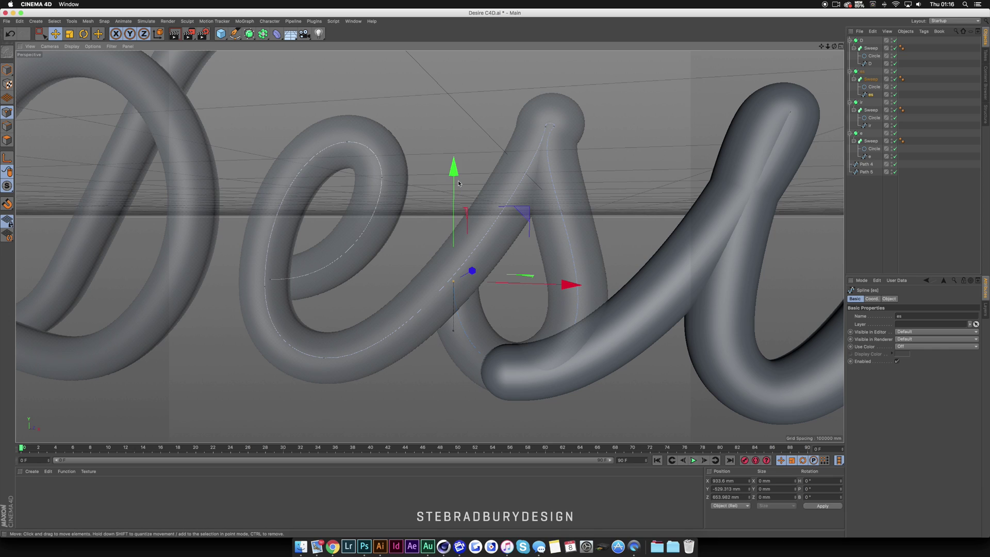
pyautogui.moveTo(459, 179); pyautogui.dragTo(456, 181)
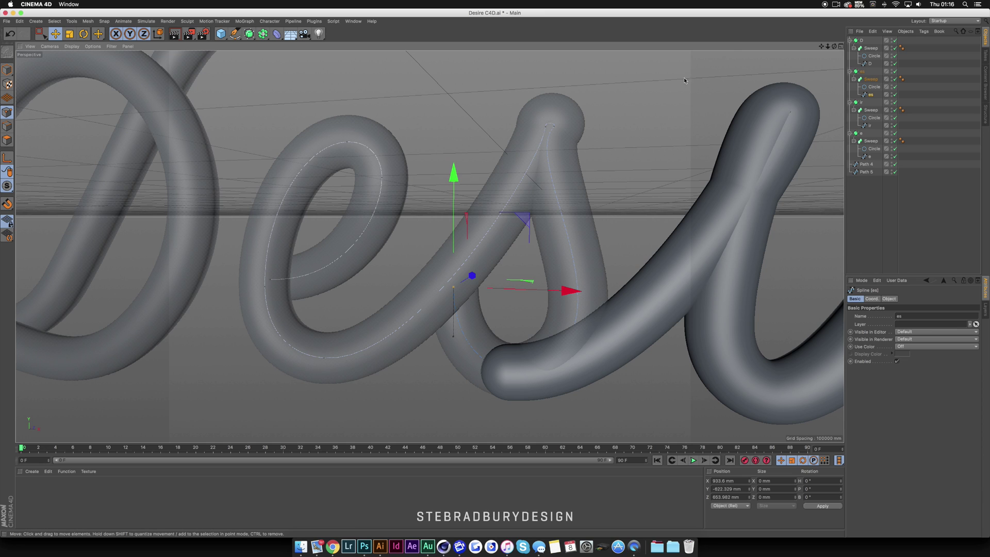
# Move the point at the peak of the s to 300 mm on the Z axis and about 2387 mm on the X axis
pyautogui.scroll(3, 606, 74)
pyautogui.scroll(2, 606, 74)
pyautogui.scroll(2, 517, 151)
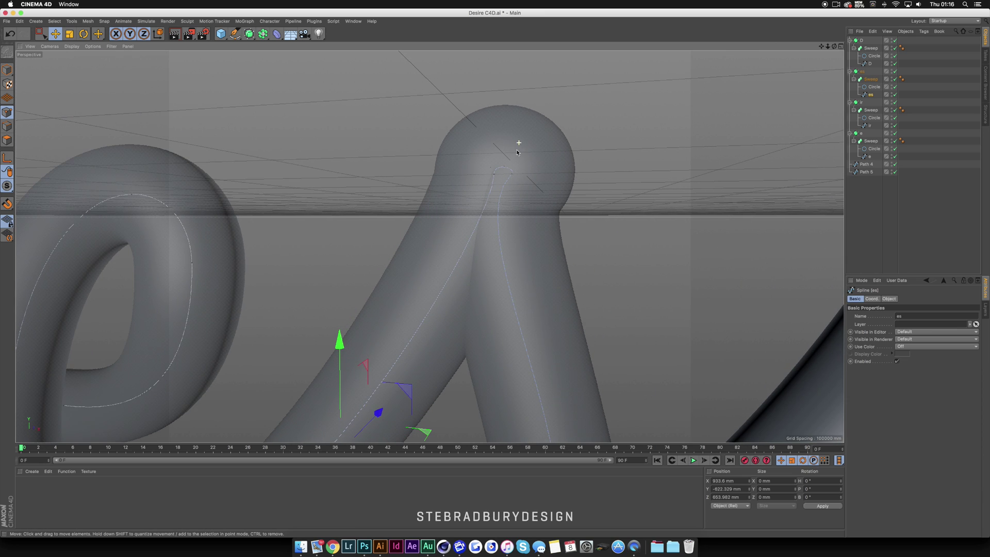
pyautogui.click(511, 175)
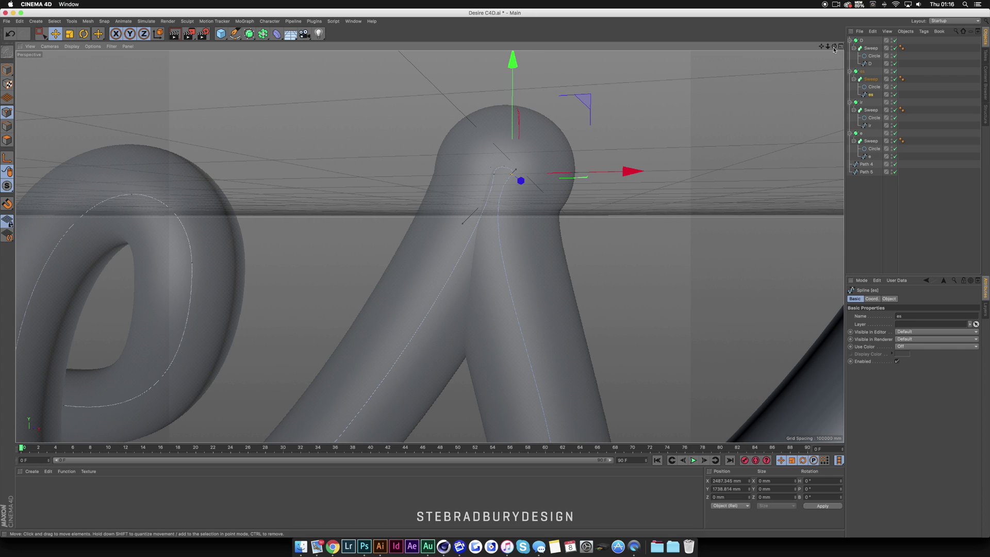
pyautogui.moveTo(834, 47); pyautogui.dragTo(505, 243)
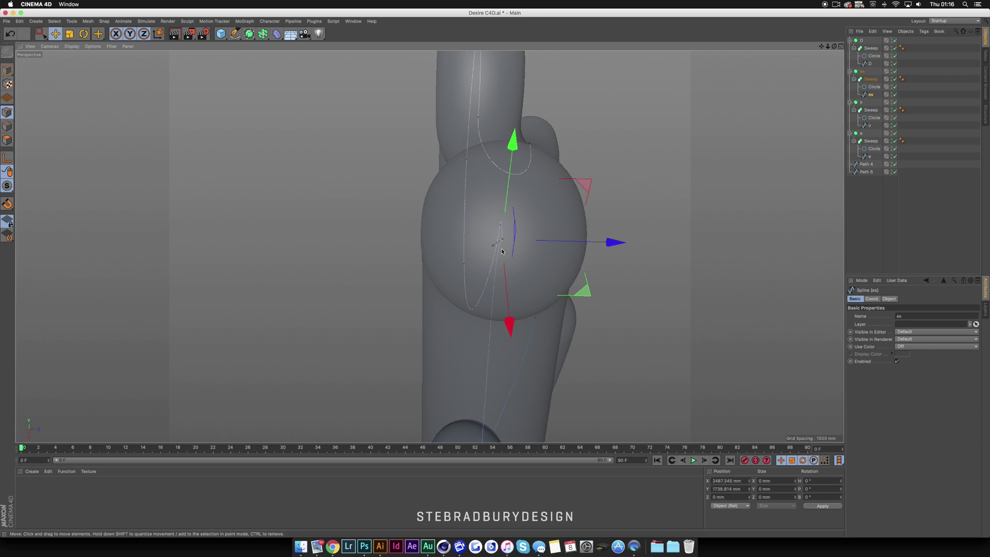
pyautogui.moveTo(621, 243); pyautogui.dragTo(678, 226)
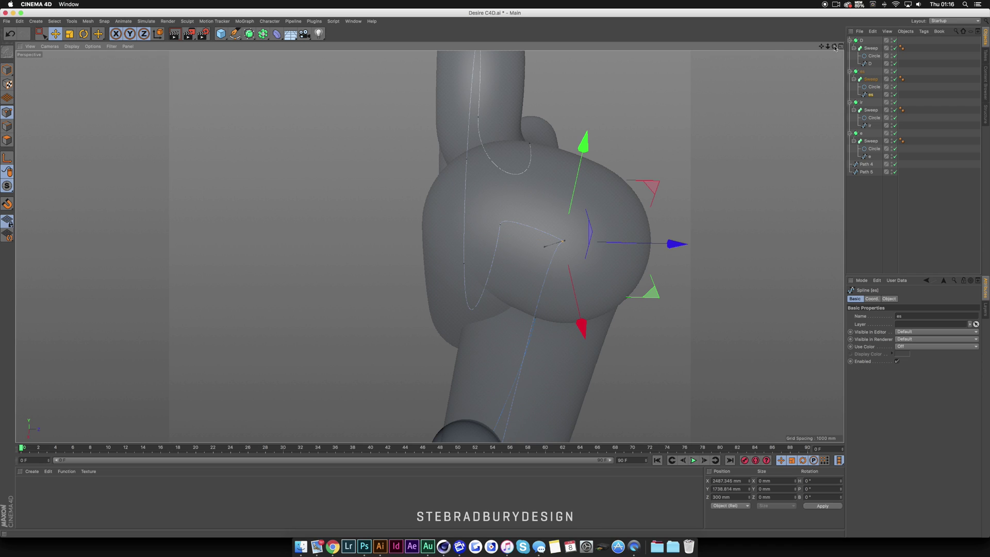
pyautogui.keyDown('alt'); pyautogui.moveTo(584, 242); pyautogui.dragTo(533, 382); pyautogui.keyUp('alt')
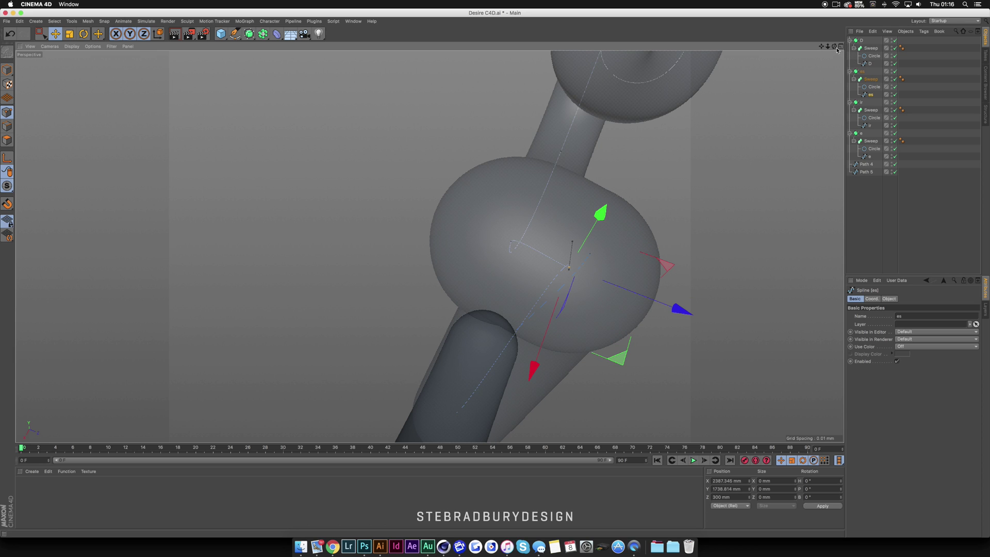
# Return to a frontal view of the lettering and render the viewport to check the overlapping strokes
pyautogui.moveTo(834, 47); pyautogui.dragTo(949, 55)
pyautogui.scroll(-3, 531, 238)
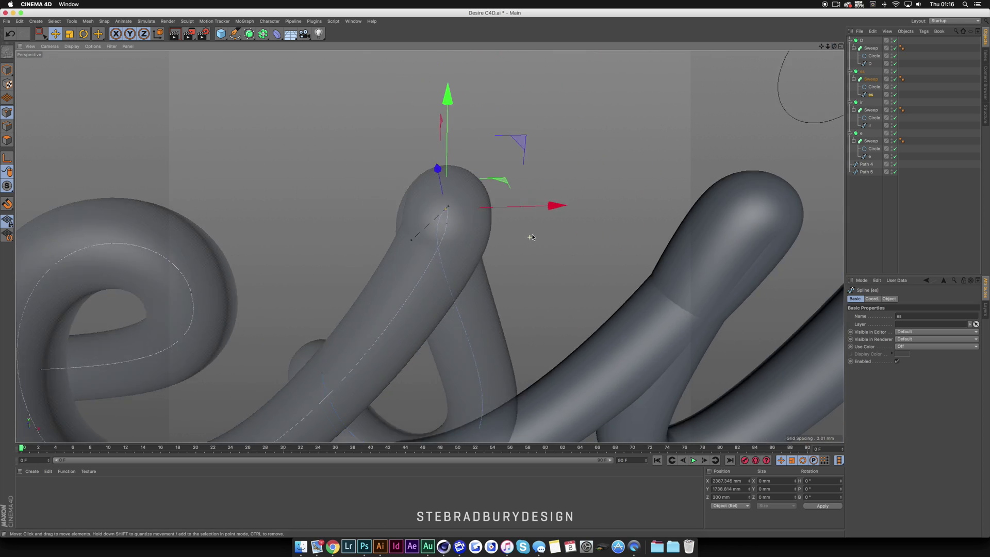
pyautogui.scroll(-15, 531, 238)
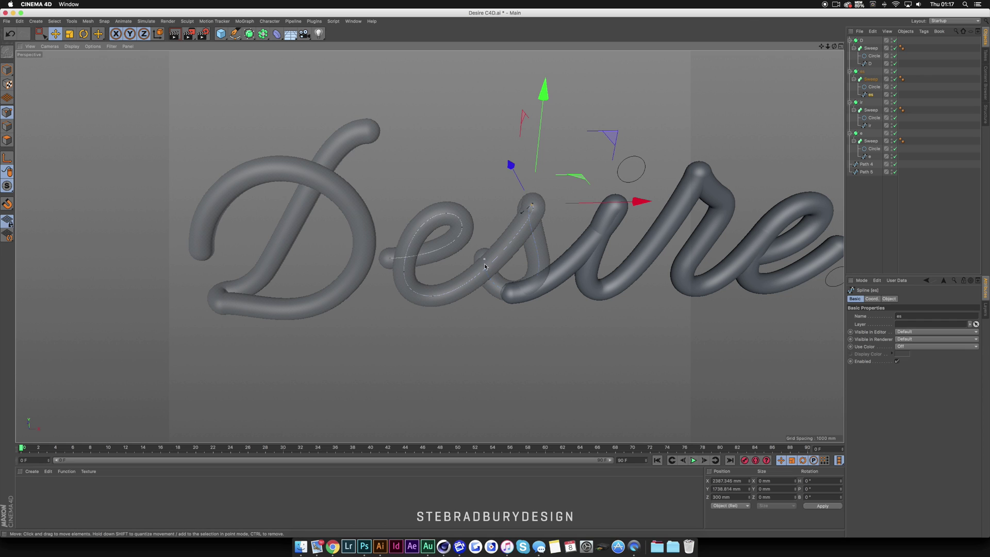
pyautogui.moveTo(833, 47); pyautogui.dragTo(789, 29)
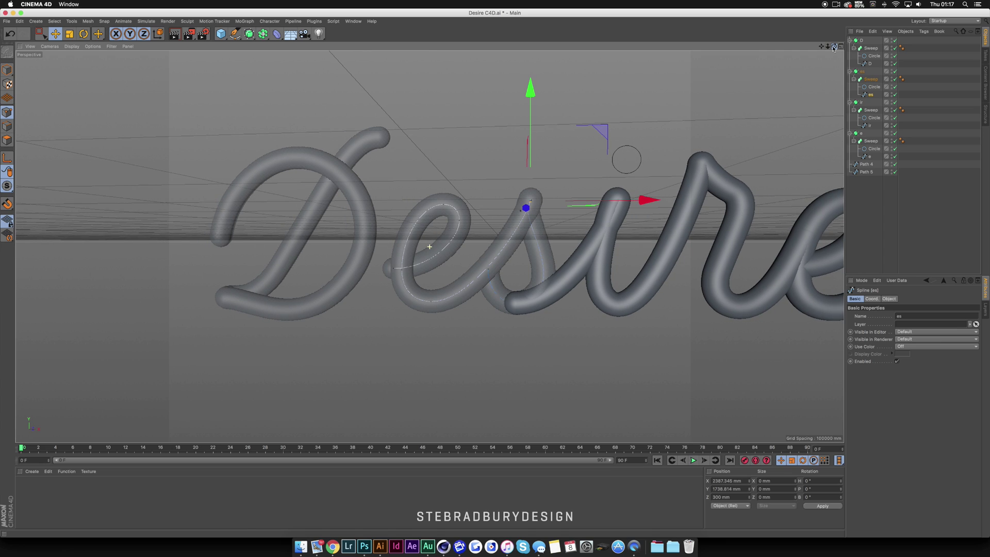
pyautogui.click(175, 35)
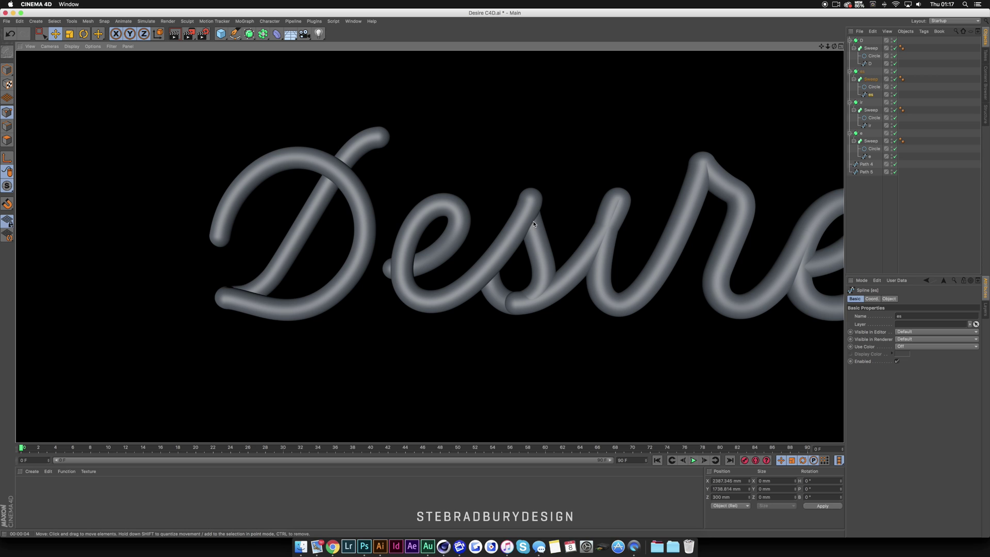
# Move the point at the peak of the s further back to 500 mm on the Z axis and check the strokes' separation
pyautogui.scroll(10, 545, 228)
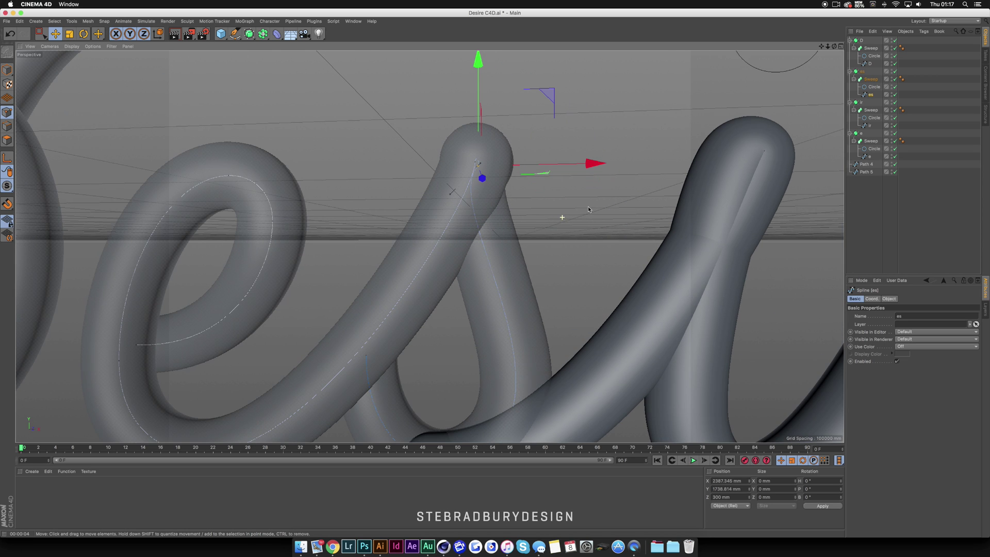
pyautogui.moveTo(834, 46); pyautogui.dragTo(640, 200)
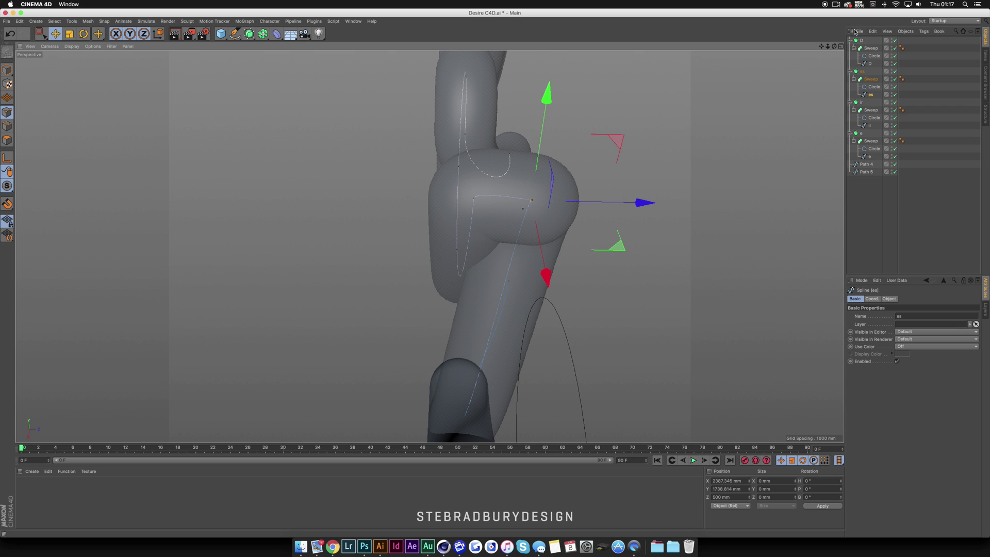
pyautogui.moveTo(834, 47); pyautogui.dragTo(928, 28)
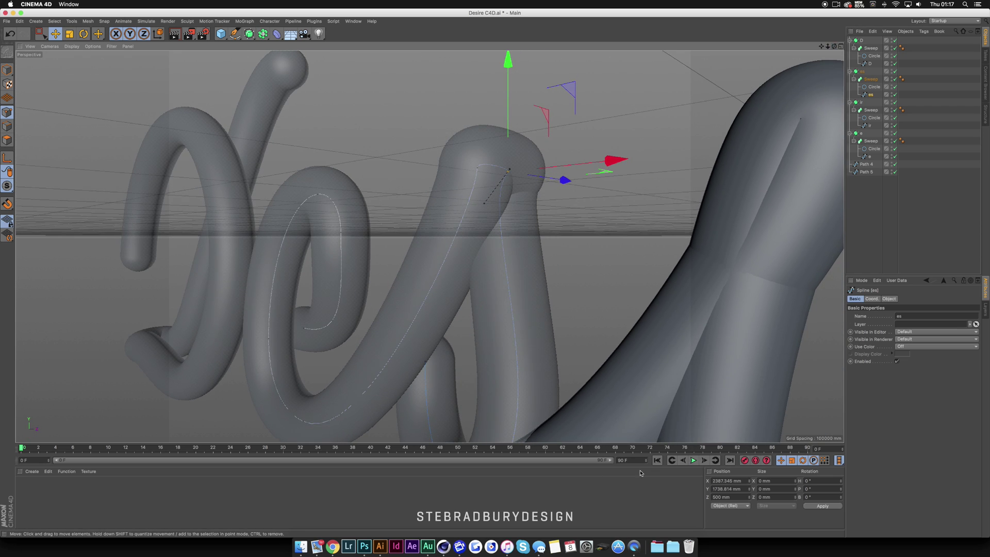
pyautogui.scroll(-2, 573, 349)
pyautogui.keyDown('alt'); pyautogui.moveTo(572, 350); pyautogui.dragTo(514, 421); pyautogui.keyUp('alt')
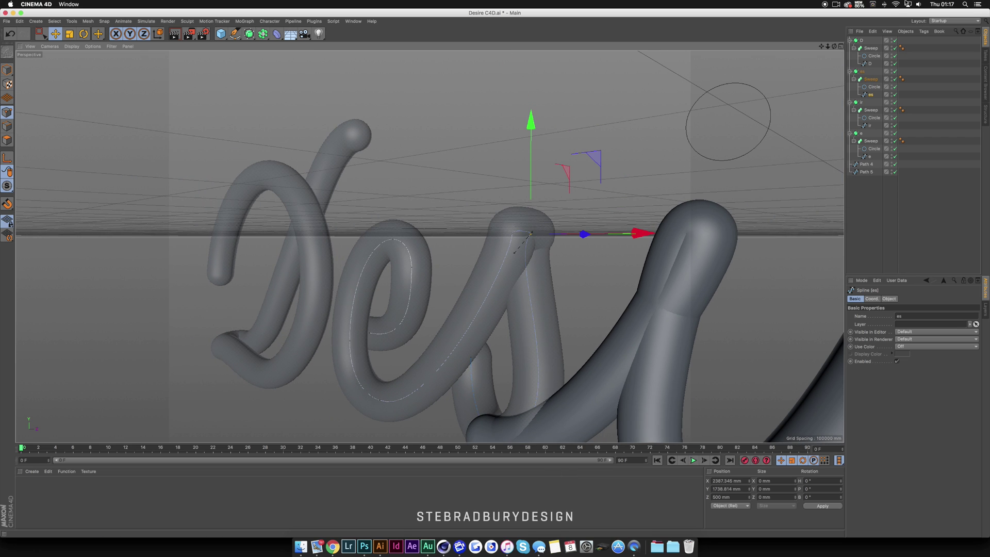
# Enable X-Ray on the subdivision surface of the i and r lettering
pyautogui.moveTo(834, 47); pyautogui.dragTo(834, 106)
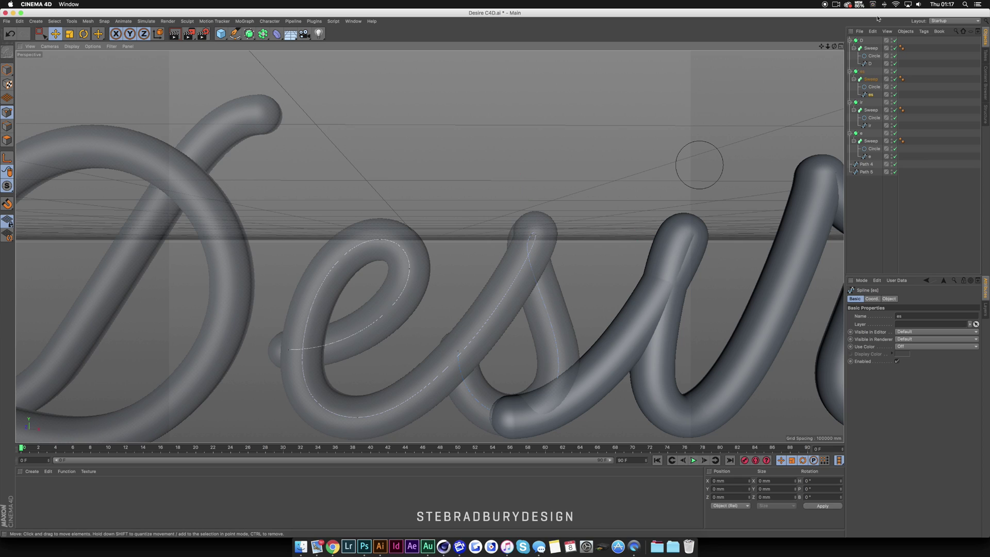
pyautogui.click(863, 103)
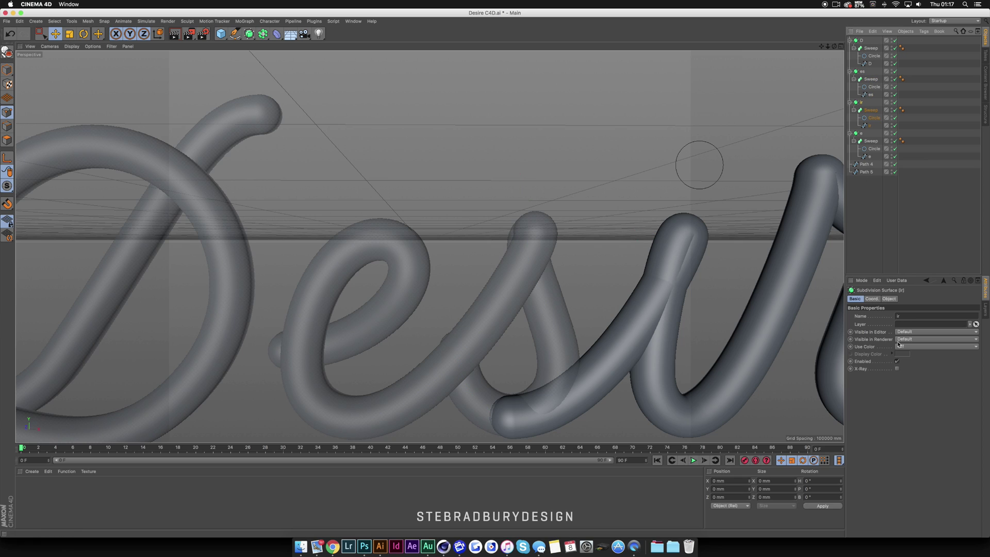
pyautogui.click(898, 370)
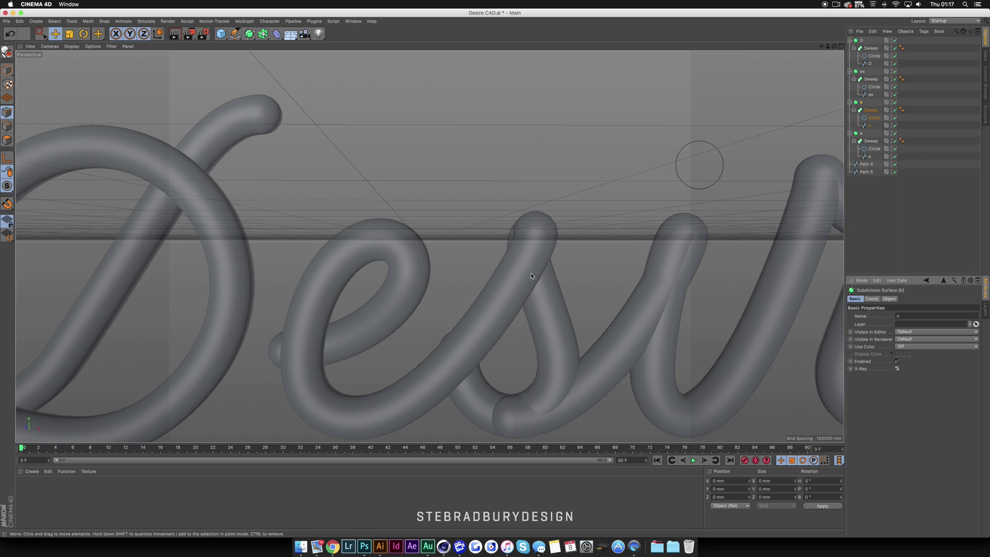
# Move the es spline's point at the s's lower-right bend back along the Z axis to about 720 mm, behind the i's stroke
pyautogui.click(868, 95)
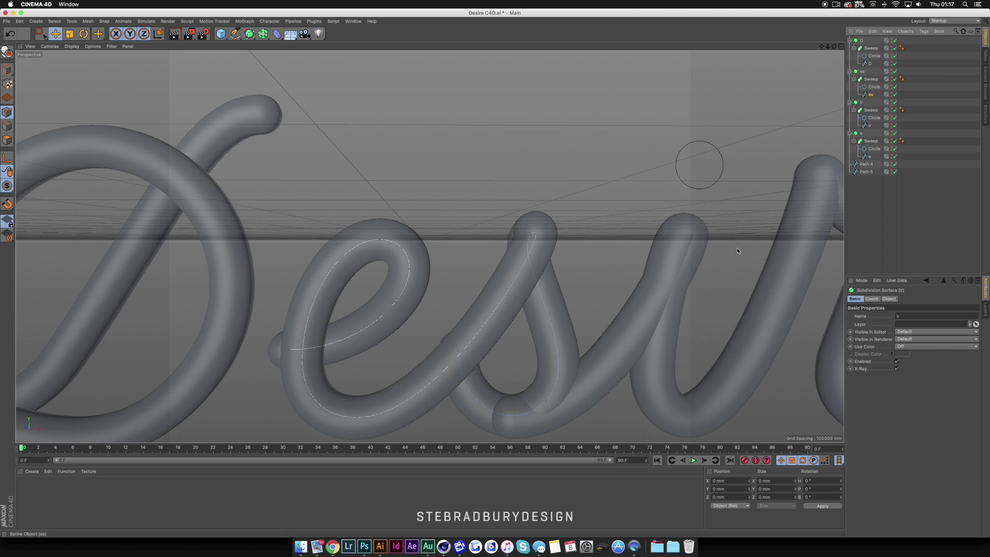
pyautogui.click(545, 401)
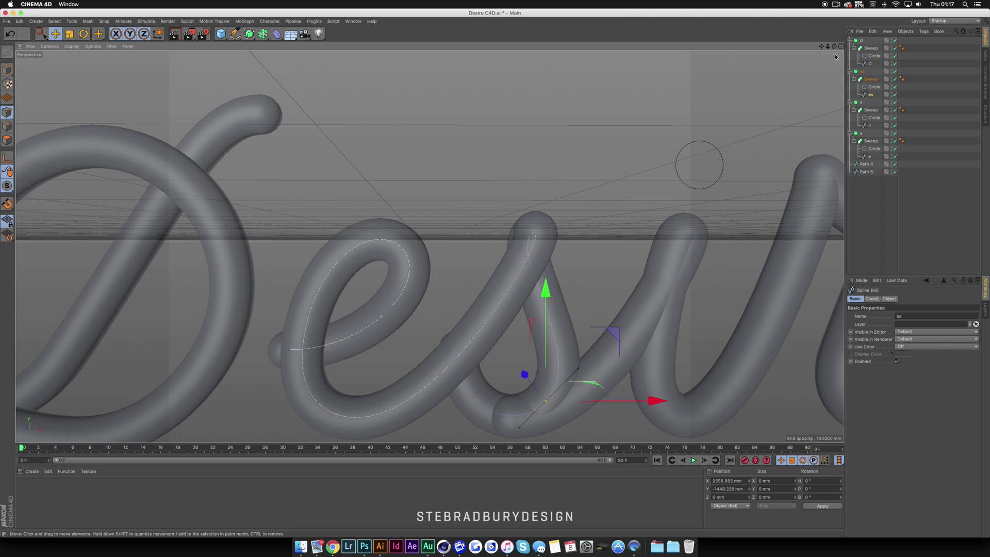
pyautogui.keyDown('alt'); pyautogui.moveTo(430, 246); pyautogui.dragTo(555, 354); pyautogui.keyUp('alt')
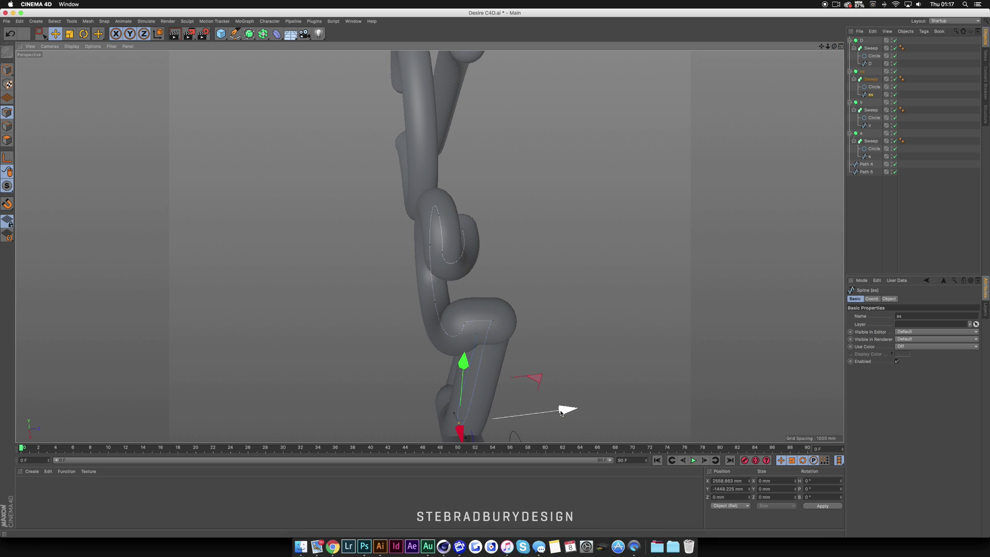
pyautogui.moveTo(564, 411); pyautogui.dragTo(595, 405)
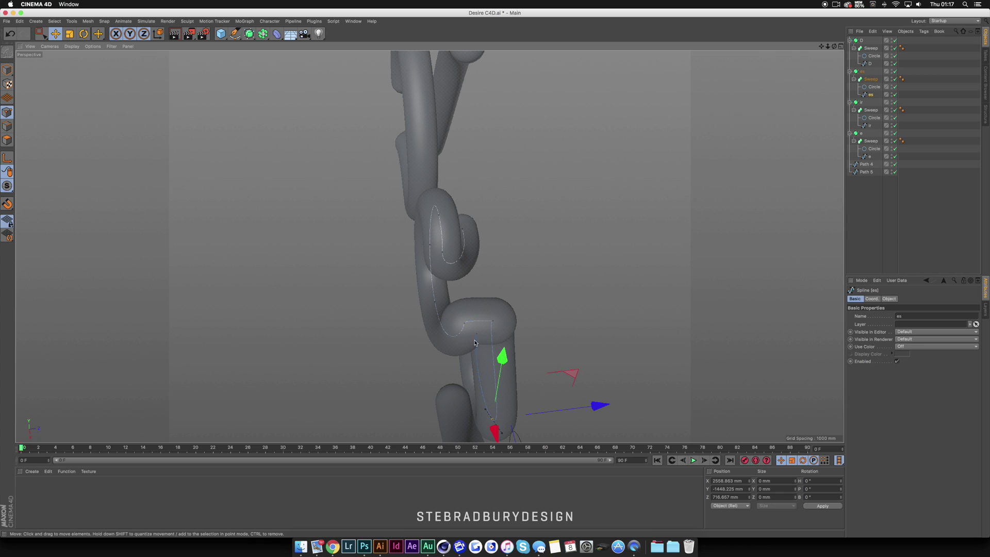
pyautogui.moveTo(833, 46); pyautogui.dragTo(933, 45)
pyautogui.moveTo(429, 247); pyautogui.dragTo(430, 246)
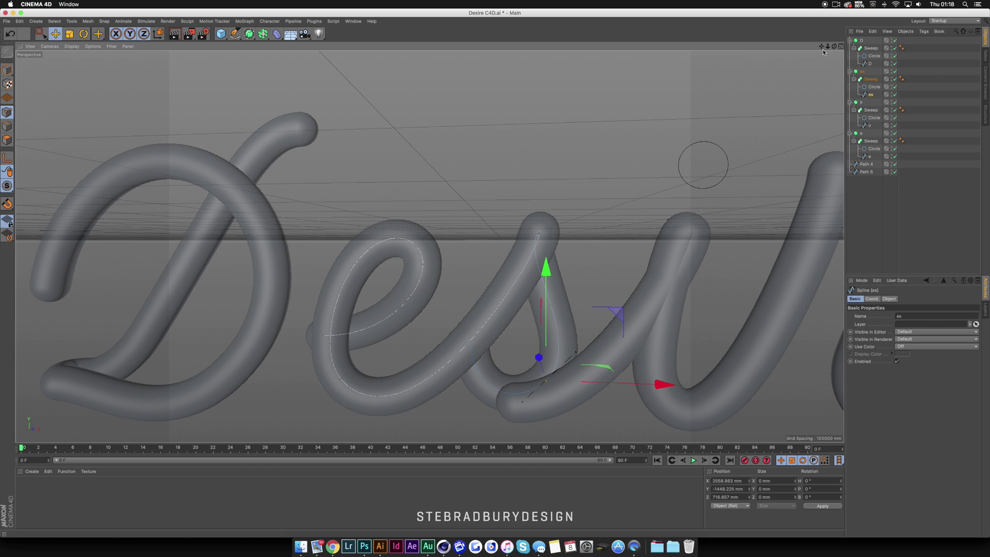
# Move the i-r spline's starting point at the i's lower-left end back along the Z axis, behind the s's lower bend
pyautogui.moveTo(821, 47); pyautogui.dragTo(726, 216)
pyautogui.click(431, 331)
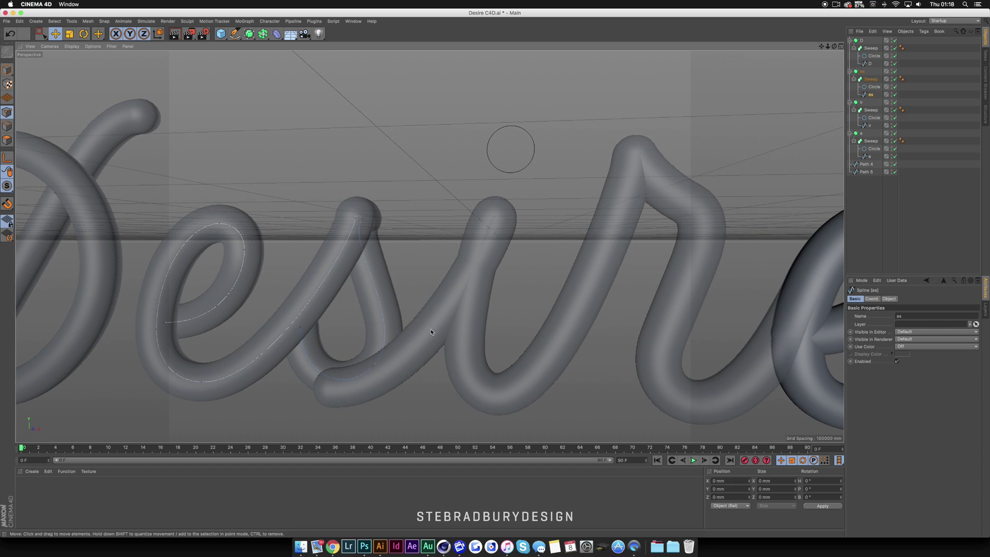
pyautogui.click(870, 127)
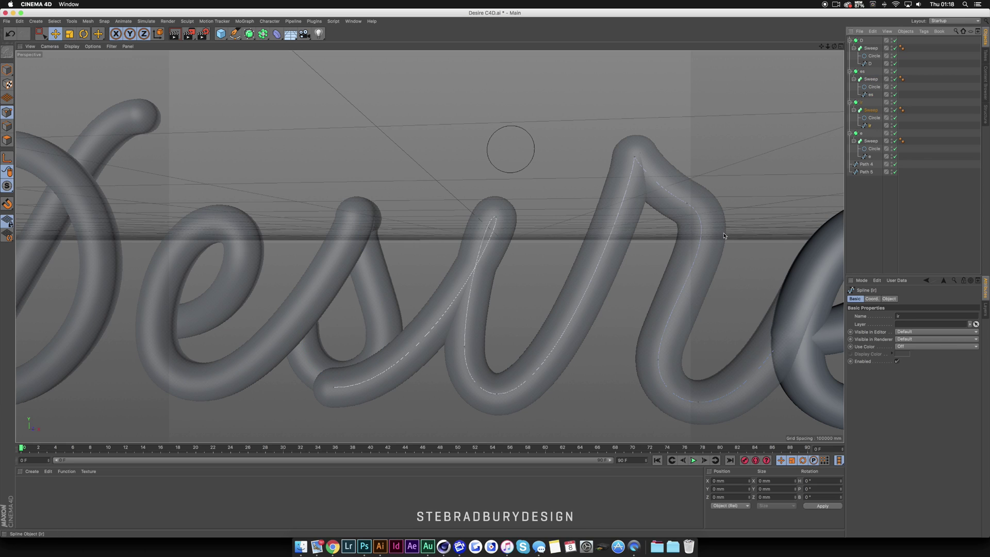
pyautogui.click(332, 388)
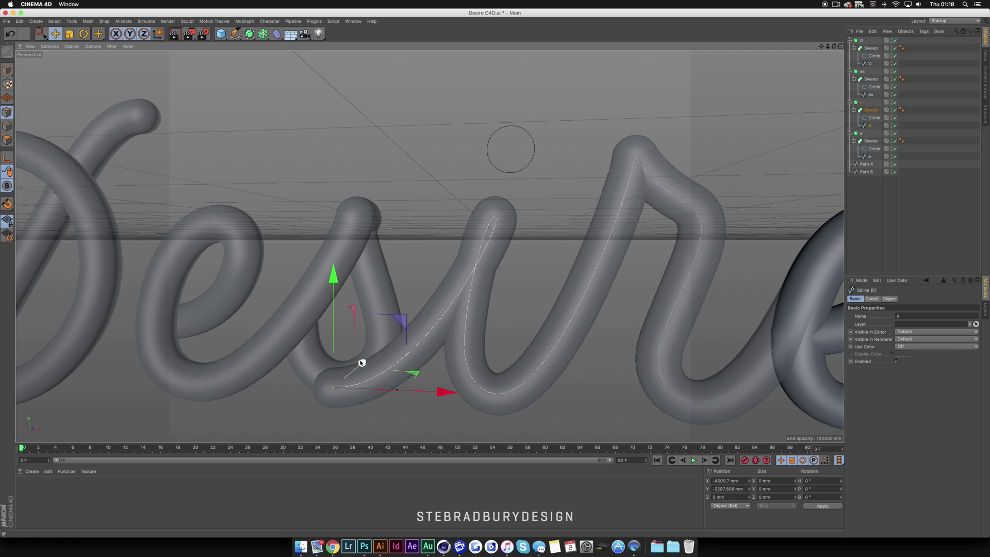
pyautogui.moveTo(360, 362); pyautogui.dragTo(370, 351)
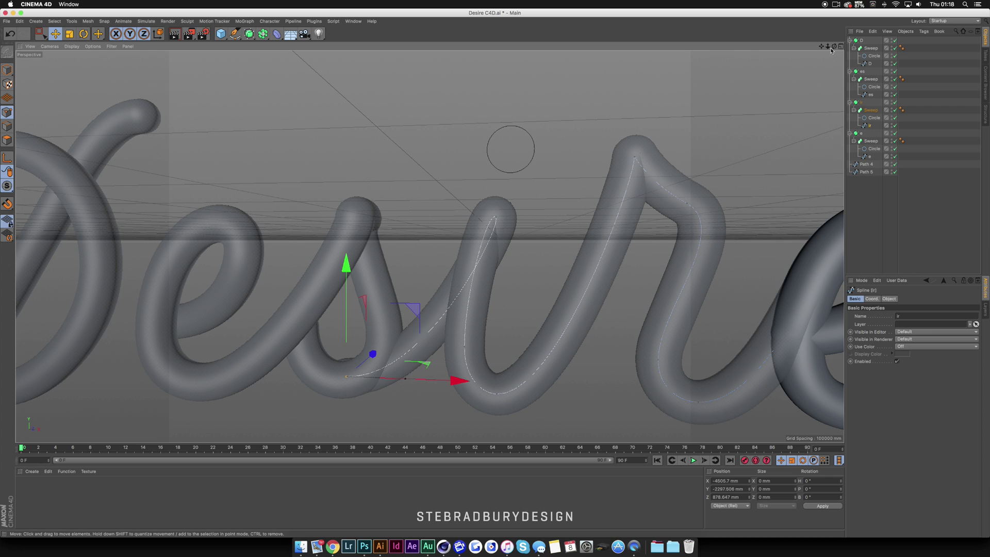
# Rotate the tangent of the i's top point upward so it follows the stroke's slant and the tip tapers into one clean peak
pyautogui.click(497, 221)
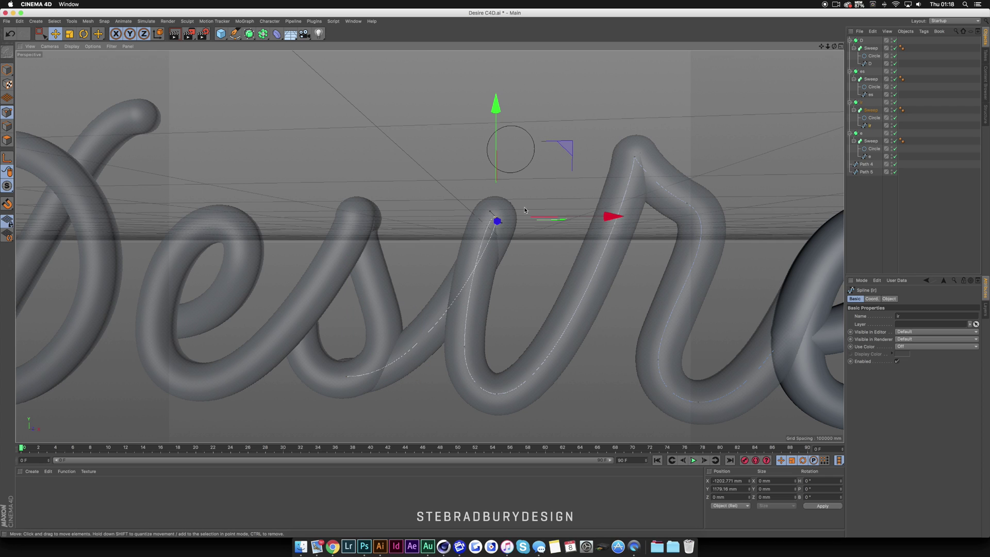
pyautogui.scroll(6, 493, 236)
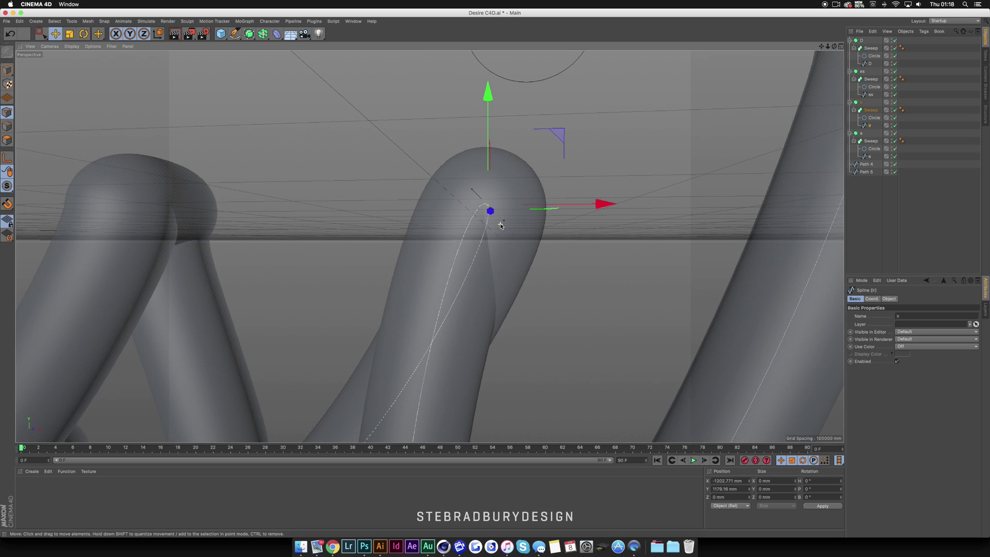
pyautogui.scroll(2, 499, 224)
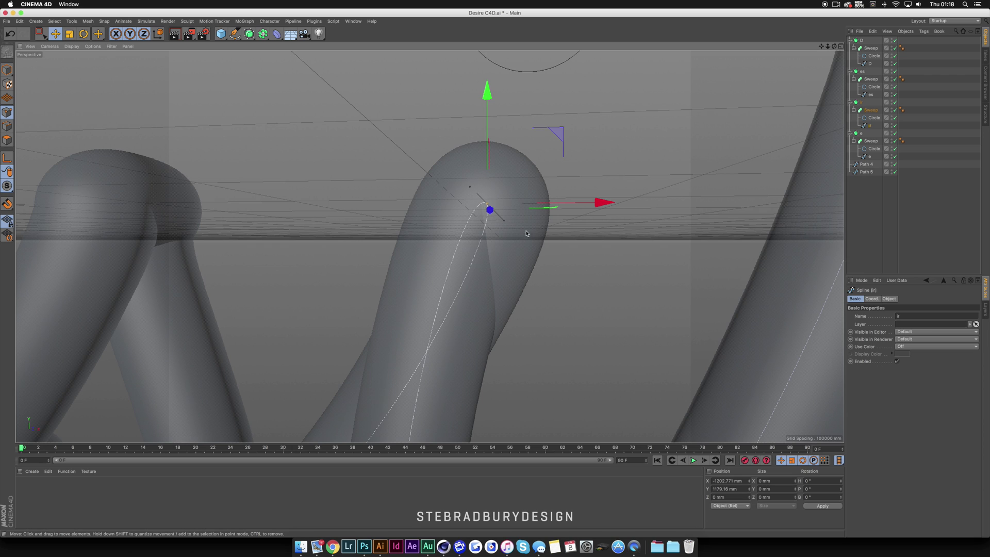
pyautogui.scroll(-3, 507, 225)
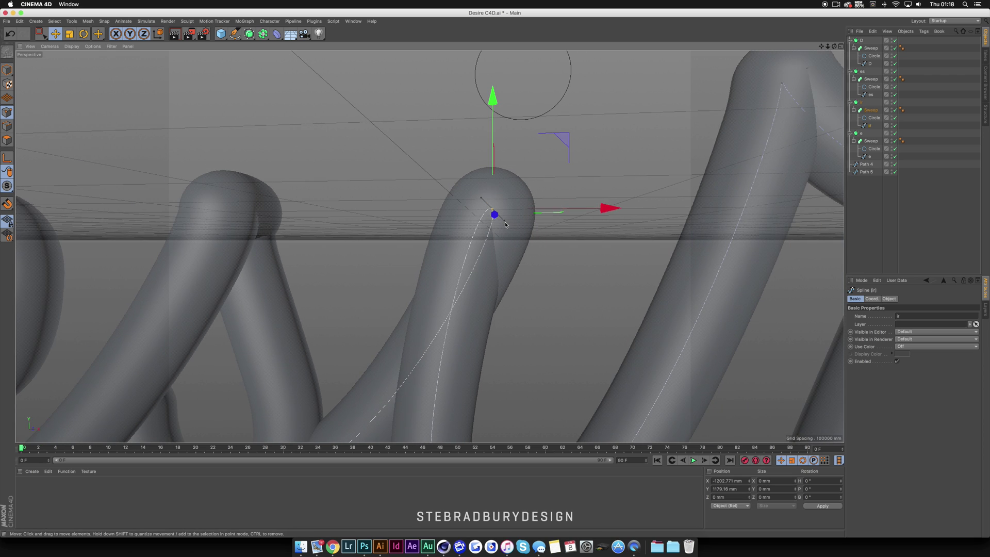
pyautogui.moveTo(505, 223); pyautogui.dragTo(504, 189)
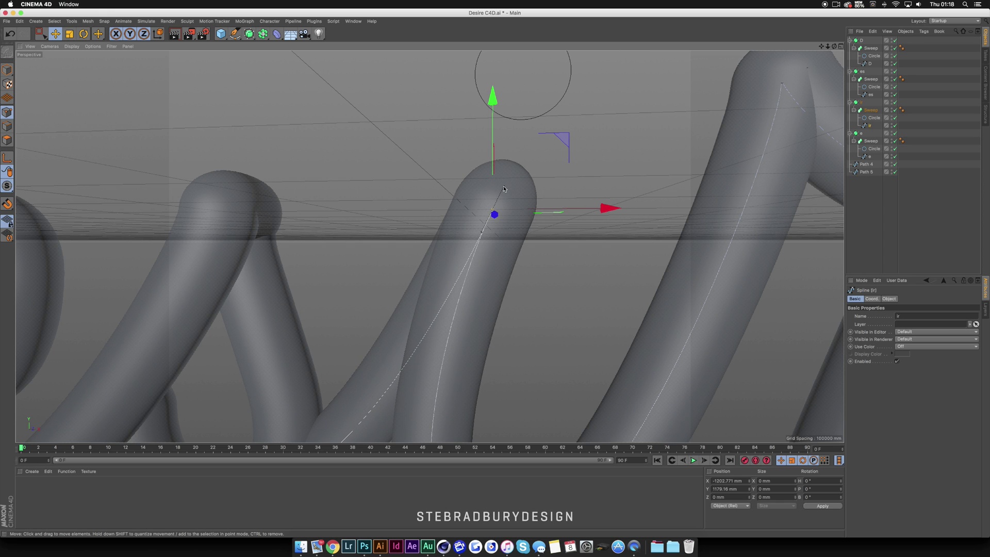
pyautogui.scroll(-5, 504, 190)
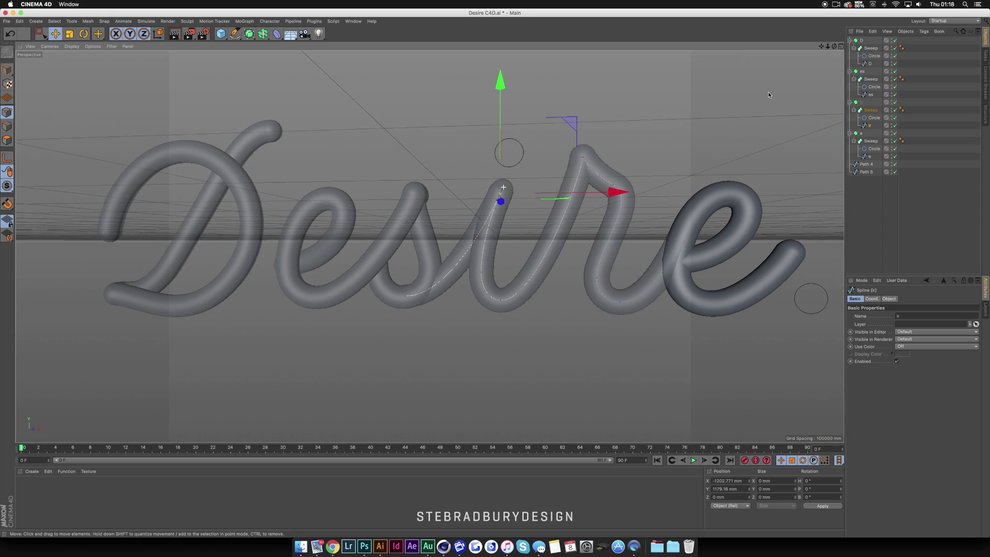
# Move the point at the peak of the r back along the Z axis to about 496 mm
pyautogui.moveTo(835, 48); pyautogui.dragTo(429, 246)
pyautogui.scroll(2, 595, 145)
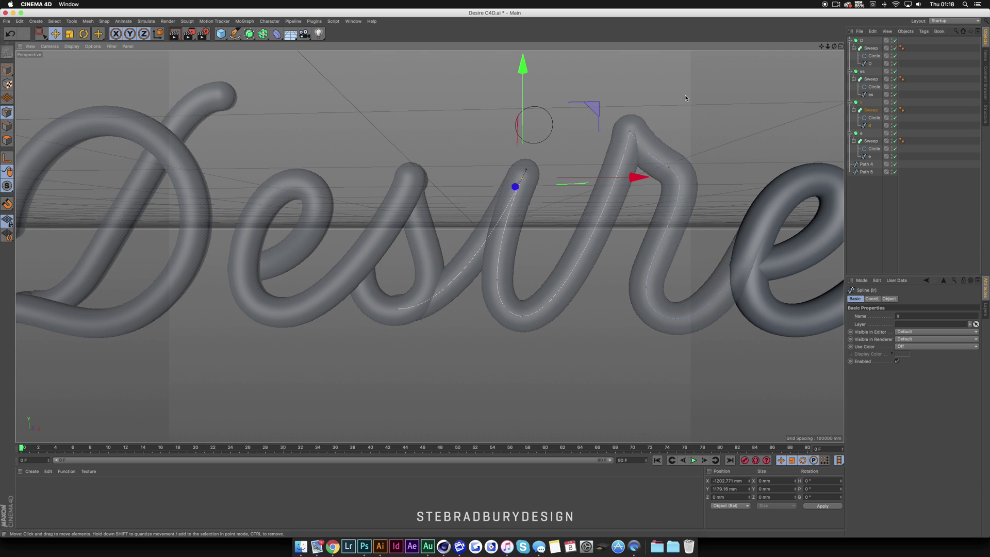
pyautogui.scroll(4, 685, 97)
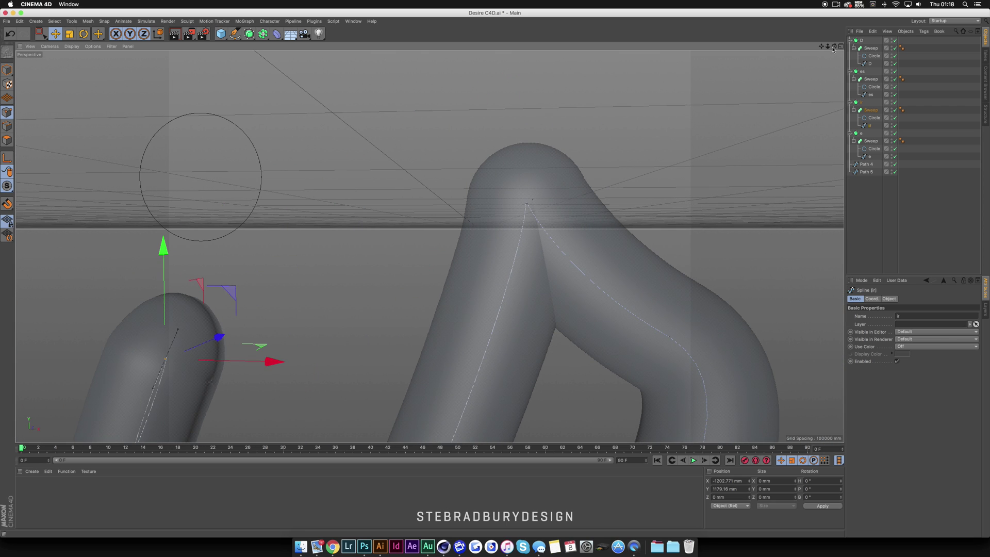
pyautogui.moveTo(833, 47); pyautogui.dragTo(832, 48)
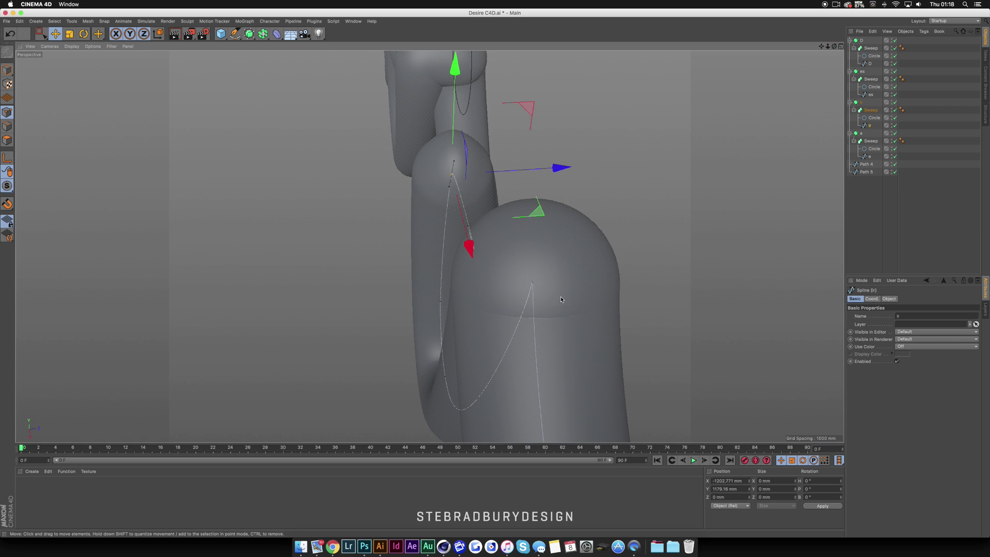
pyautogui.click(534, 284)
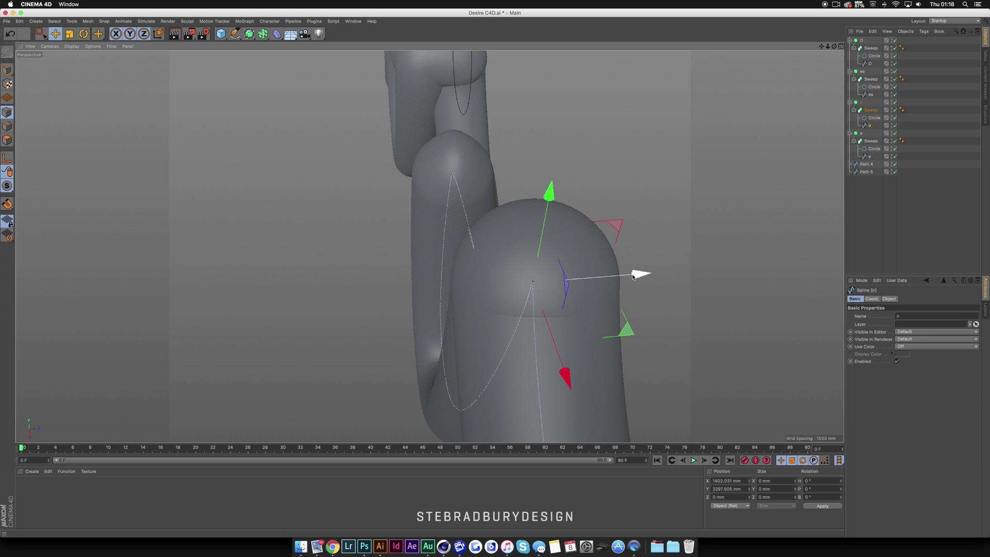
pyautogui.moveTo(633, 277); pyautogui.dragTo(732, 255)
# Move the r's shoulder point back along the Z axis to about 491 mm, in line with the peak
pyautogui.scroll(-6, 732, 256)
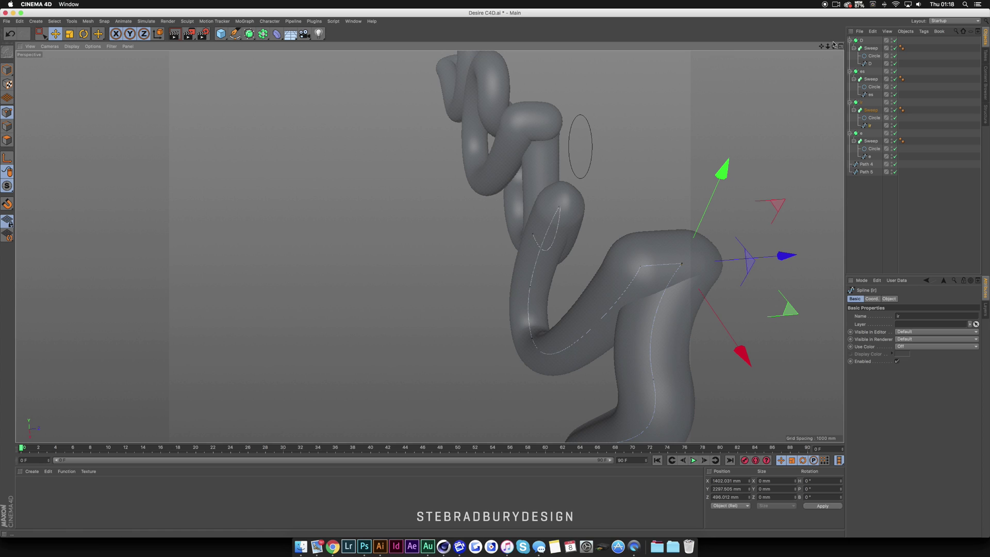
pyautogui.moveTo(834, 48); pyautogui.dragTo(819, 46)
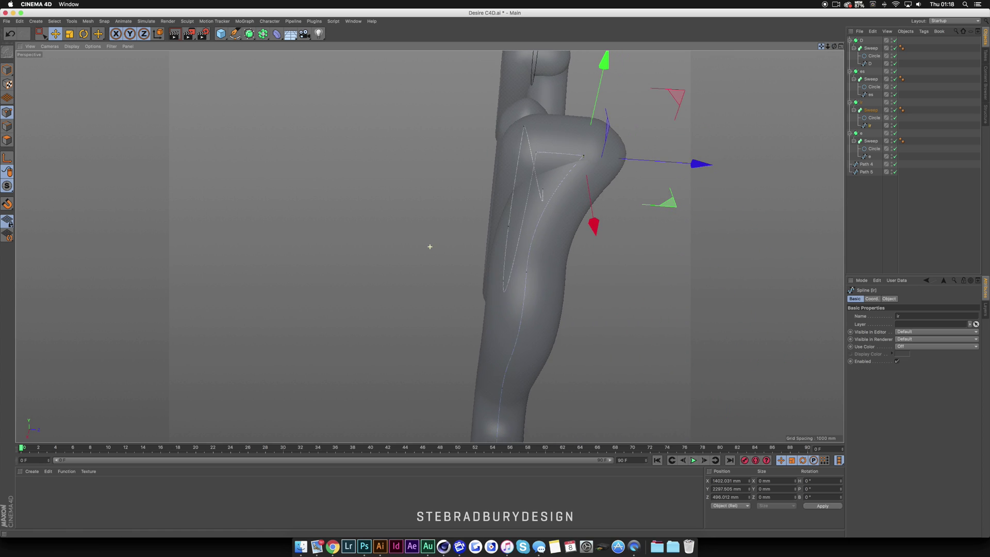
pyautogui.click(526, 274)
pyautogui.moveTo(637, 282); pyautogui.dragTo(686, 276)
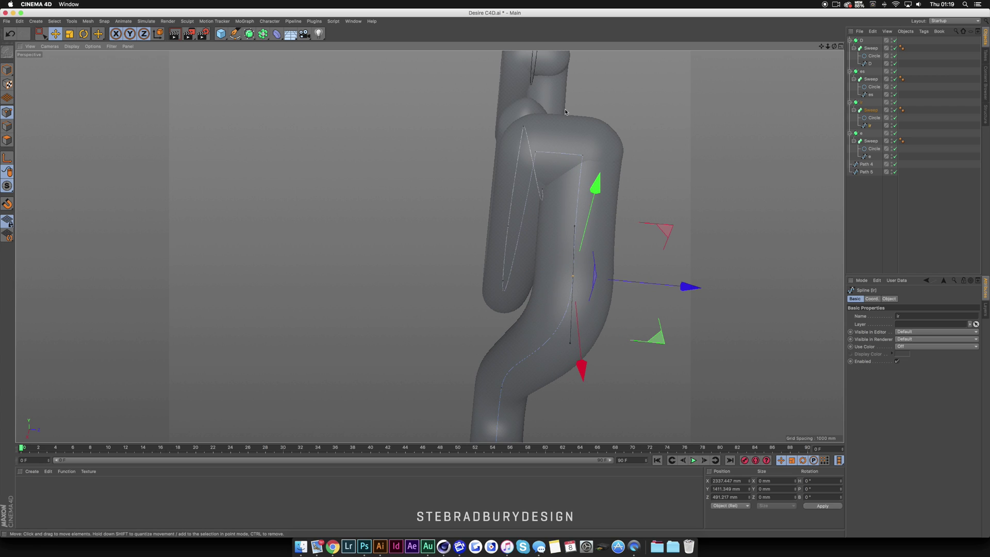
# Push the r's peak point further back to about 700 mm and its shoulder point to about 600 mm on the Z axis
pyautogui.click(583, 157)
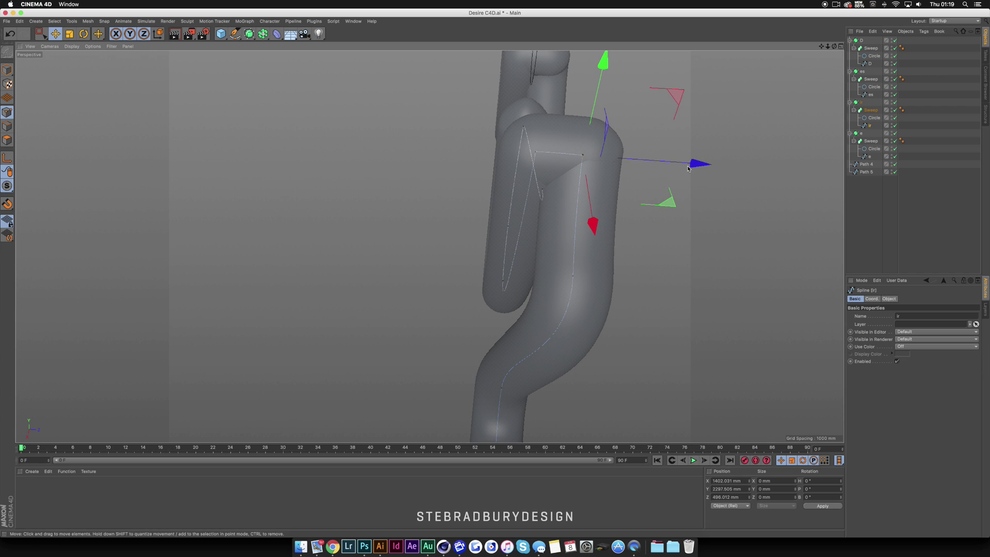
pyautogui.moveTo(700, 164); pyautogui.dragTo(719, 164)
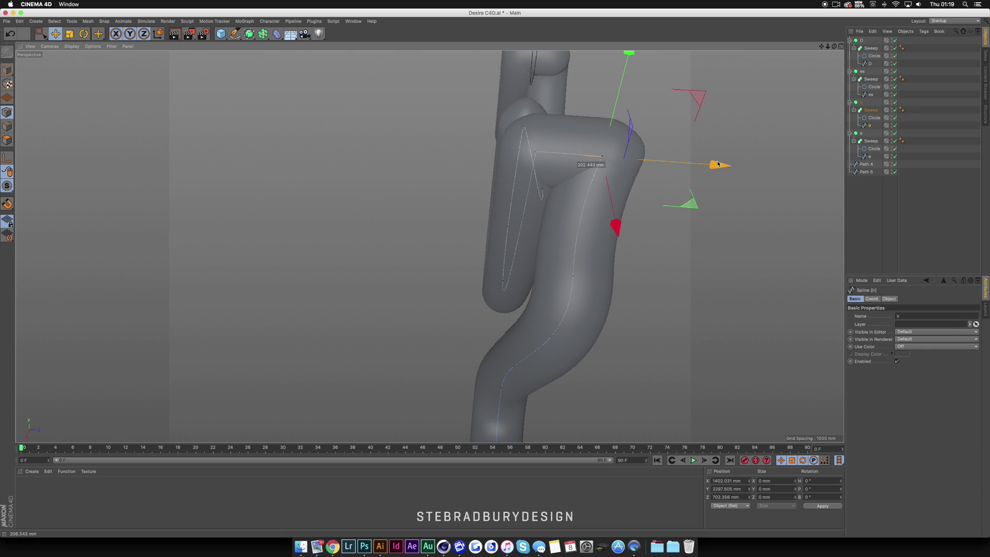
pyautogui.click(573, 276)
pyautogui.moveTo(685, 283); pyautogui.dragTo(697, 287)
pyautogui.moveTo(835, 47); pyautogui.dragTo(918, 36)
pyautogui.scroll(-1, 646, 360)
pyautogui.scroll(-2, 646, 359)
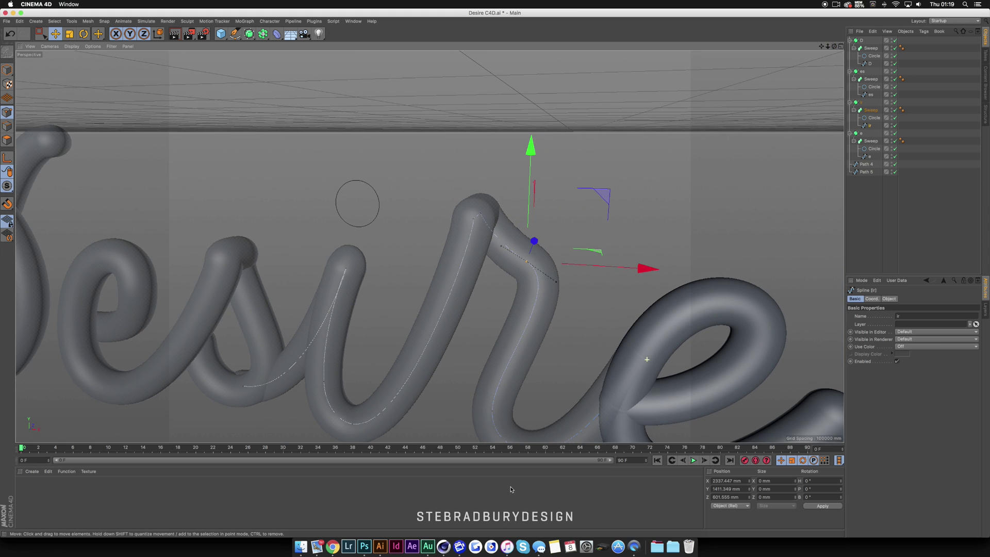
# Enable X-Ray on the subdivision surface of the final e
pyautogui.moveTo(821, 46); pyautogui.dragTo(503, 212)
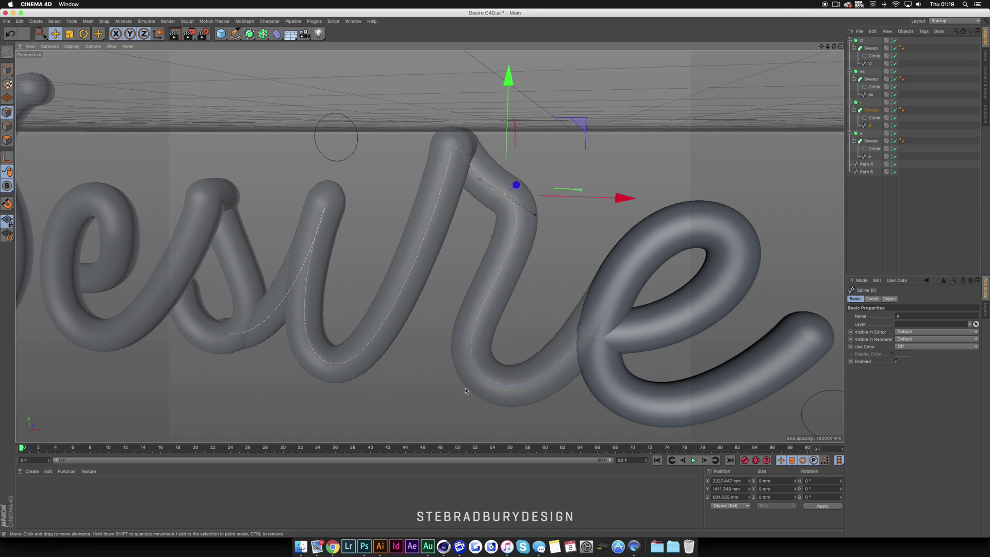
pyautogui.click(642, 335)
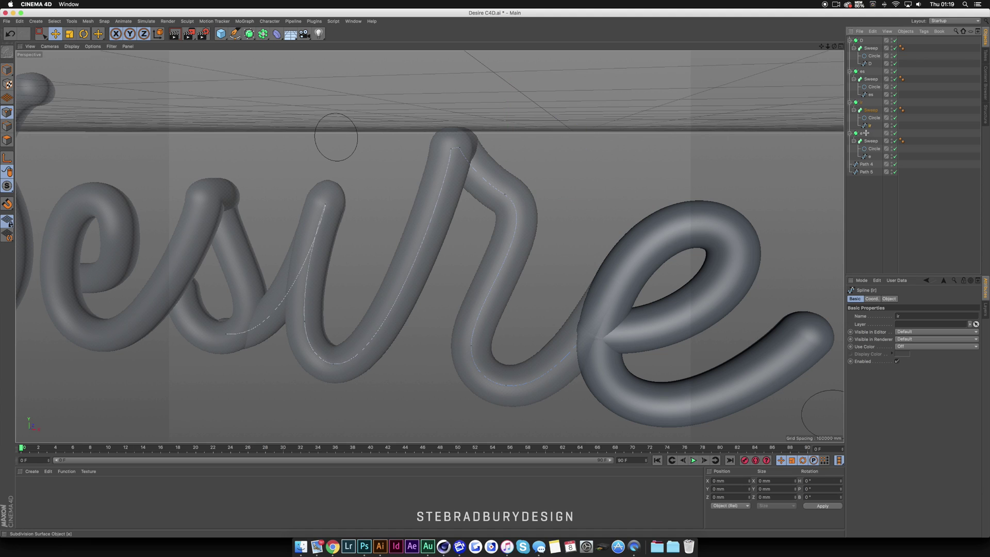
pyautogui.click(875, 198)
pyautogui.click(863, 135)
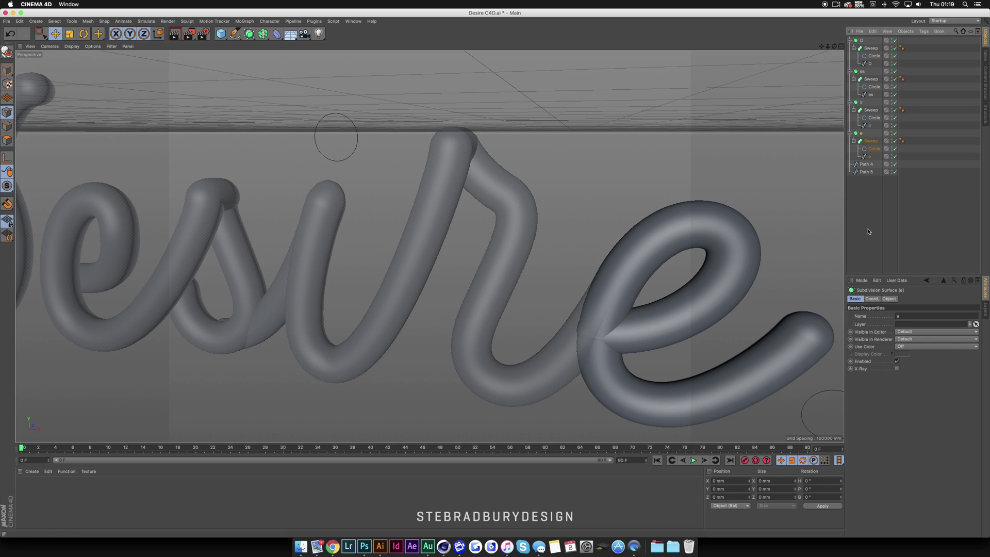
# Move the starting point of the final e's spline back along the Z axis to about 438 mm
pyautogui.click(870, 156)
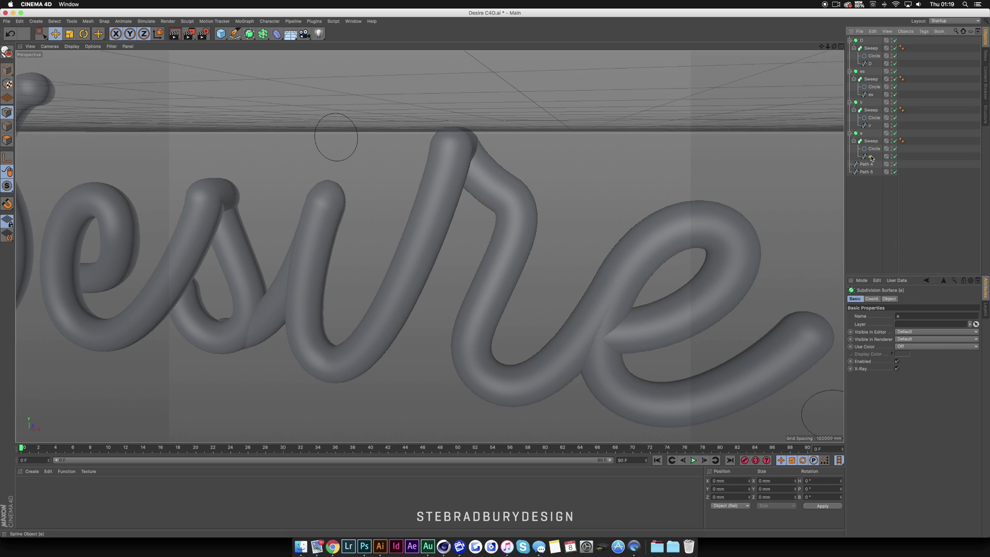
pyautogui.click(602, 334)
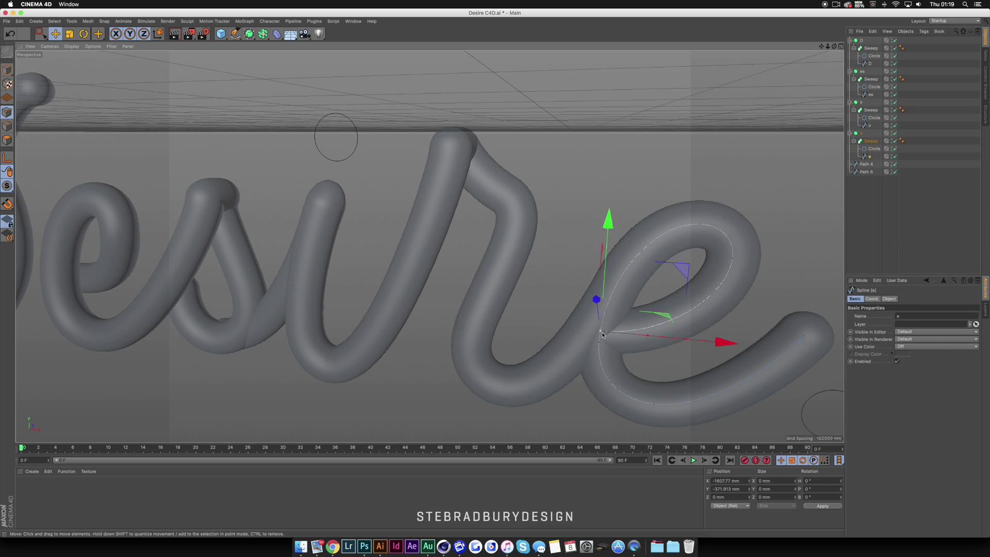
pyautogui.moveTo(596, 299)
pyautogui.mouseDown()
pyautogui.moveTo(593, 291)
pyautogui.moveTo(585, 305)
pyautogui.mouseUp()
# Return to a frontal view of the whole word and render the viewport to check all the overlaps
pyautogui.scroll(-5, 584, 305)
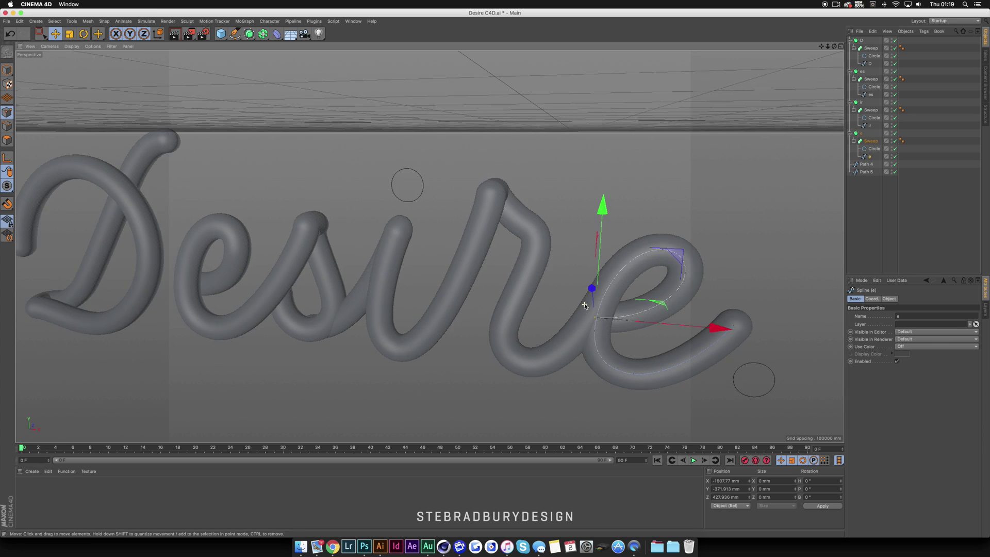
pyautogui.scroll(4, 470, 353)
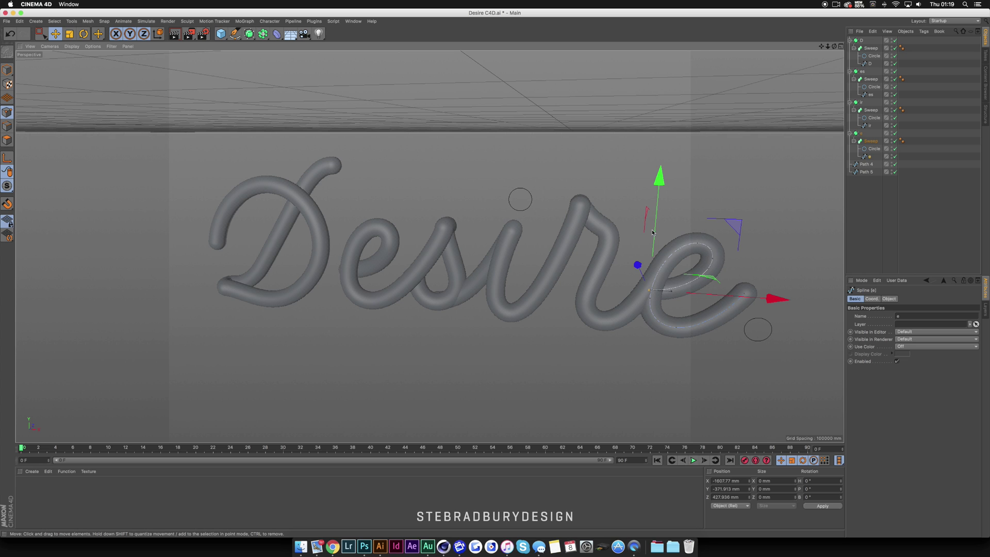
pyautogui.keyDown('alt'); pyautogui.moveTo(429, 247); pyautogui.dragTo(479, 267); pyautogui.keyUp('alt')
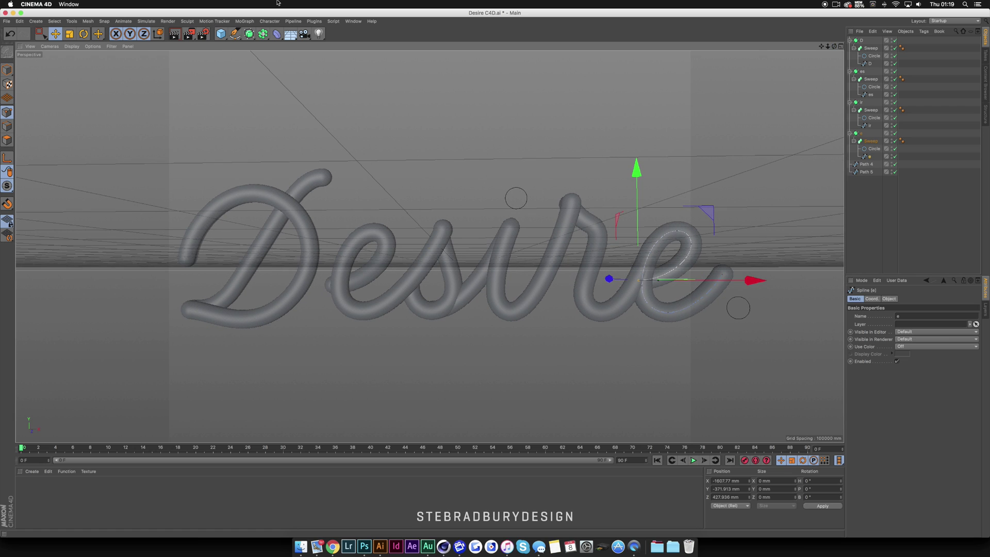
pyautogui.click(176, 32)
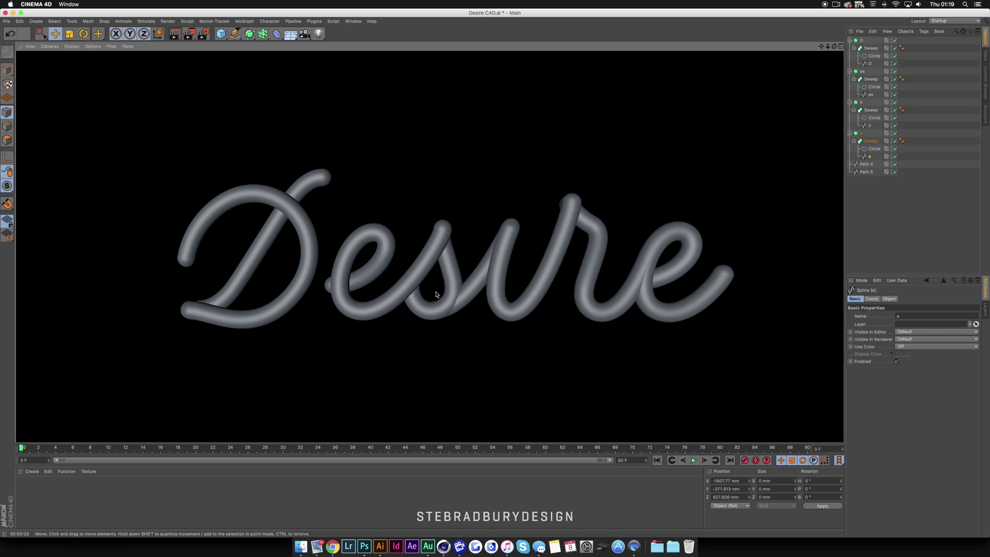
# Move the i's top point back to about 267 mm and its downstroke point to about 193 mm on the Z axis
pyautogui.scroll(10, 475, 343)
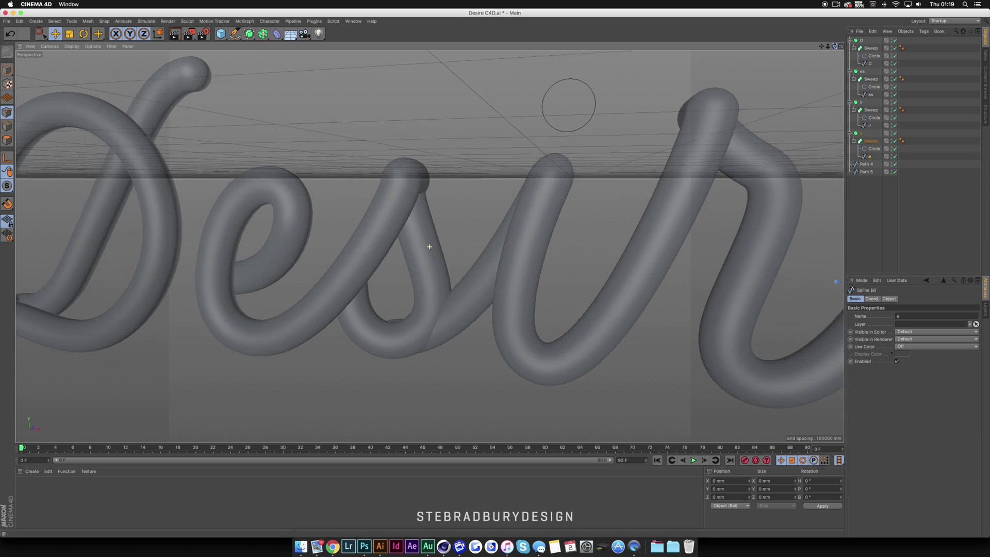
pyautogui.keyDown('alt'); pyautogui.moveTo(429, 246); pyautogui.dragTo(429, 246); pyautogui.keyUp('alt')
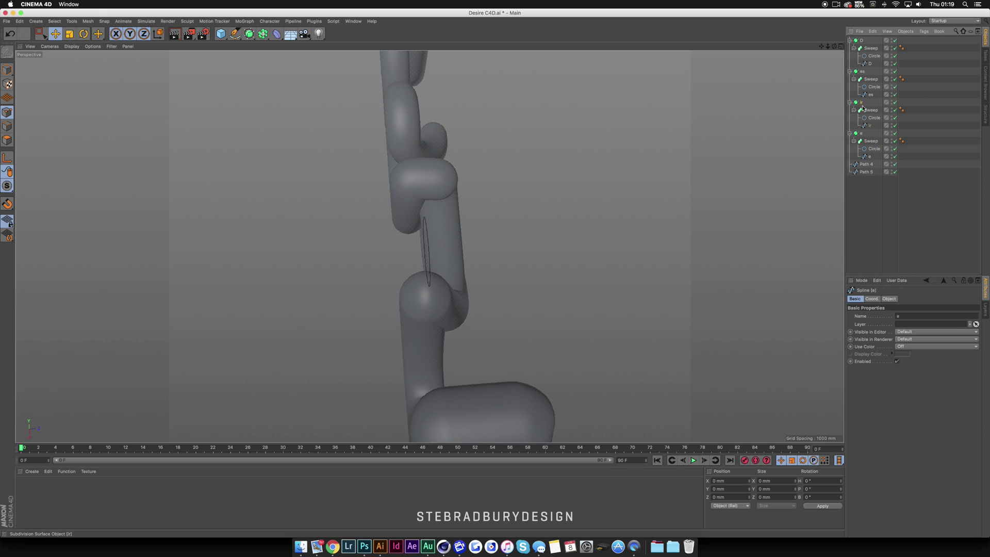
pyautogui.click(868, 126)
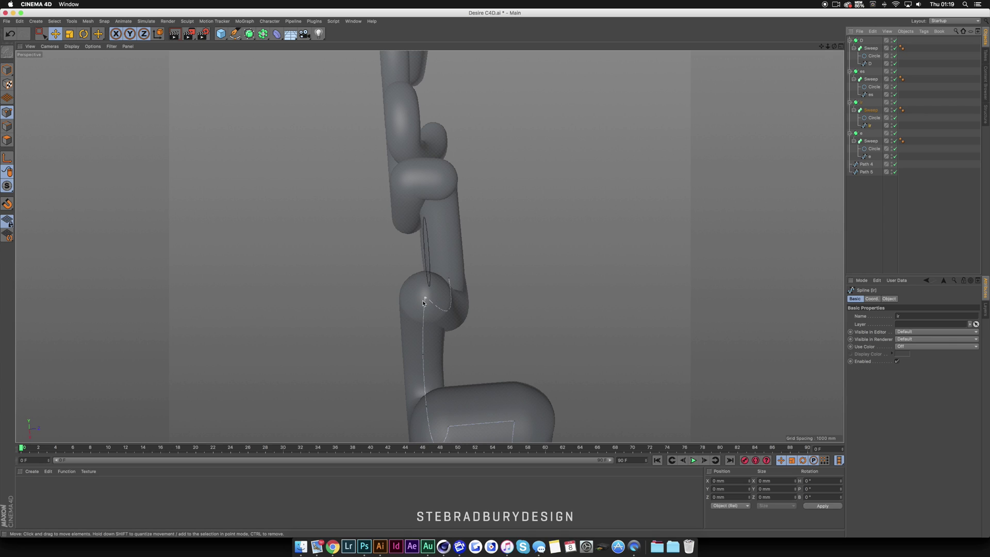
pyautogui.moveTo(537, 288); pyautogui.dragTo(560, 288)
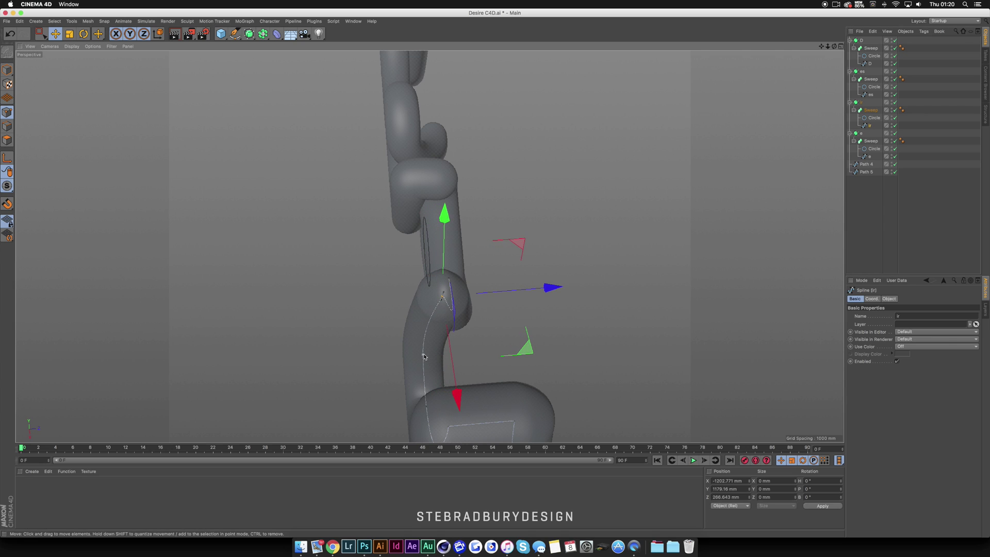
pyautogui.click(424, 356)
pyautogui.moveTo(531, 347); pyautogui.dragTo(541, 345)
# Move the point at the bottom curve of the i back along the Z axis to continue the depth offset
pyautogui.moveTo(834, 47); pyautogui.dragTo(938, 41)
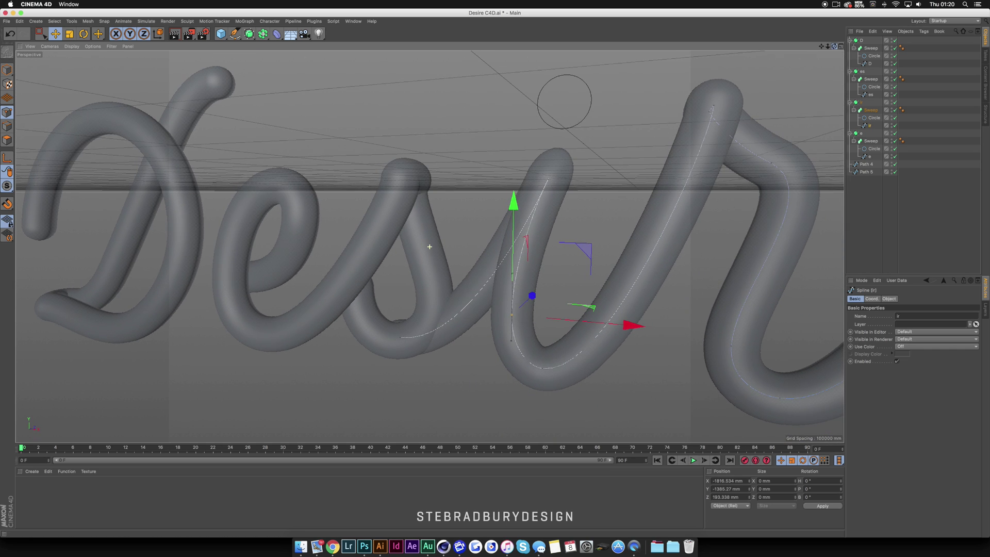
pyautogui.click(544, 366)
pyautogui.moveTo(557, 338); pyautogui.dragTo(561, 336)
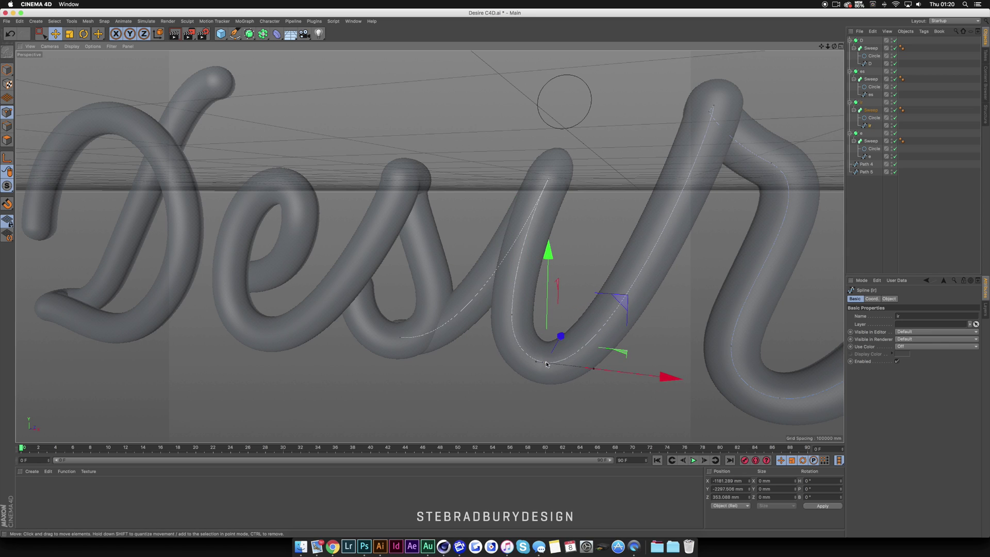
# Move the i spline's starting point to about -2351 mm on Y and 1223 mm on Z, then render the whole word to check
pyautogui.click(401, 338)
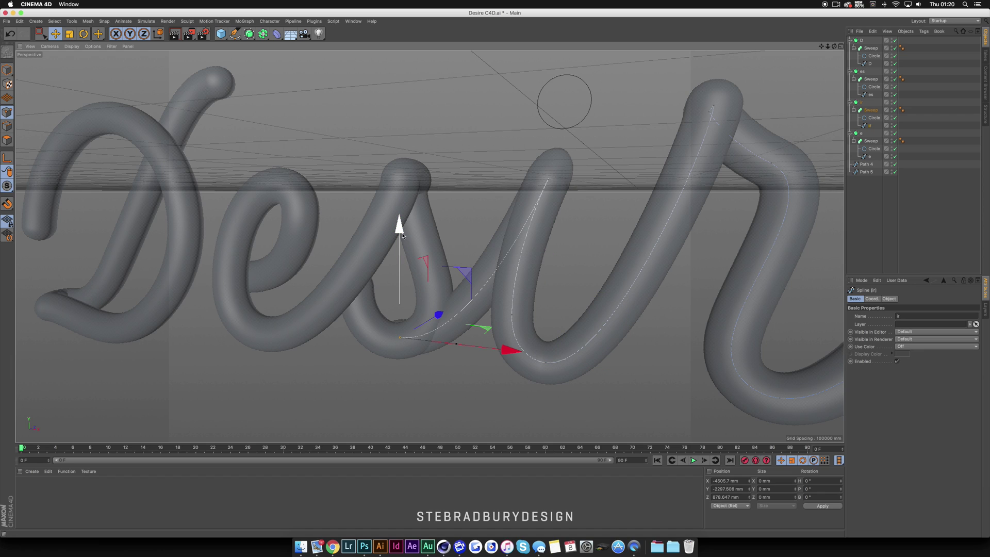
pyautogui.moveTo(405, 240); pyautogui.dragTo(403, 237)
pyautogui.moveTo(441, 320); pyautogui.dragTo(446, 316)
pyautogui.press('super+shift+z')
pyautogui.press('super+shift+z')
pyautogui.press('super+shift+z')
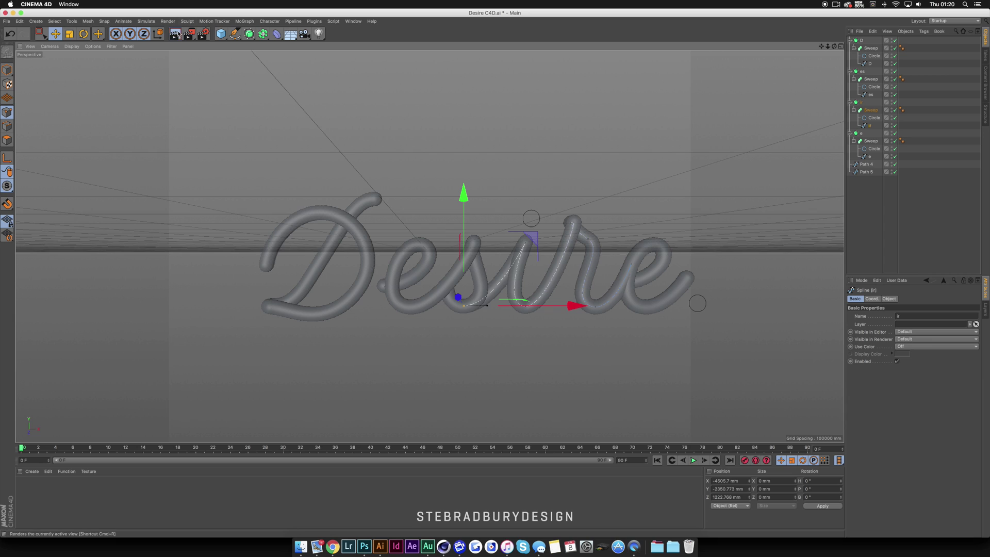
pyautogui.click(175, 34)
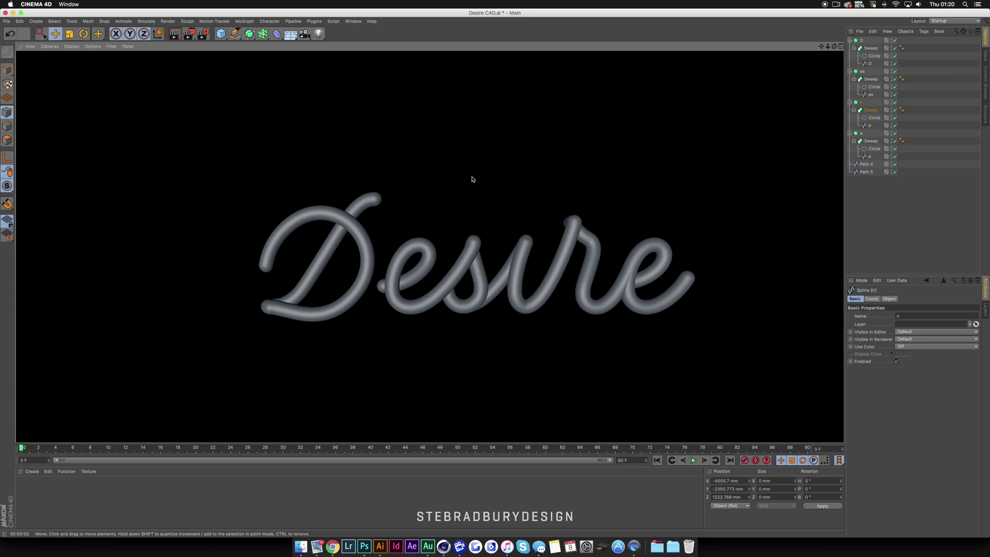
pyautogui.click(484, 216)
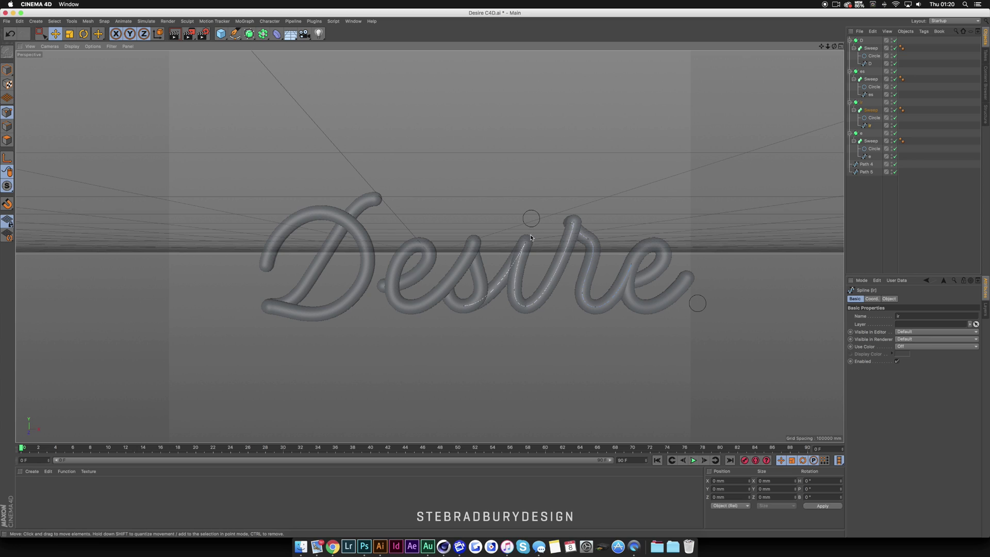
# Add a Sphere primitive and move it beside the circle outline that marks the dot of the i
pyautogui.click(225, 41)
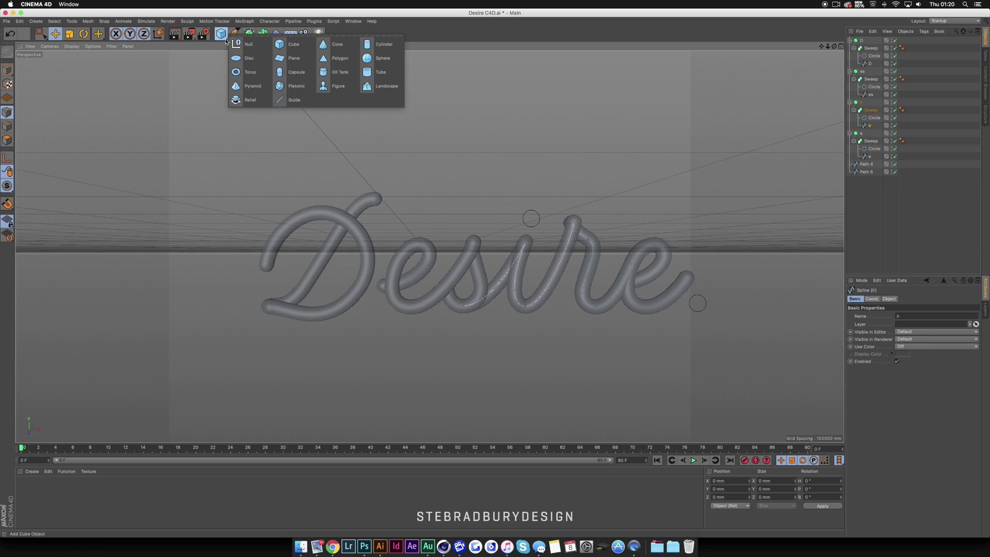
pyautogui.click(381, 57)
pyautogui.scroll(-4, 411, 105)
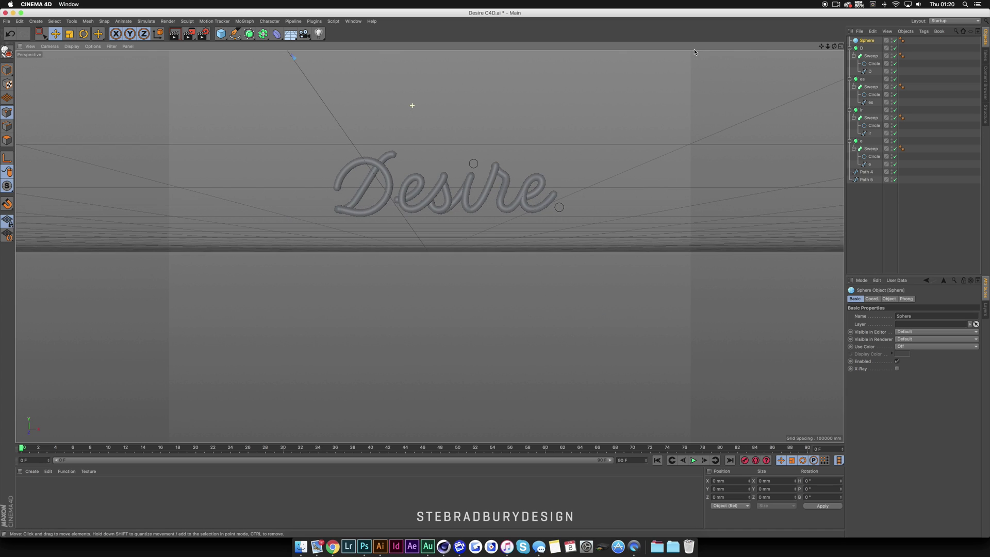
pyautogui.keyDown('alt'); pyautogui.moveTo(429, 211); pyautogui.dragTo(428, 331, button='middle'); pyautogui.keyUp('alt')
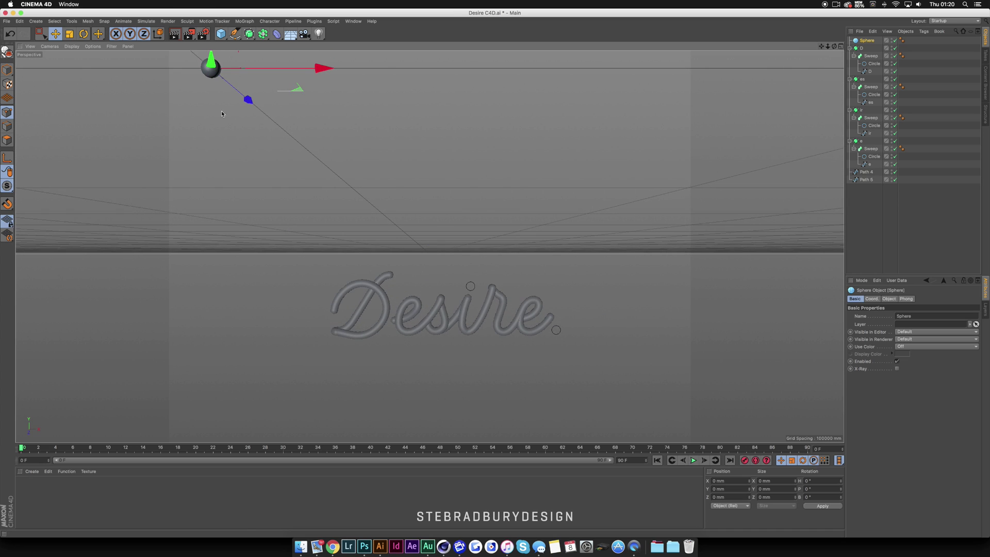
pyautogui.moveTo(211, 61); pyautogui.dragTo(591, 278)
pyautogui.scroll(5, 507, 316)
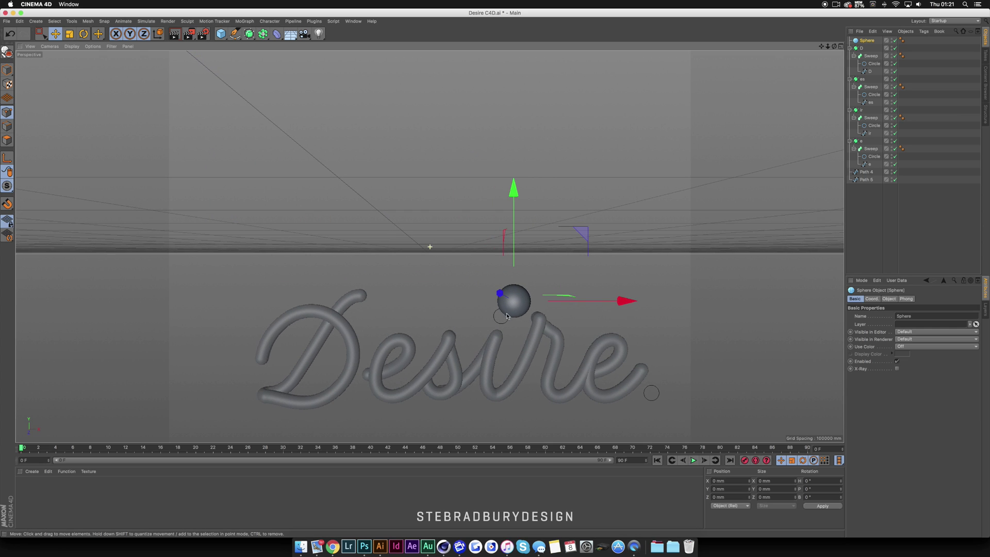
pyautogui.scroll(5, 506, 316)
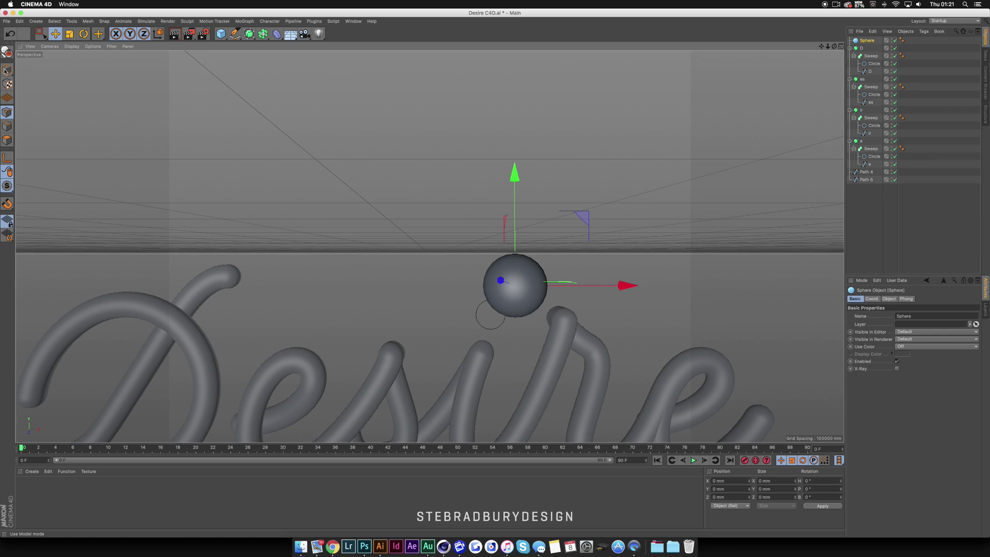
# Shrink the sphere to about 863 mm across and position it over the i's dot outline
pyautogui.click(7, 70)
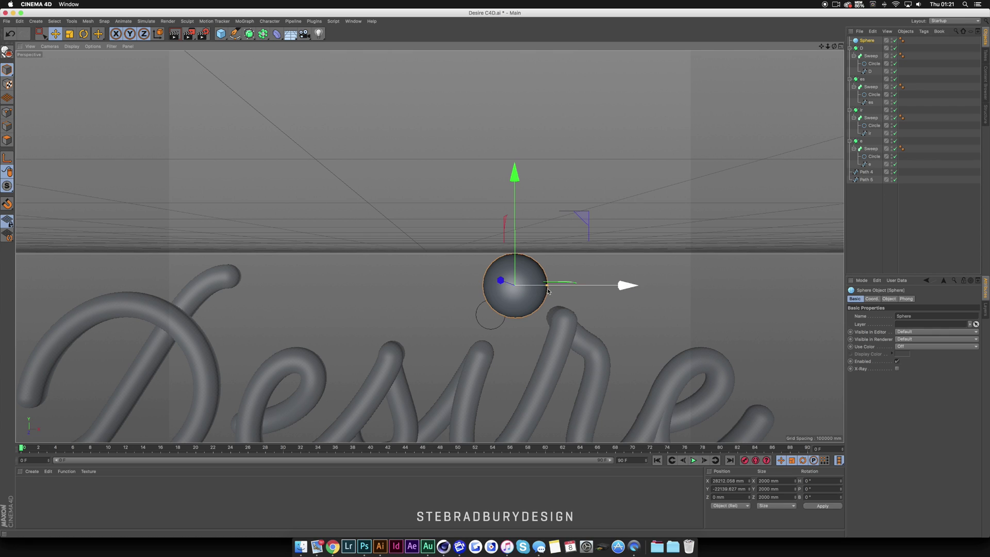
pyautogui.moveTo(548, 288); pyautogui.dragTo(529, 288)
pyautogui.moveTo(515, 178); pyautogui.dragTo(514, 207)
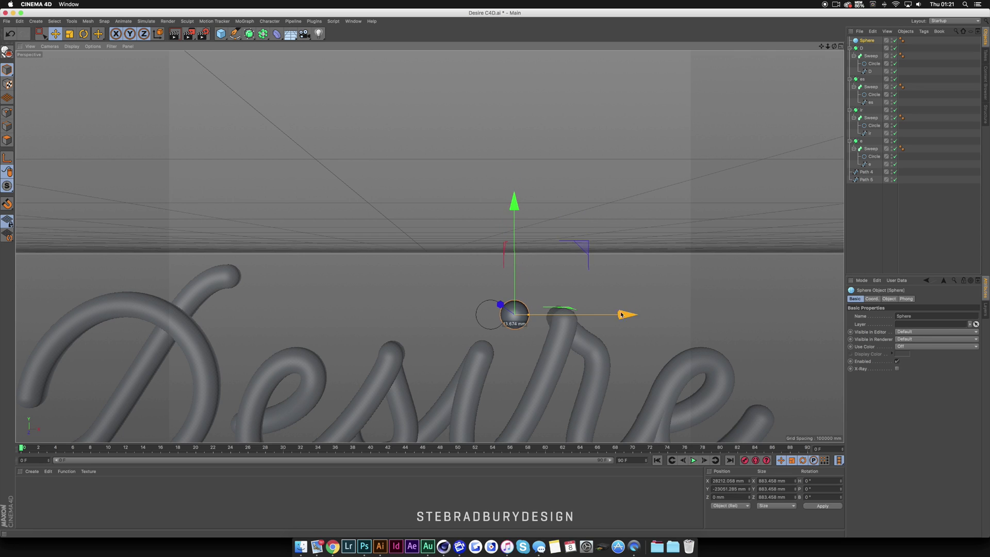
pyautogui.moveTo(622, 314); pyautogui.dragTo(600, 313)
pyautogui.scroll(-3, 643, 213)
pyautogui.scroll(2, 643, 213)
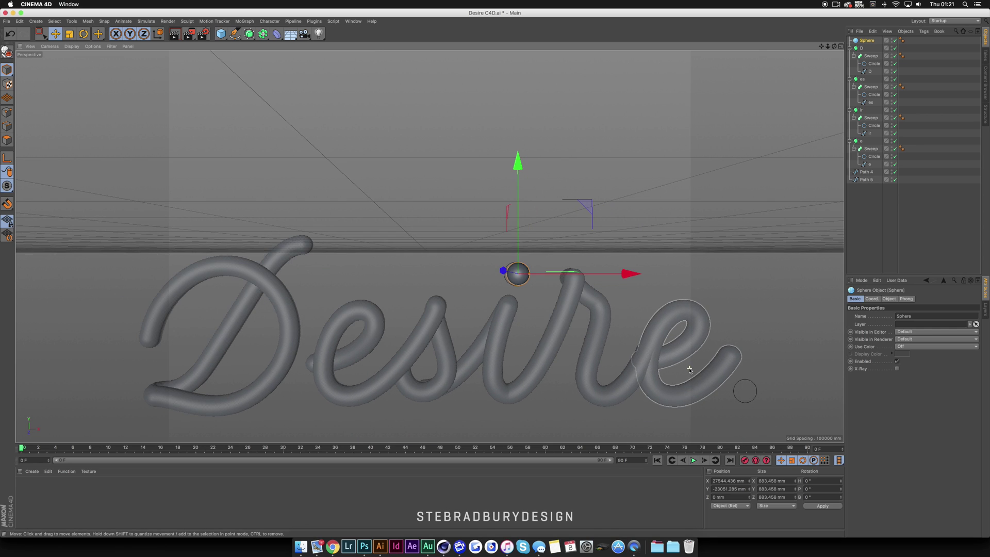
# Duplicate the dot sphere and move the copy onto the full-stop circle after the final e
pyautogui.hotkey('ctrl', 'c')
pyautogui.hotkey('ctrl', 'v')
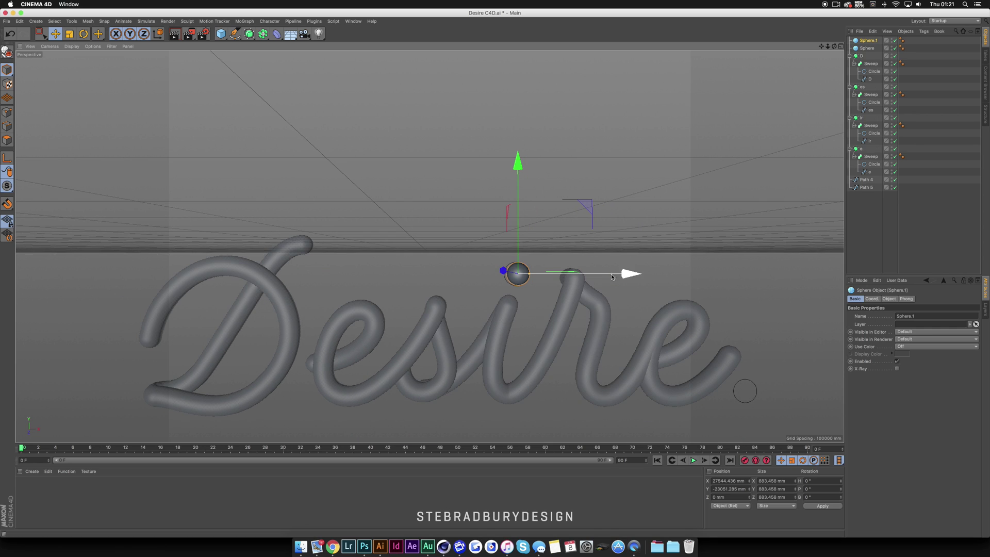
pyautogui.moveTo(630, 274); pyautogui.dragTo(862, 275)
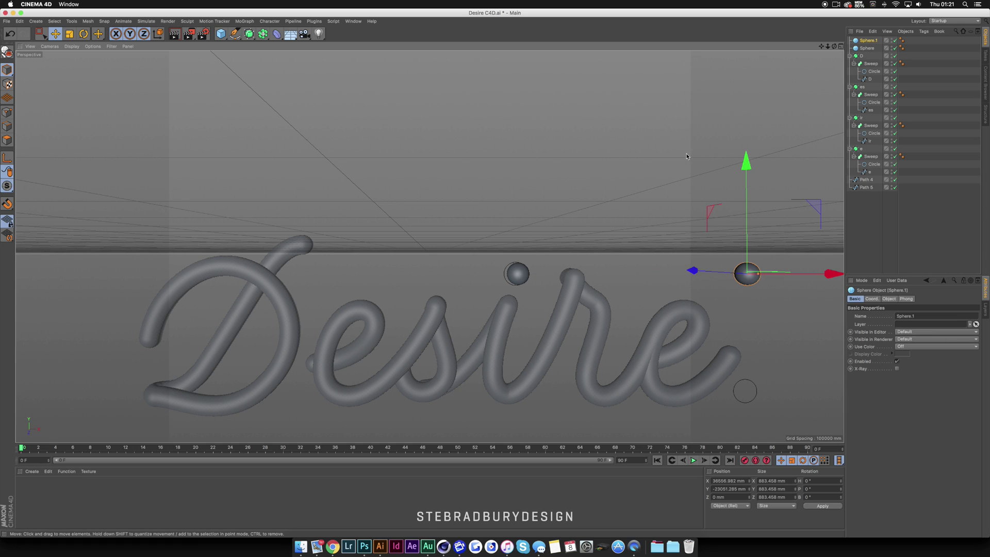
pyautogui.moveTo(754, 168); pyautogui.dragTo(757, 285)
pyautogui.moveTo(832, 391); pyautogui.dragTo(829, 392)
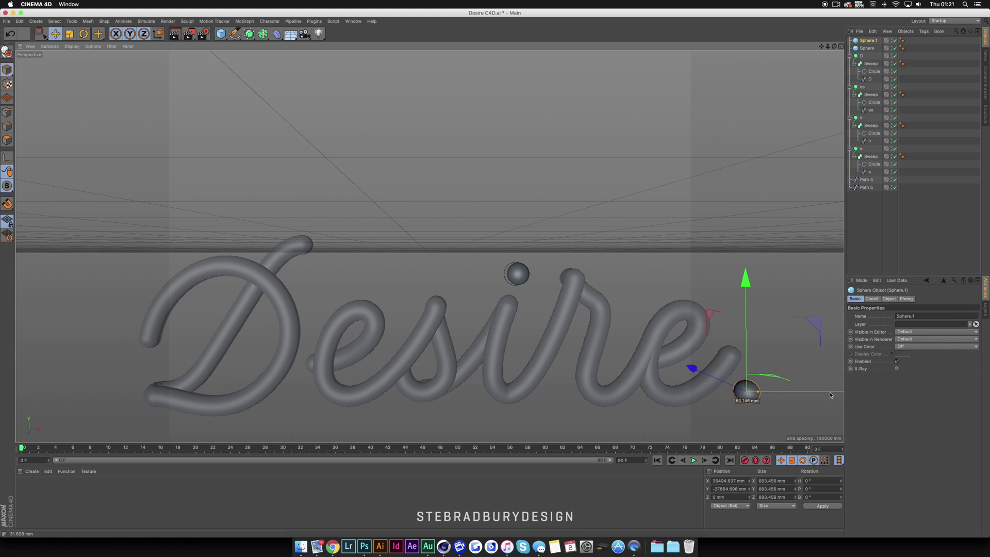
# Delete the leftover circle splines Path 4 and Path 5
pyautogui.click(866, 182)
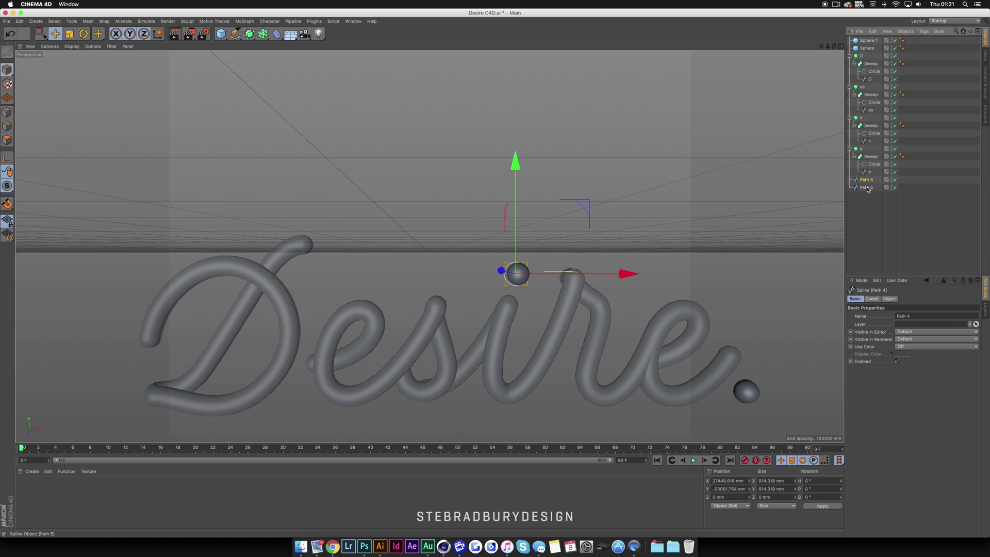
pyautogui.keyDown('shift'); pyautogui.click(867, 188); pyautogui.keyUp('shift')
pyautogui.press('Delete')
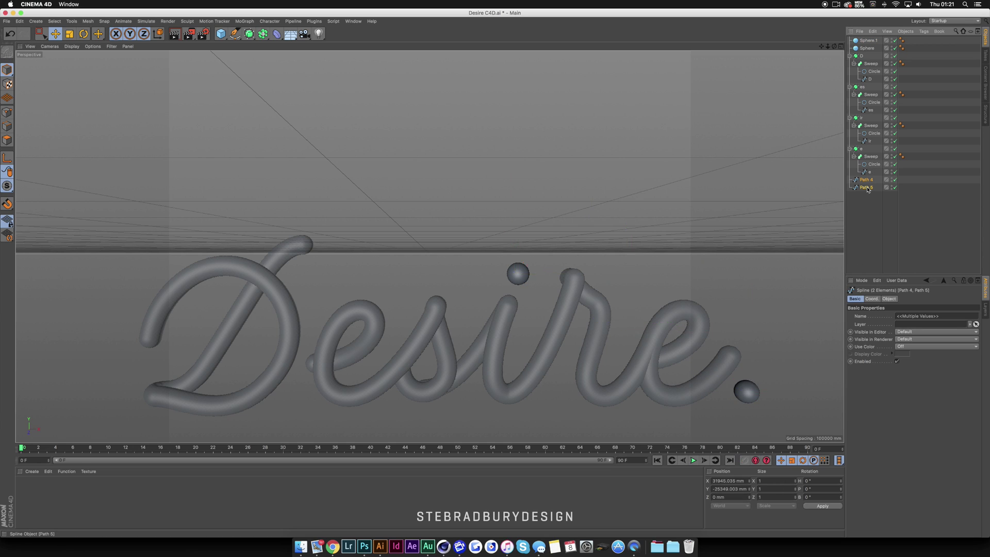
# Turn off X-Ray on the subdivision surfaces of all four letter groups, from the final e to the D
pyautogui.click(863, 150)
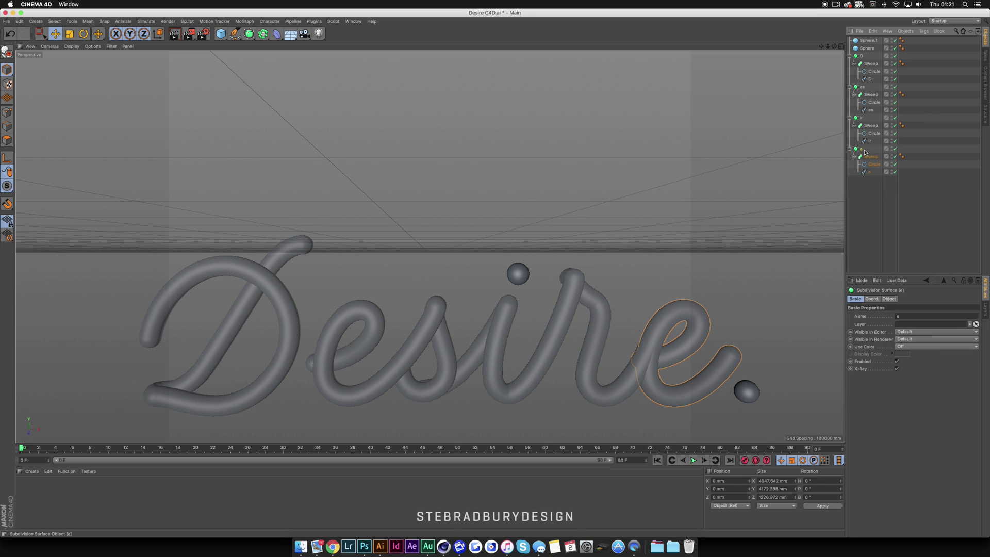
pyautogui.click(897, 369)
pyautogui.click(861, 118)
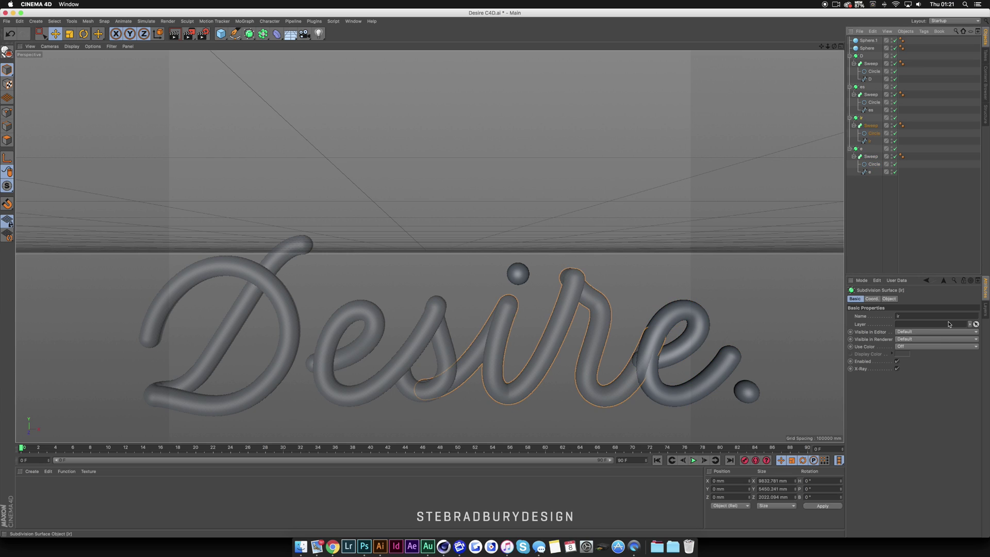
pyautogui.click(897, 369)
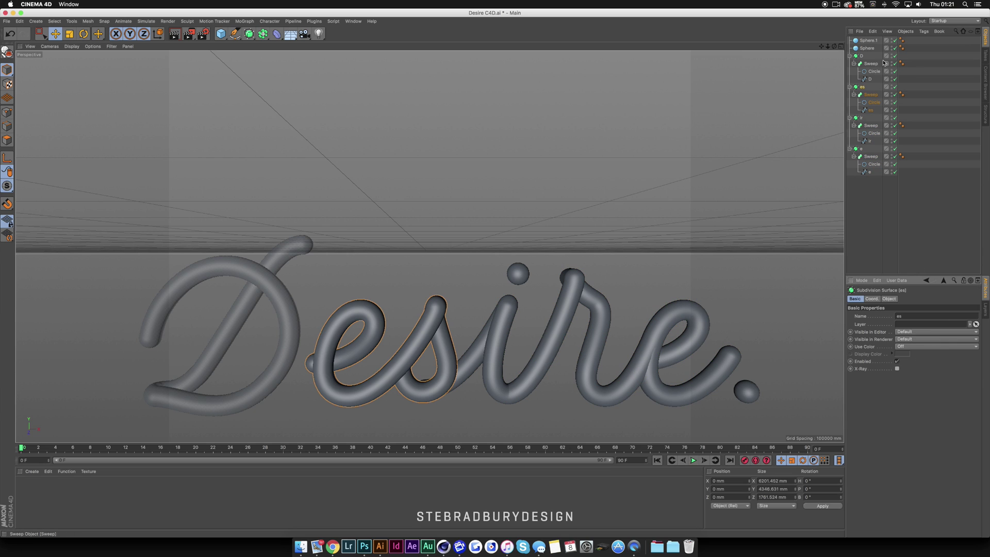
pyautogui.click(861, 56)
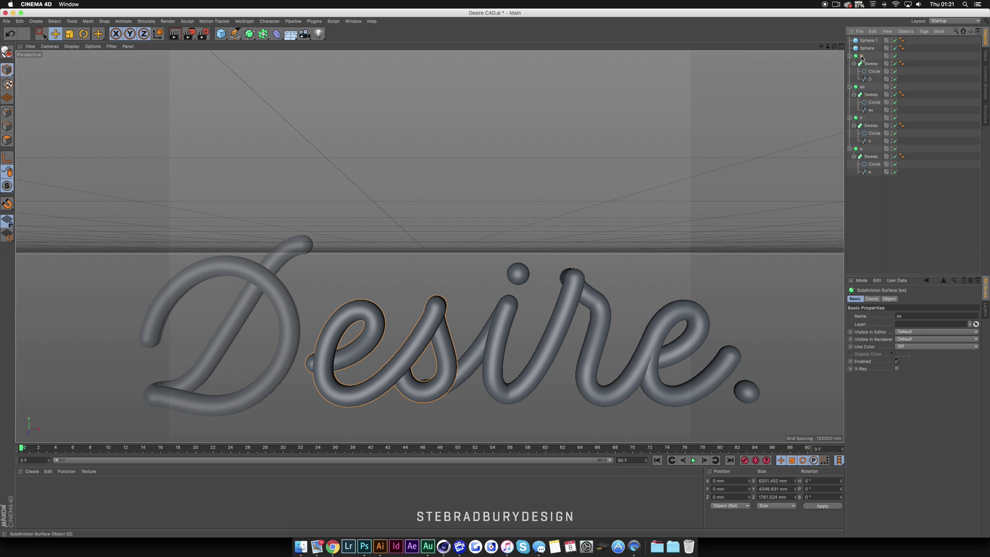
pyautogui.click(897, 369)
# Load the saved Floor, Gold, left, right and Sky materials into the scene's materials
pyautogui.scroll(-3, 618, 266)
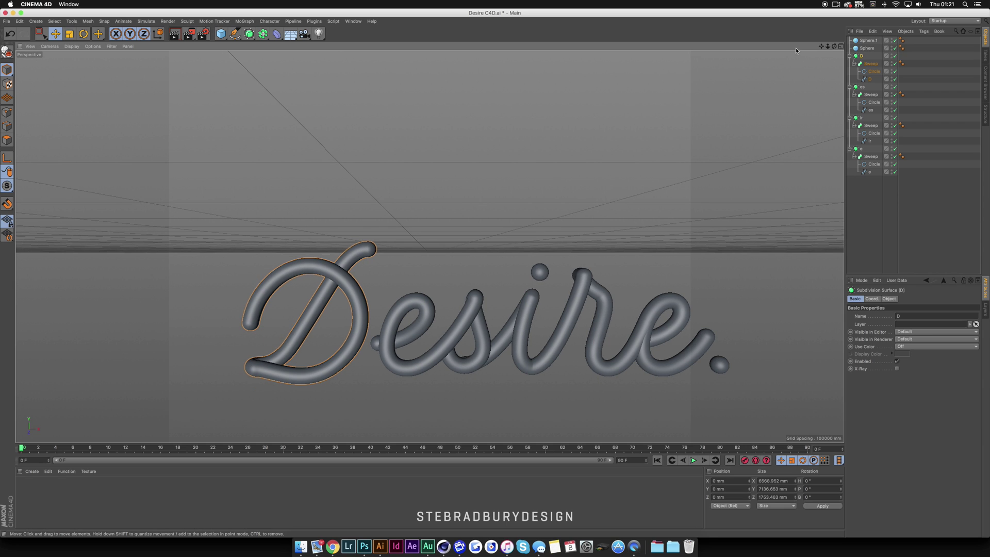
pyautogui.moveTo(821, 46); pyautogui.dragTo(776, 0)
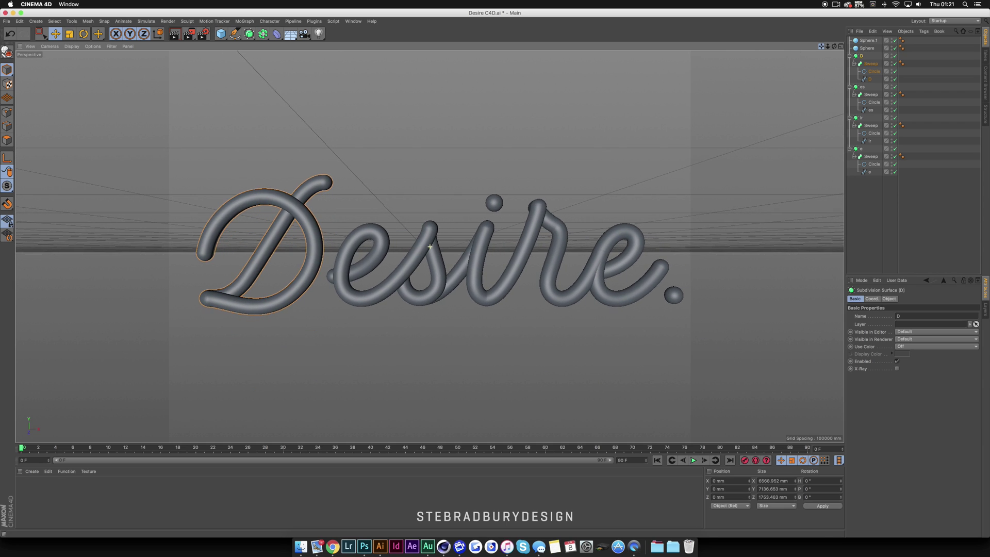
pyautogui.moveTo(430, 247); pyautogui.dragTo(429, 247)
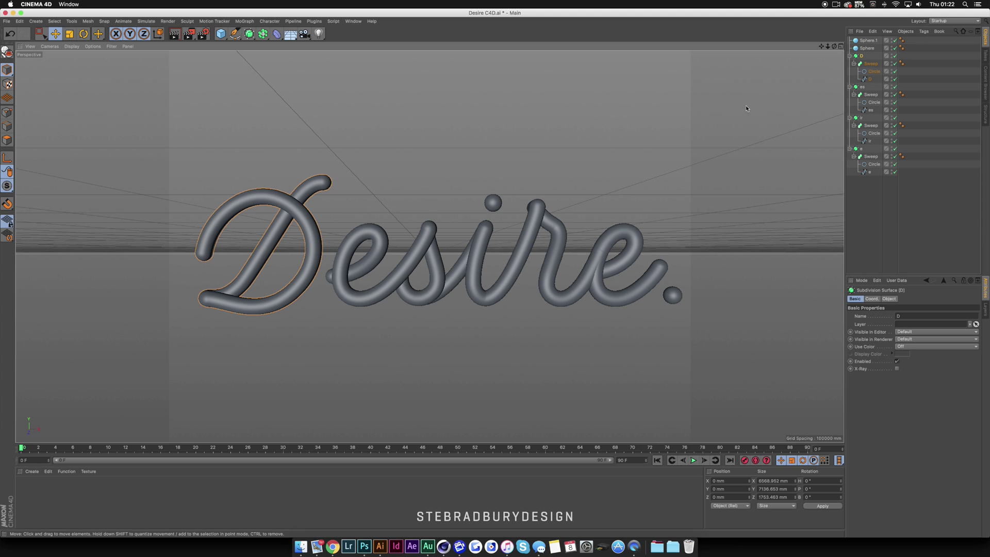
pyautogui.click(986, 74)
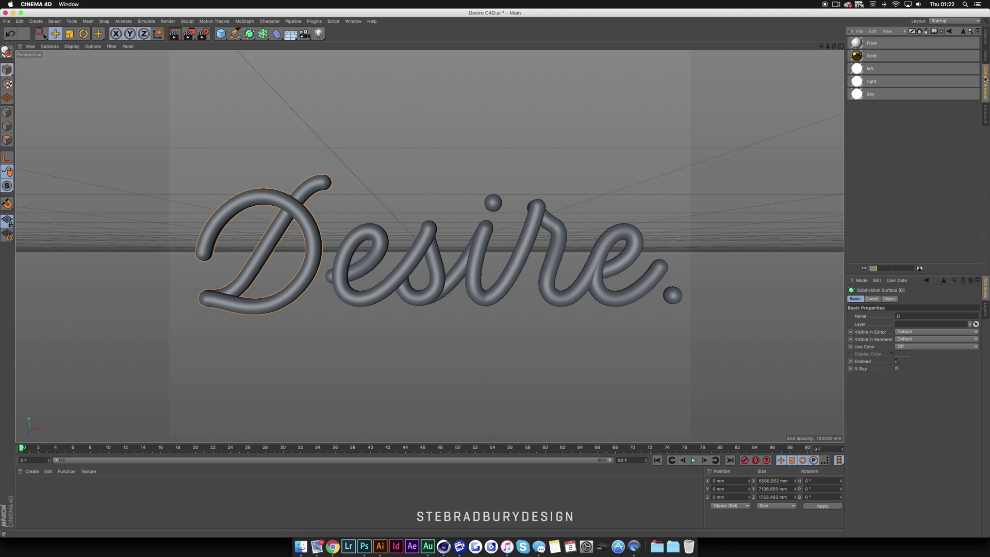
pyautogui.moveTo(878, 114); pyautogui.dragTo(875, 44)
pyautogui.moveTo(887, 131); pyautogui.dragTo(876, 44)
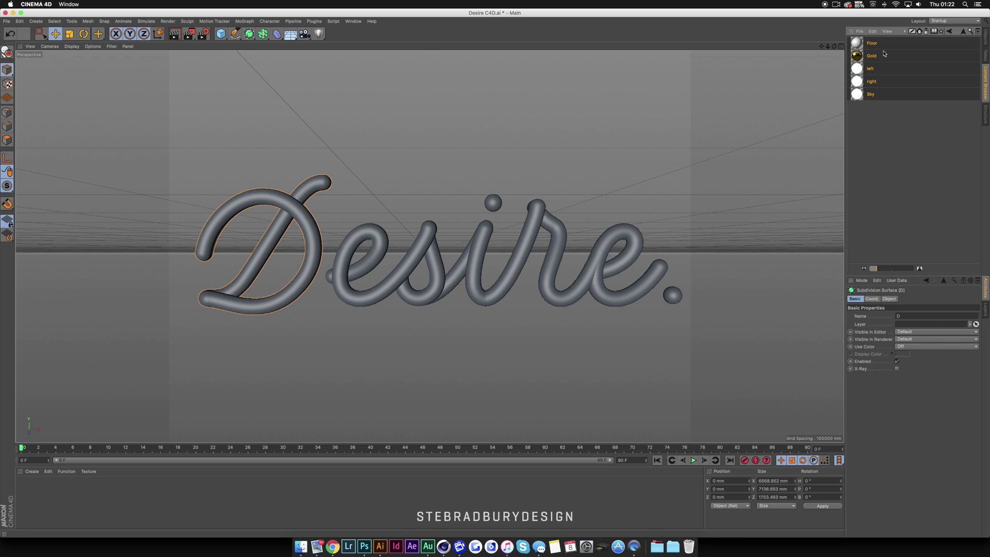
pyautogui.rightClick(882, 51)
pyautogui.click(888, 67)
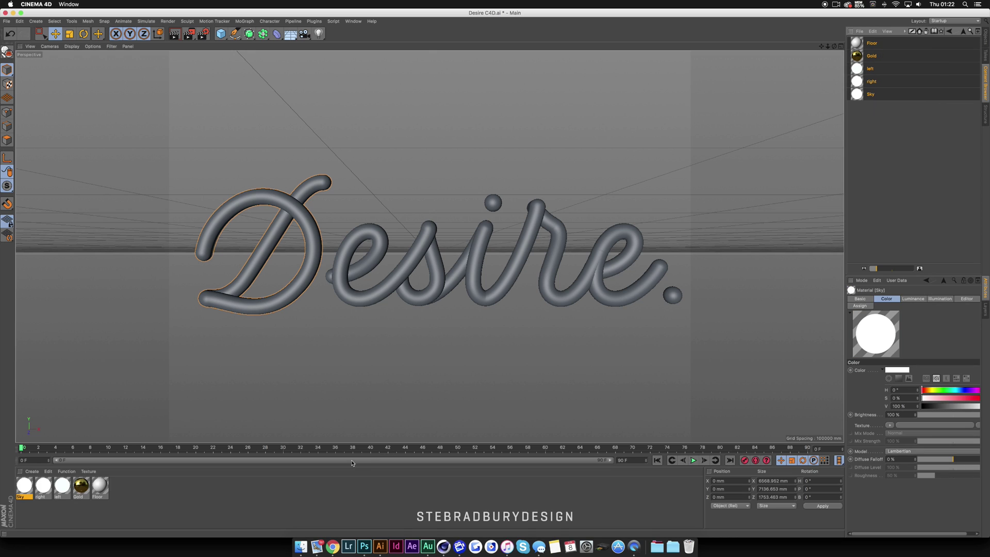
pyautogui.click(457, 360)
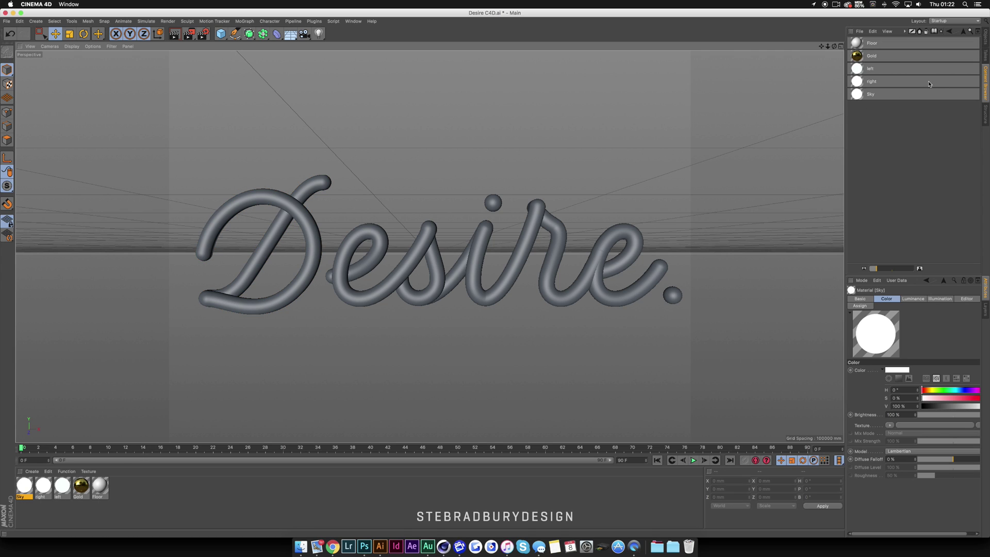
# Add a Floor object and a Sky object to the scene around the lettering
pyautogui.click(986, 39)
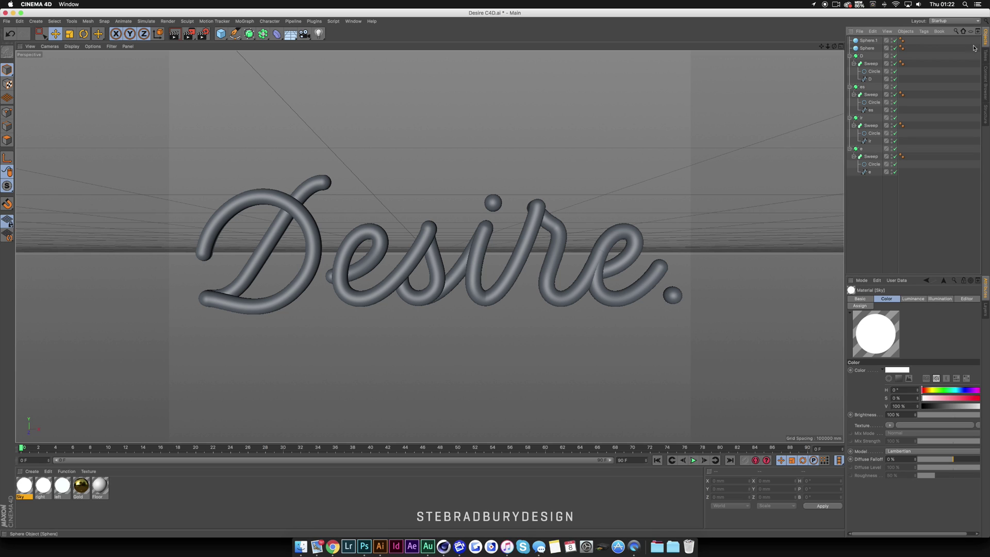
pyautogui.scroll(-1, 552, 239)
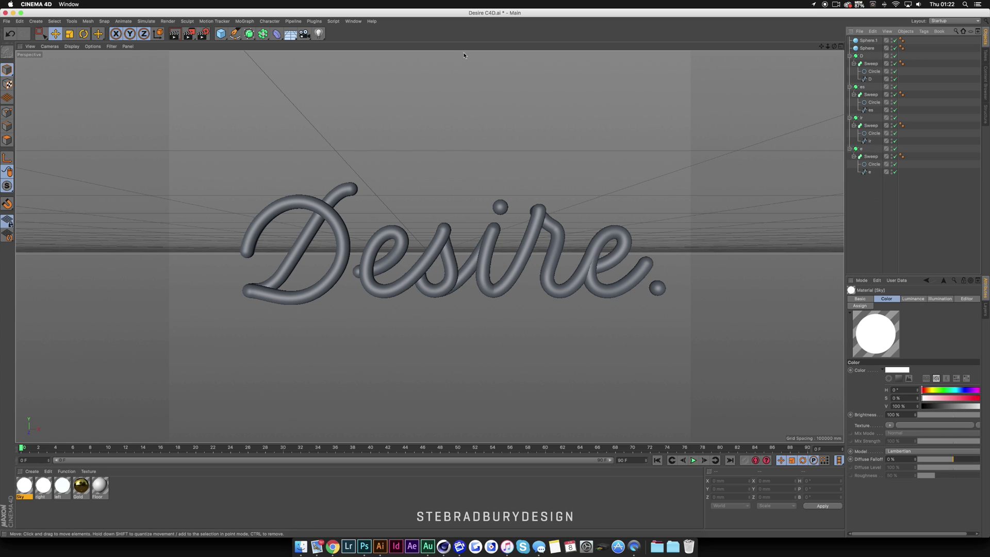
pyautogui.click(291, 36)
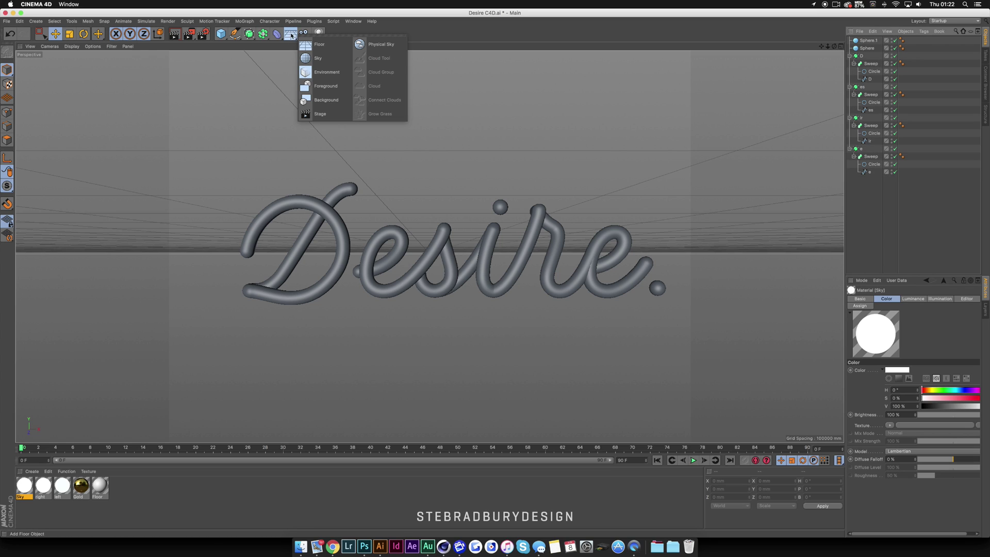
pyautogui.click(307, 45)
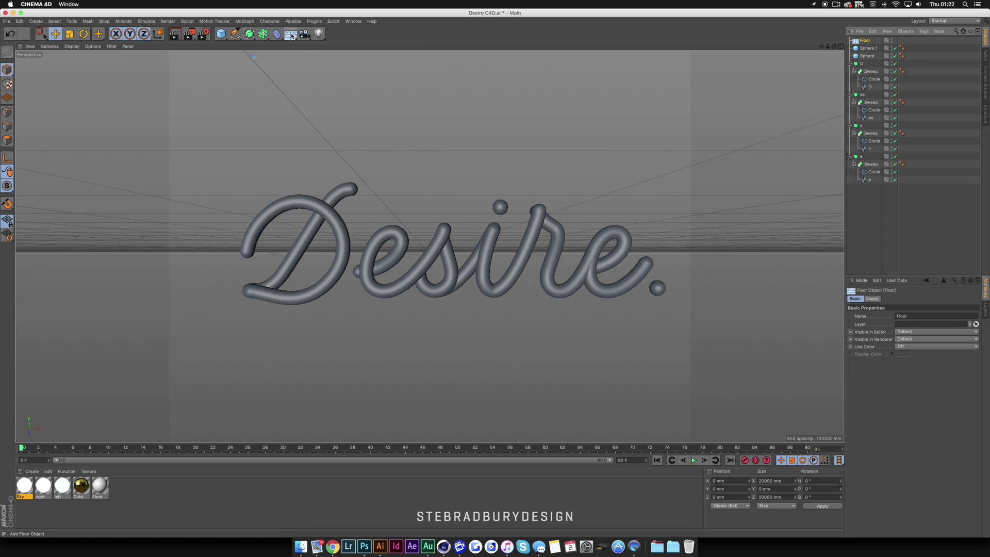
pyautogui.click(292, 36)
pyautogui.click(312, 59)
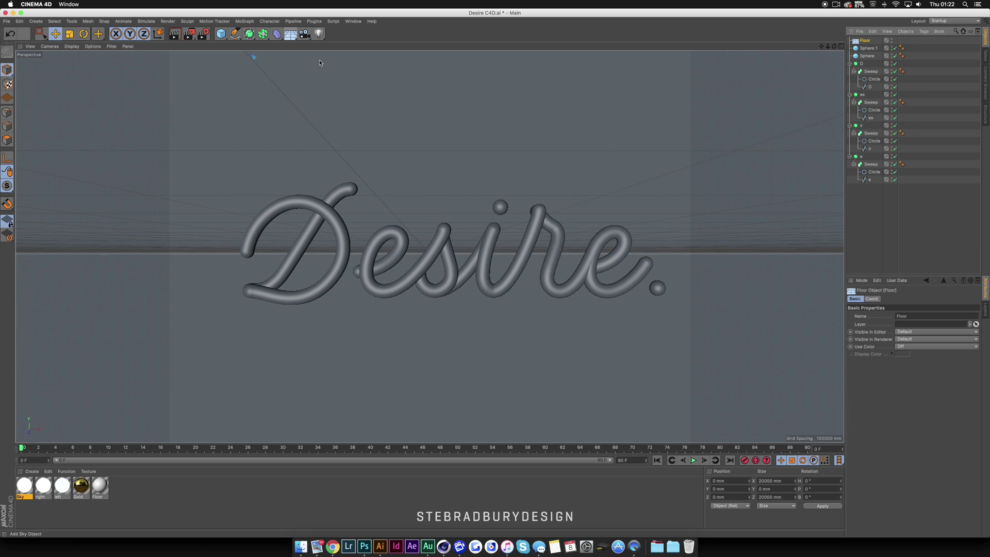
pyautogui.scroll(-5, 572, 150)
pyautogui.scroll(4, 572, 150)
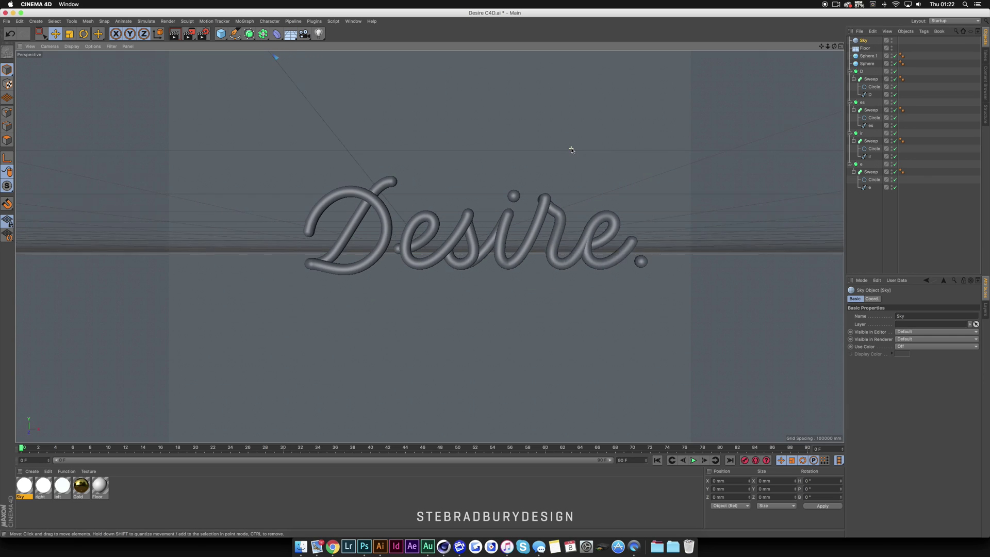
pyautogui.scroll(1, 592, 160)
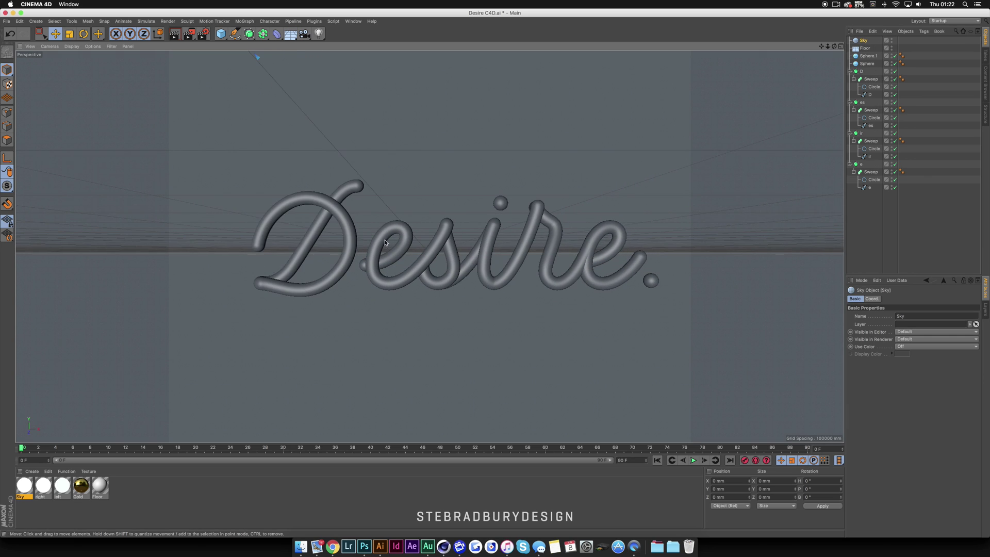
# Move all the lettering groups and both spheres up along Y so the whole word sits above the floor level
pyautogui.moveTo(870, 199); pyautogui.dragTo(863, 55)
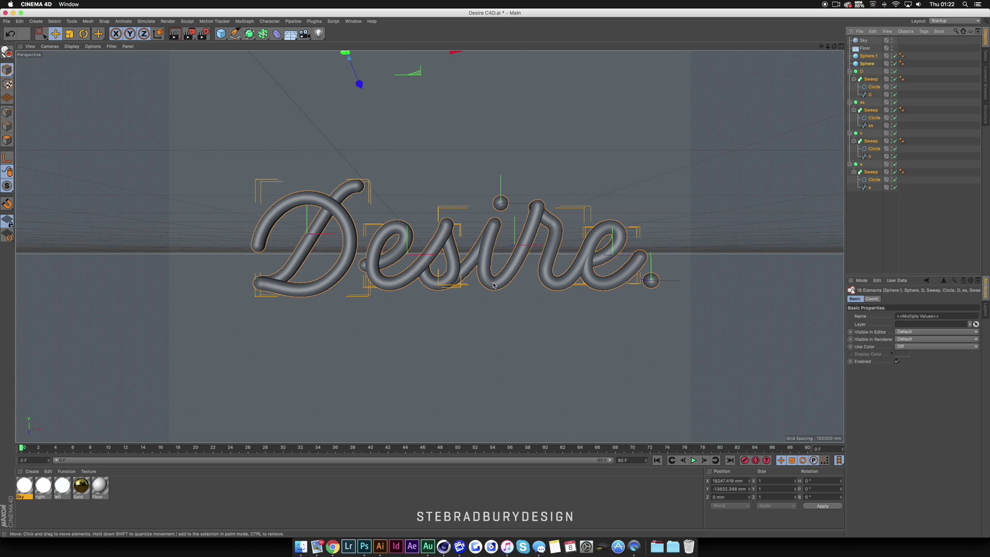
pyautogui.scroll(-1, 492, 283)
pyautogui.click(8, 70)
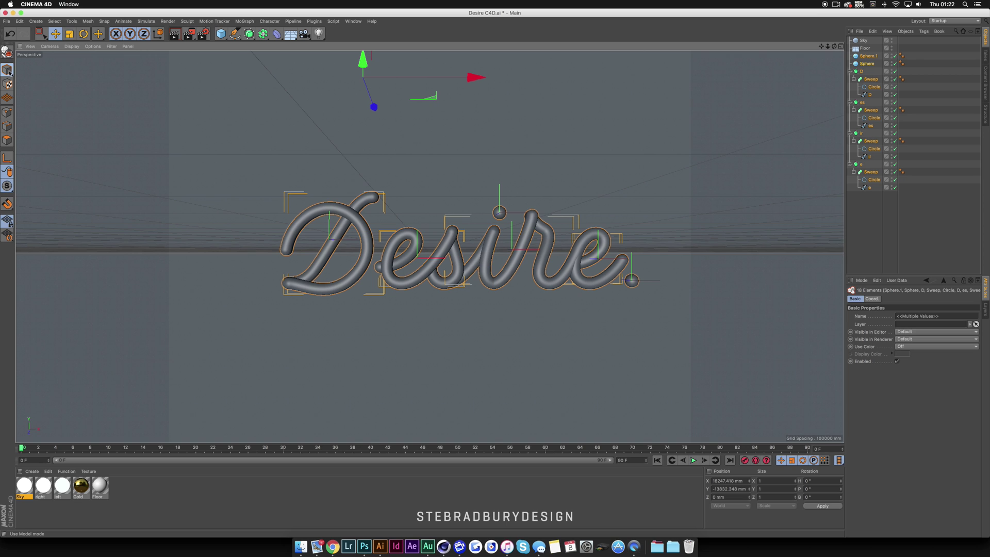
pyautogui.scroll(-2, 296, 117)
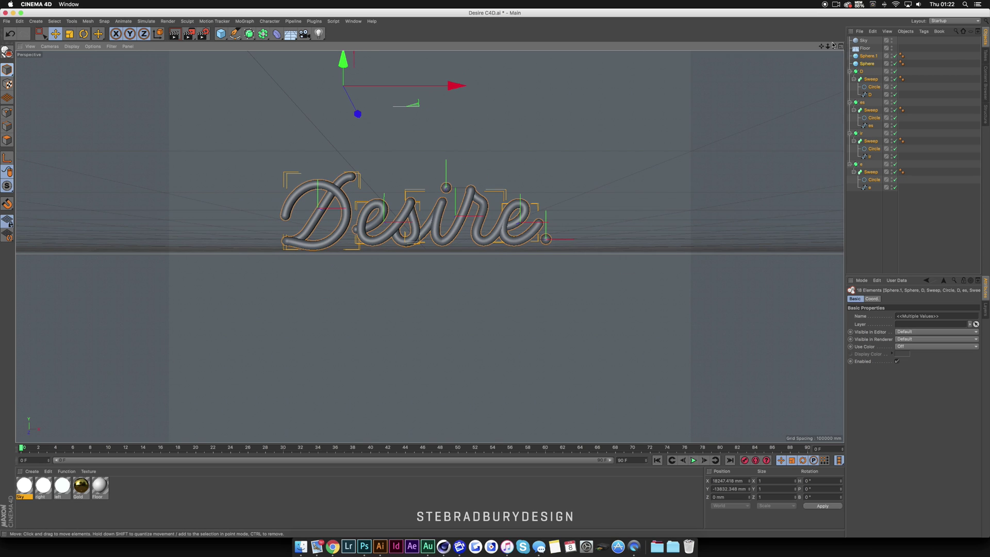
pyautogui.moveTo(821, 46); pyautogui.dragTo(839, 196)
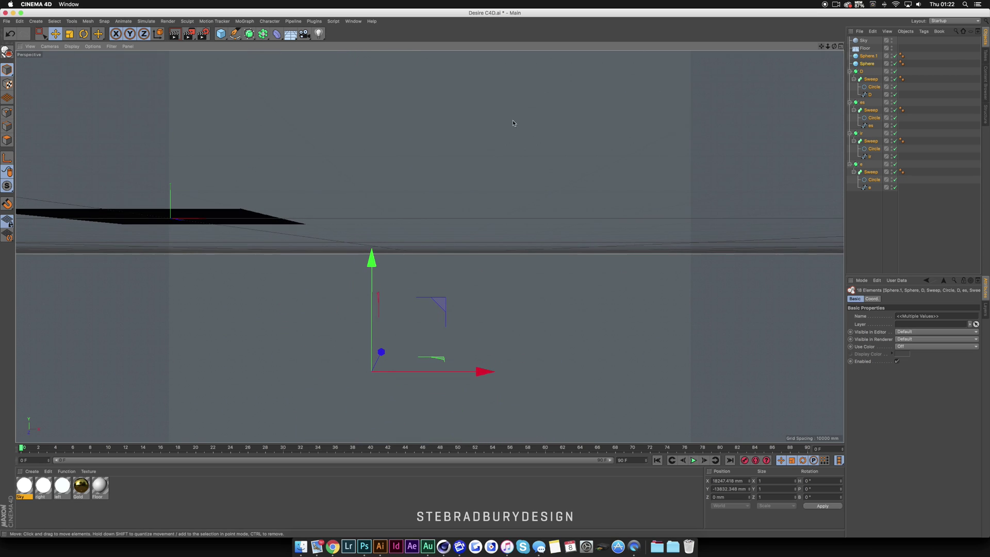
pyautogui.moveTo(371, 255); pyautogui.dragTo(372, 28)
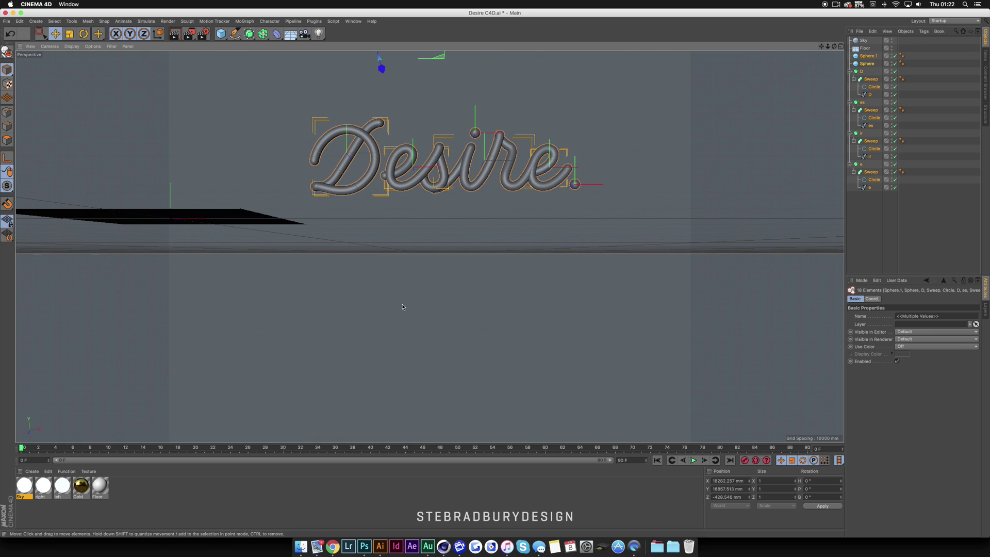
# Move the floor plane along X to about 23303 mm so it lies centred beneath the lettering
pyautogui.moveTo(835, 47); pyautogui.dragTo(883, 47)
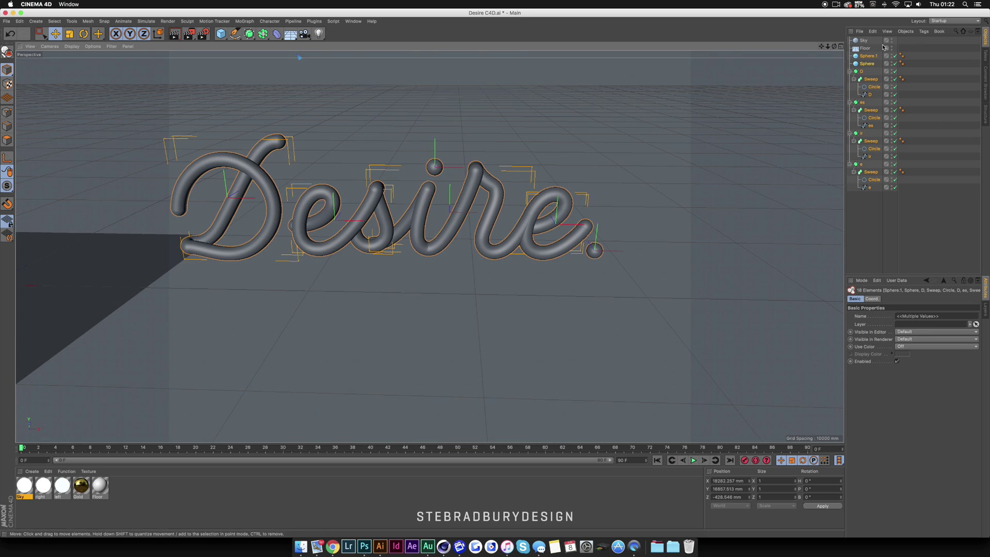
pyautogui.moveTo(821, 46); pyautogui.dragTo(853, 42)
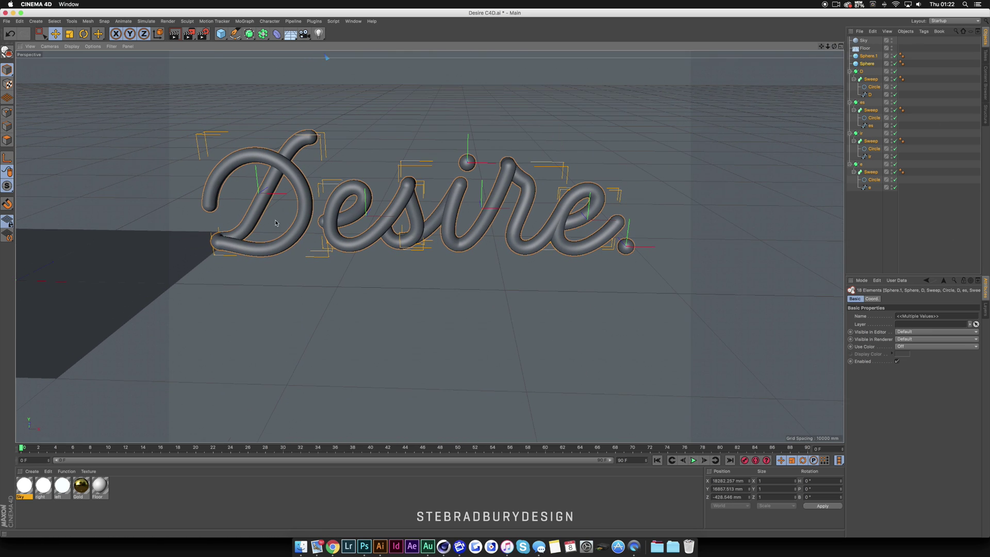
pyautogui.click(161, 258)
pyautogui.moveTo(119, 287); pyautogui.dragTo(498, 295)
pyautogui.moveTo(823, 46); pyautogui.dragTo(844, 43)
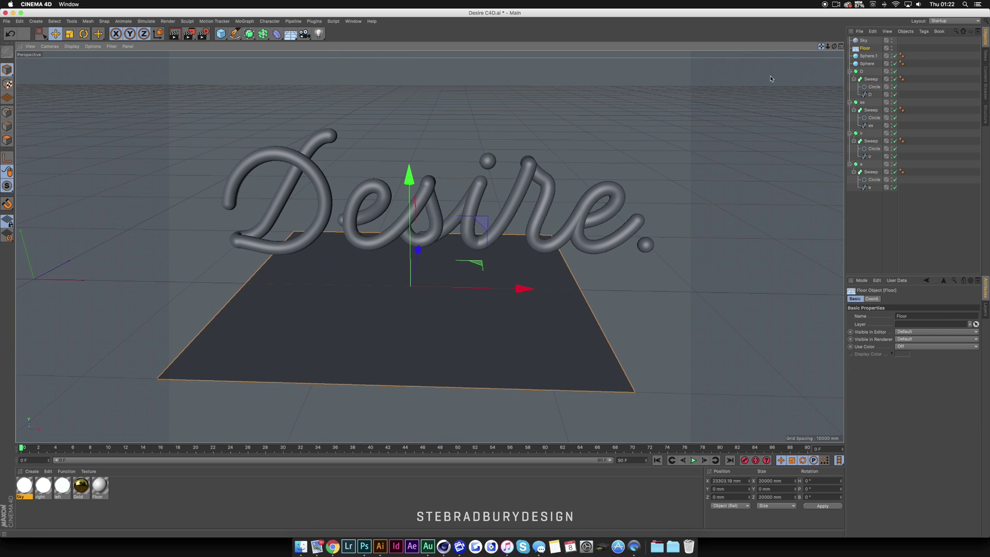
# Apply the Floor material to the Floor object and the Sky material to the Sky object, and preview the render
pyautogui.moveTo(101, 487); pyautogui.dragTo(287, 365)
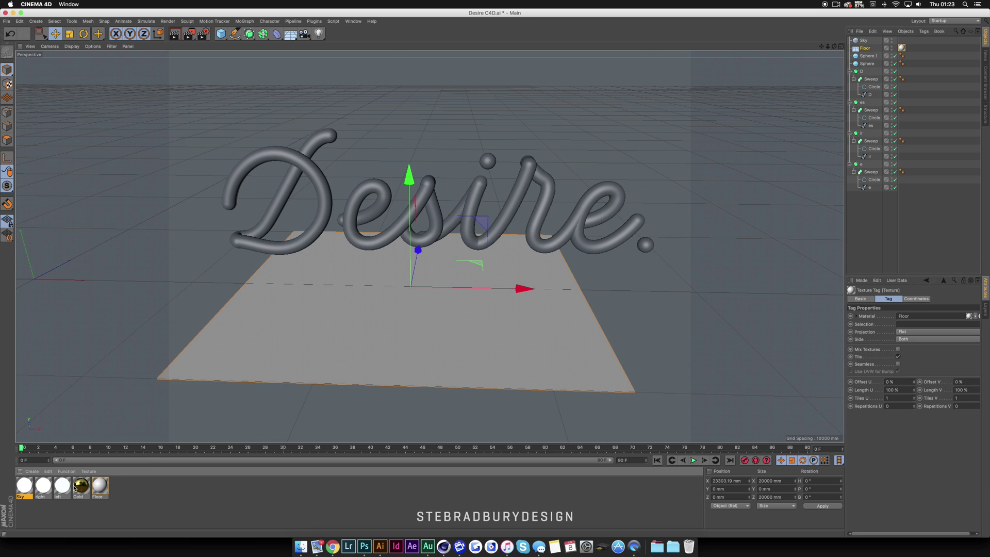
pyautogui.moveTo(28, 488); pyautogui.dragTo(865, 41)
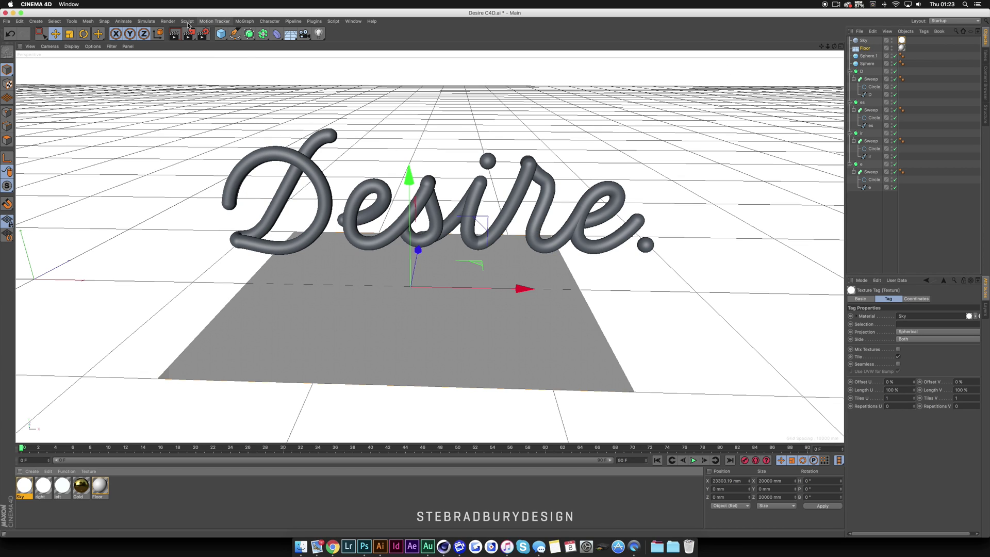
pyautogui.click(175, 34)
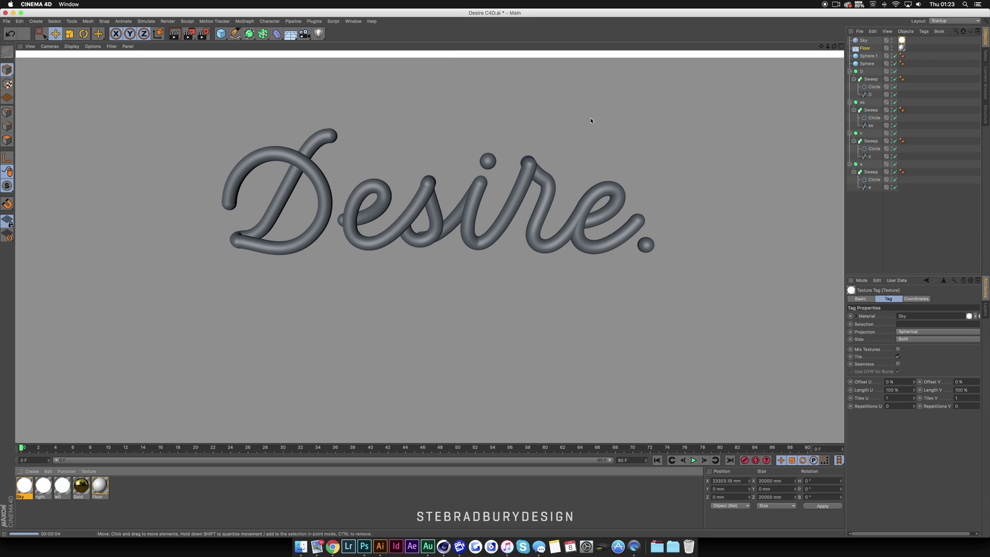
pyautogui.click(612, 115)
# Add a Compositing tag to the Sky object with Seen by Camera turned off, and copy the tag to the Floor object
pyautogui.moveTo(833, 46); pyautogui.dragTo(834, 20)
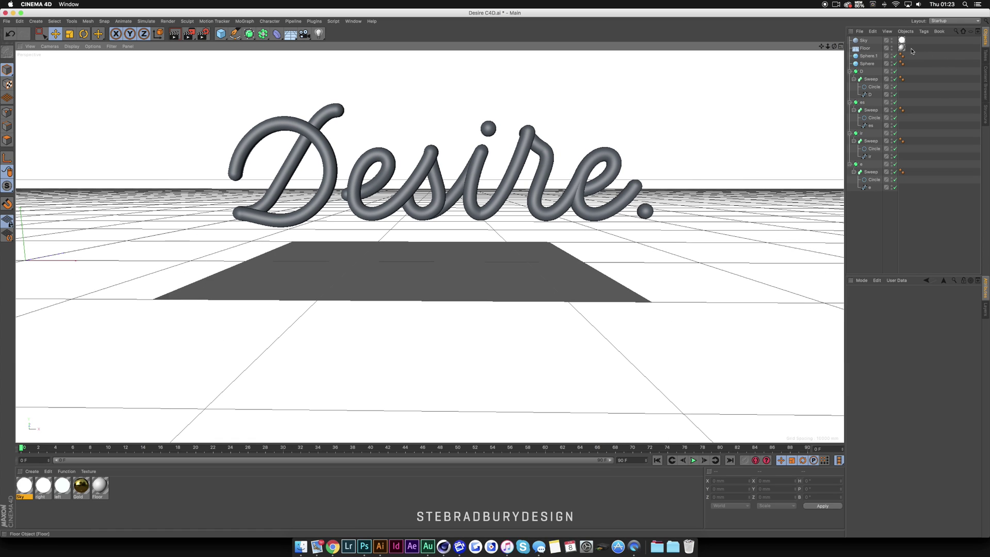
pyautogui.click(864, 41)
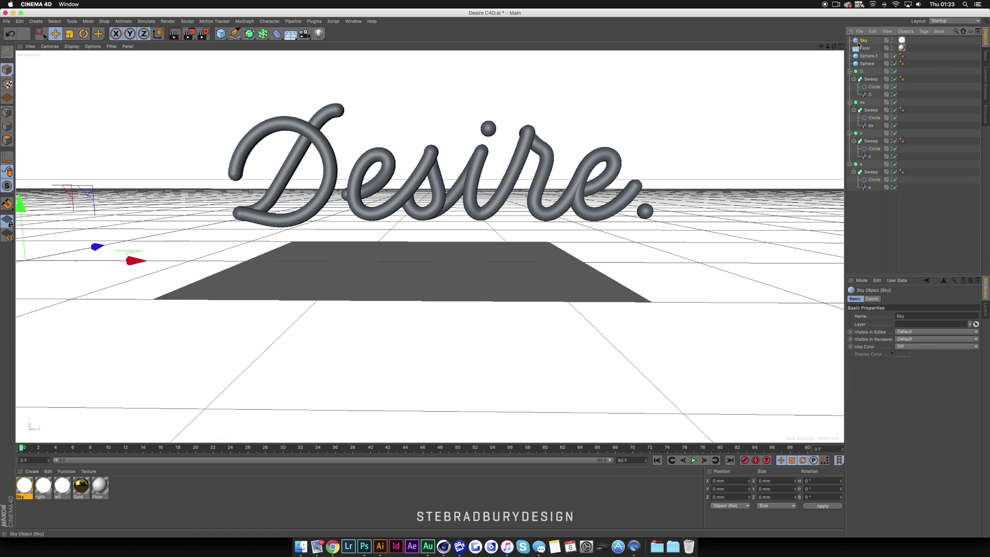
pyautogui.rightClick(865, 42)
pyautogui.moveTo(892, 48)
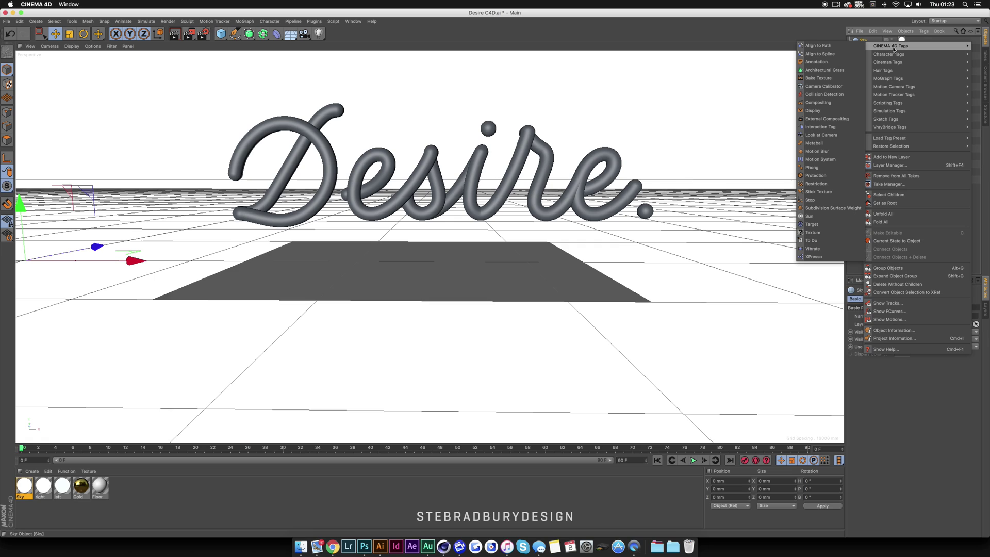
pyautogui.click(832, 105)
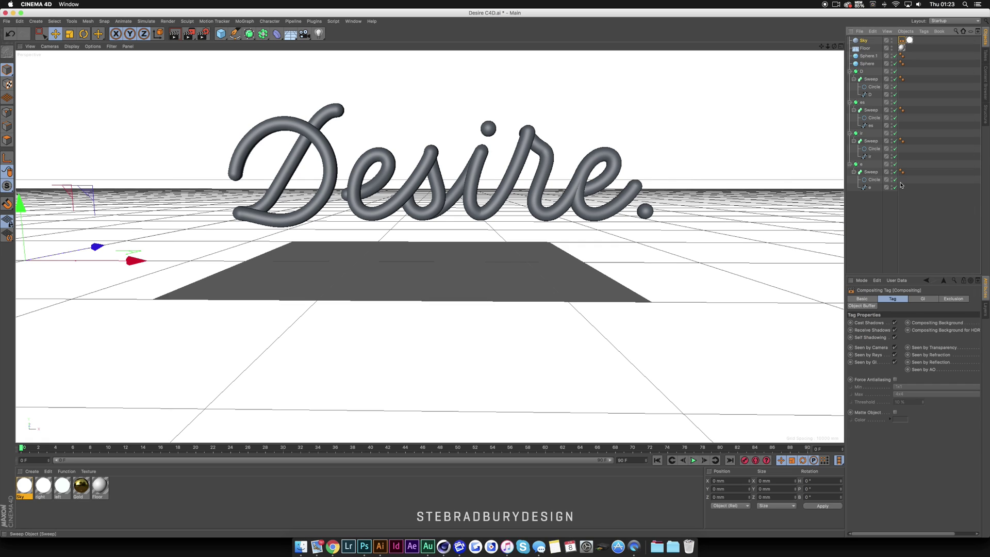
pyautogui.click(895, 348)
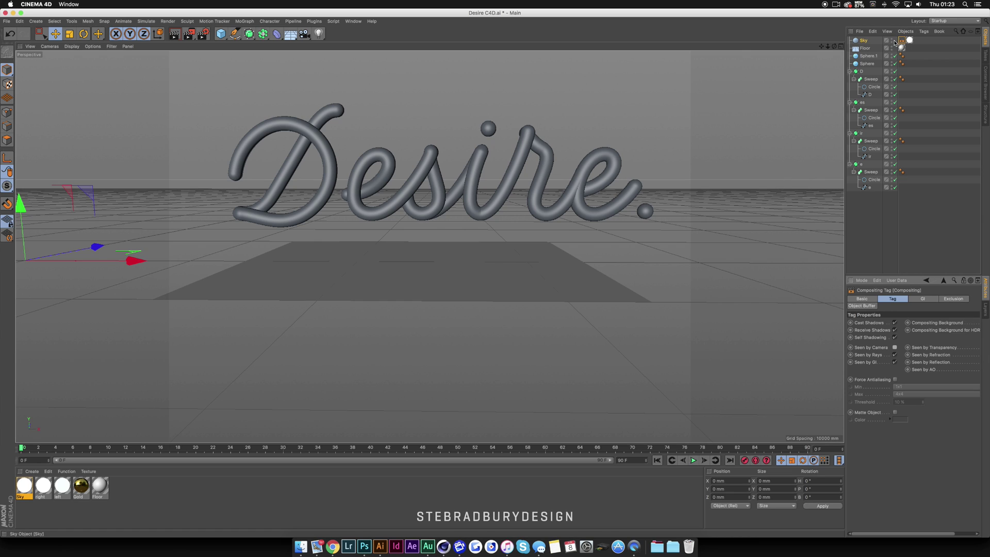
pyautogui.keyDown('ctrl'); pyautogui.moveTo(901, 40); pyautogui.dragTo(902, 48); pyautogui.keyUp('ctrl')
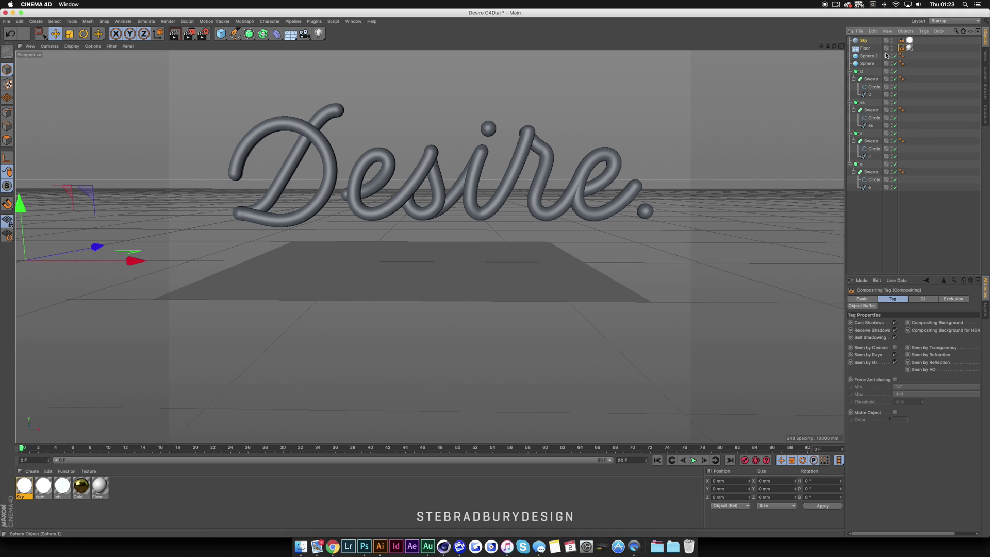
# Preview the render with the sky and floor hidden from the camera
pyautogui.click(176, 34)
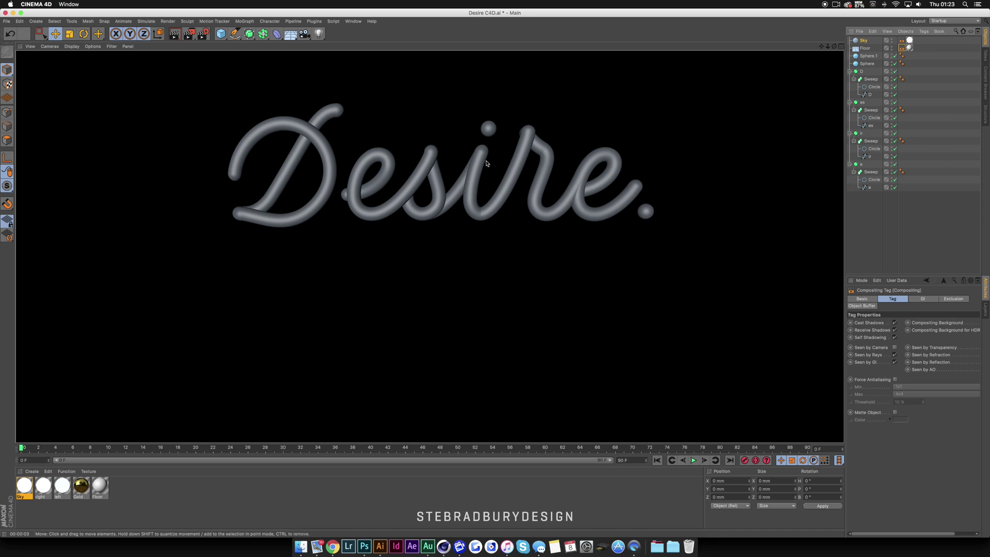
pyautogui.click(532, 254)
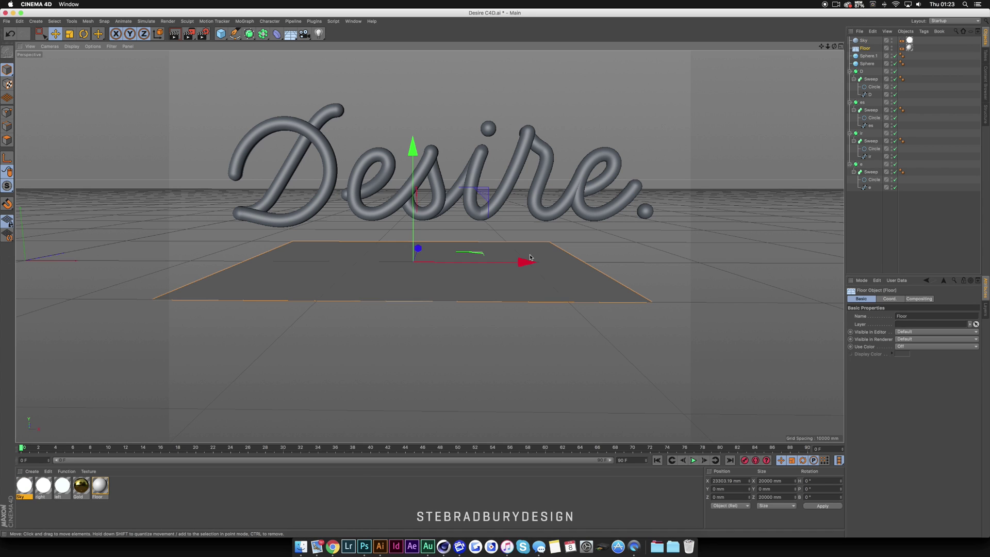
pyautogui.moveTo(823, 50); pyautogui.dragTo(370, 323)
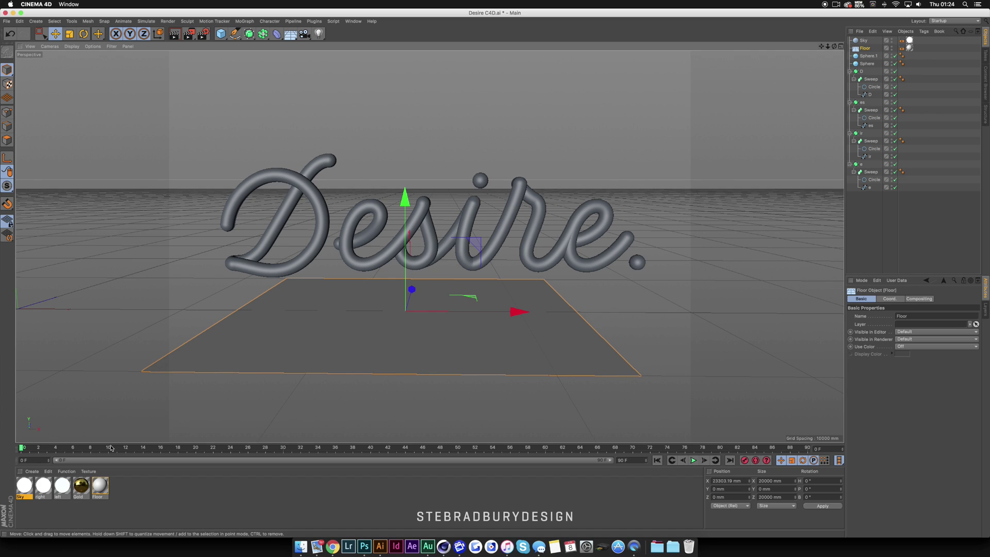
# Apply the Gold material to all four letter sweeps and both spheres
pyautogui.click(84, 488)
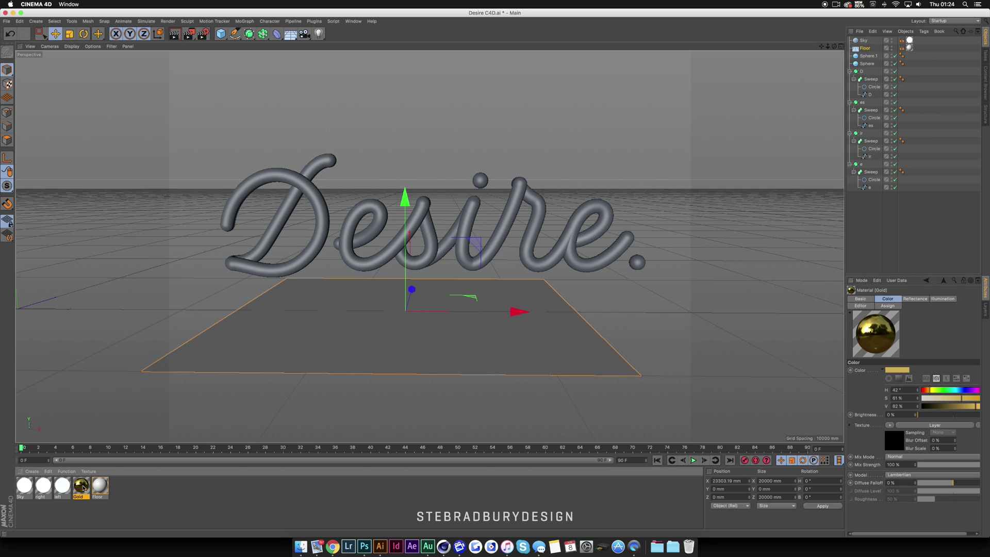
pyautogui.moveTo(84, 488); pyautogui.dragTo(243, 269)
pyautogui.moveTo(76, 489); pyautogui.dragTo(637, 262)
# Add an Area Light and place it in front of and above the lettering, at about X 24925 mm and Y 8785 mm
pyautogui.click(319, 34)
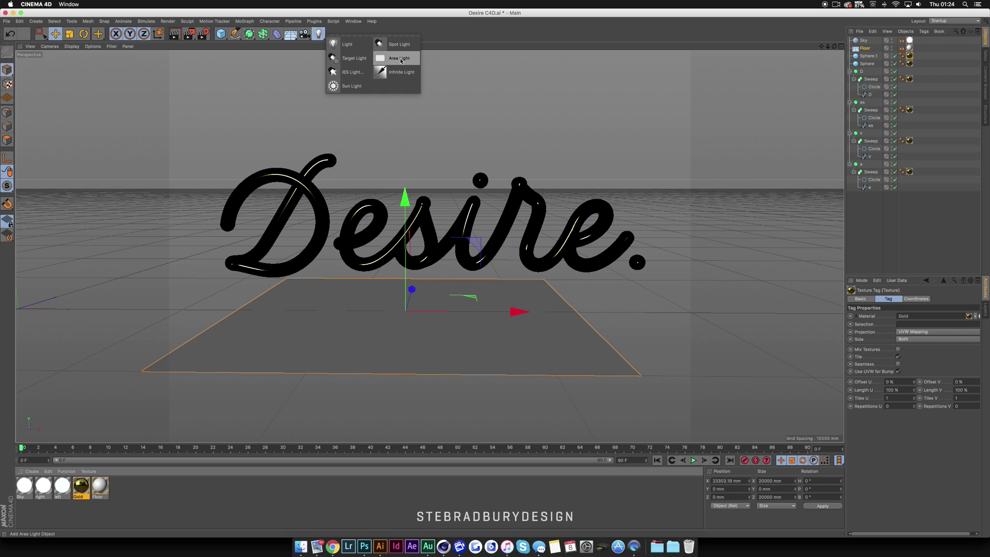
pyautogui.click(398, 59)
pyautogui.moveTo(126, 312); pyautogui.dragTo(488, 305)
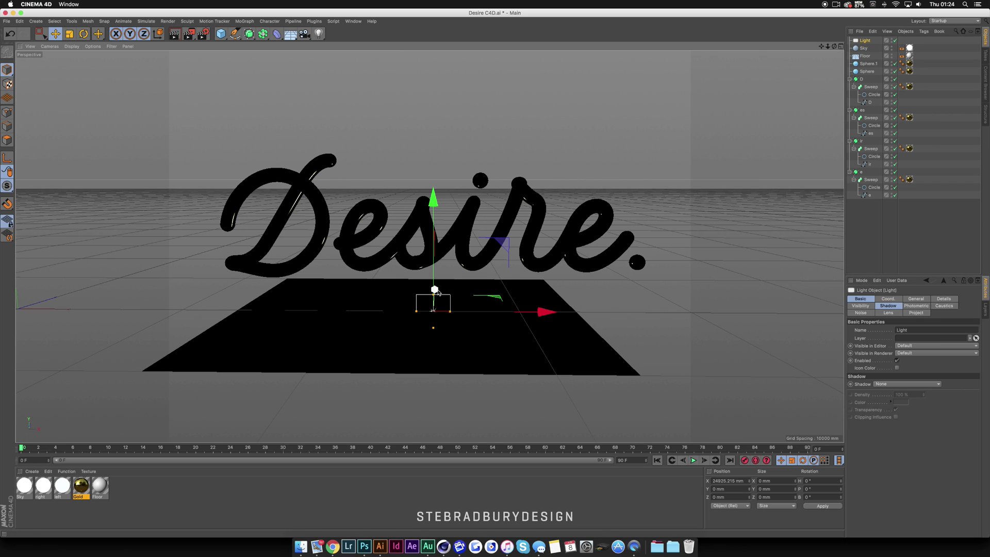
pyautogui.moveTo(434, 289); pyautogui.dragTo(437, 334)
pyautogui.moveTo(431, 247); pyautogui.dragTo(431, 37)
pyautogui.moveTo(429, 150); pyautogui.dragTo(395, 180)
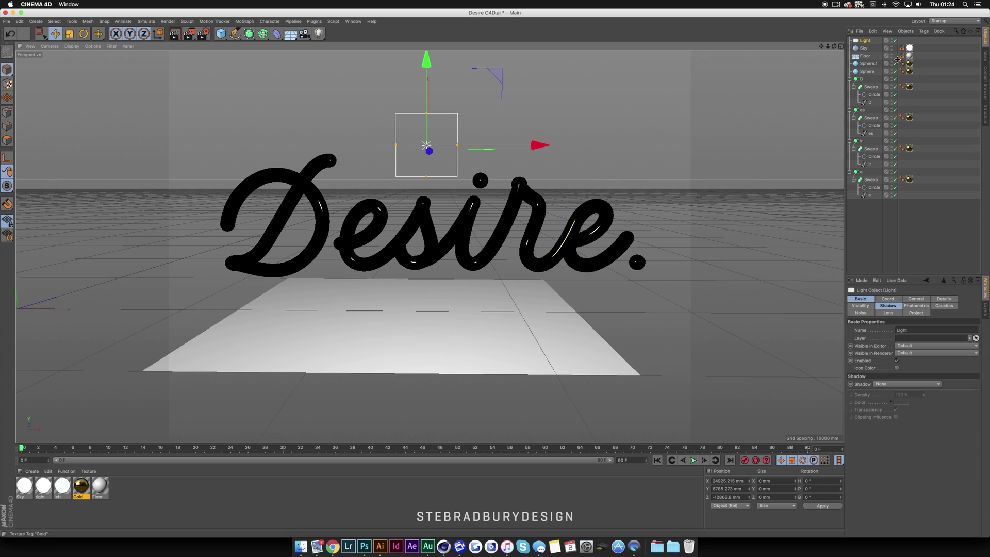
# Set the area light's shadow to Shadow Maps (Soft) with a very dark grey shadow color
pyautogui.click(889, 307)
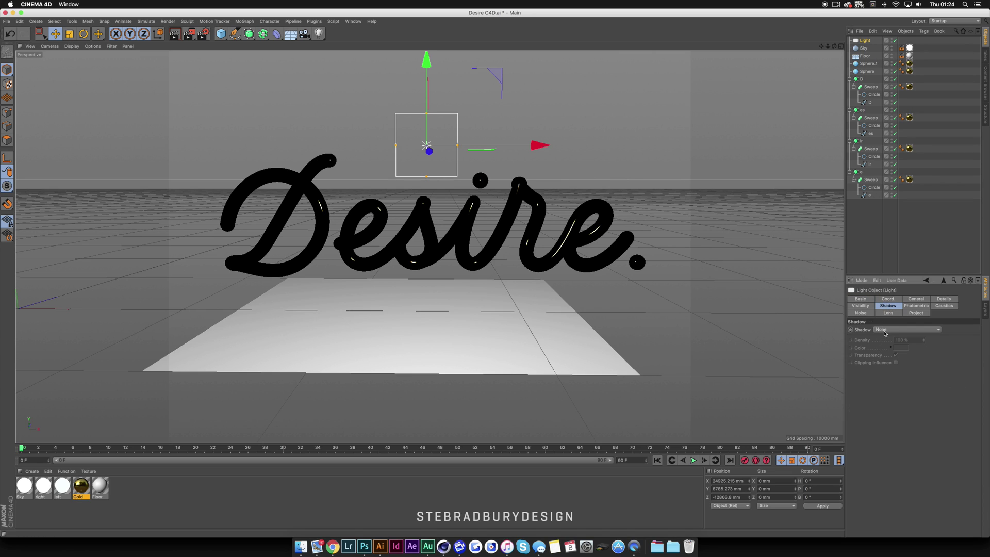
pyautogui.click(884, 330)
pyautogui.click(889, 346)
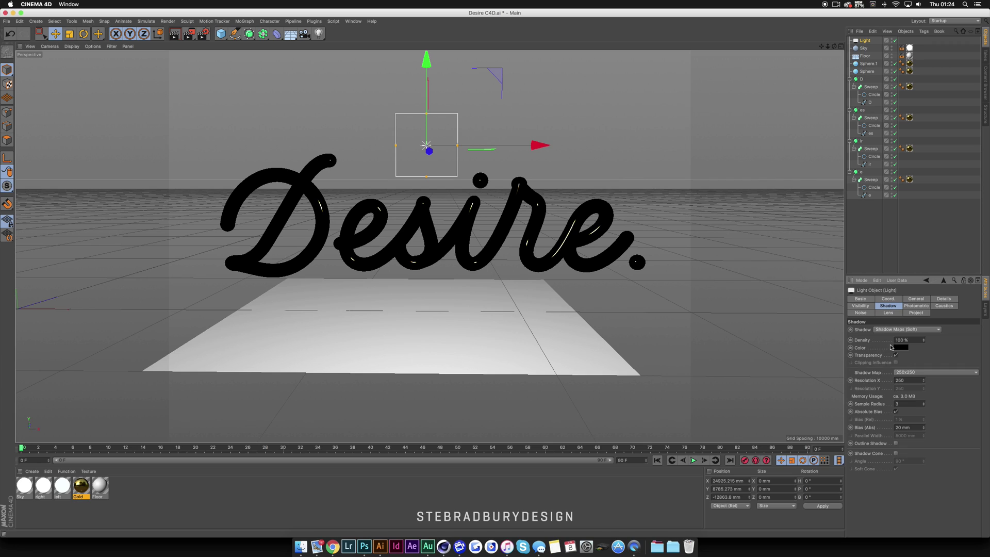
pyautogui.click(899, 348)
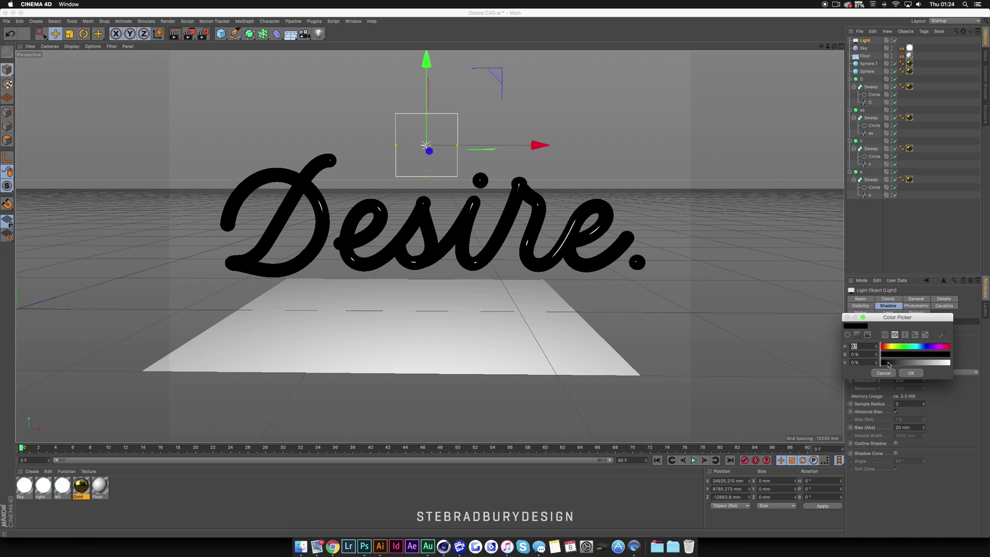
pyautogui.click(888, 364)
pyautogui.click(886, 363)
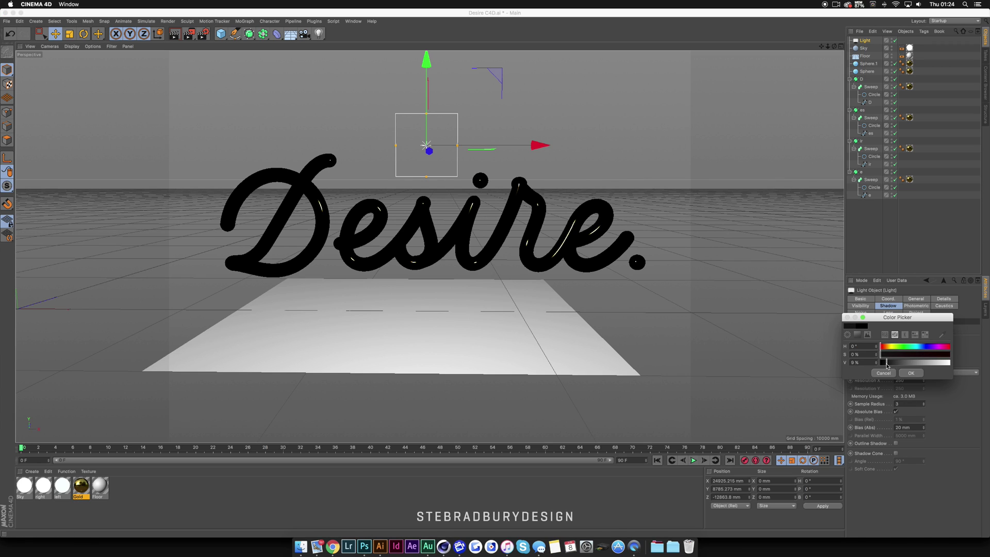
pyautogui.click(910, 373)
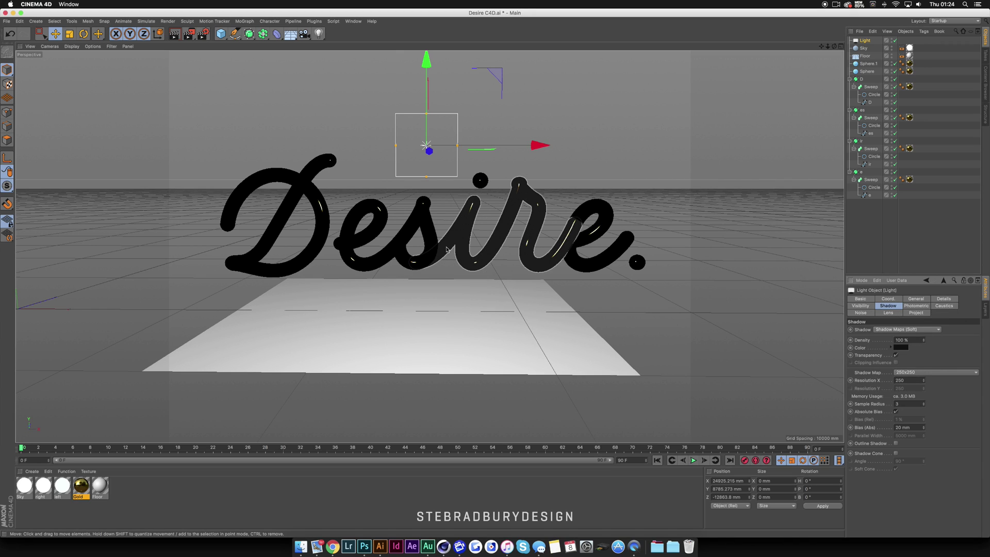
# Deselect everything and preview the render of the gold lettering under the area light
pyautogui.click(459, 294)
pyautogui.click(618, 293)
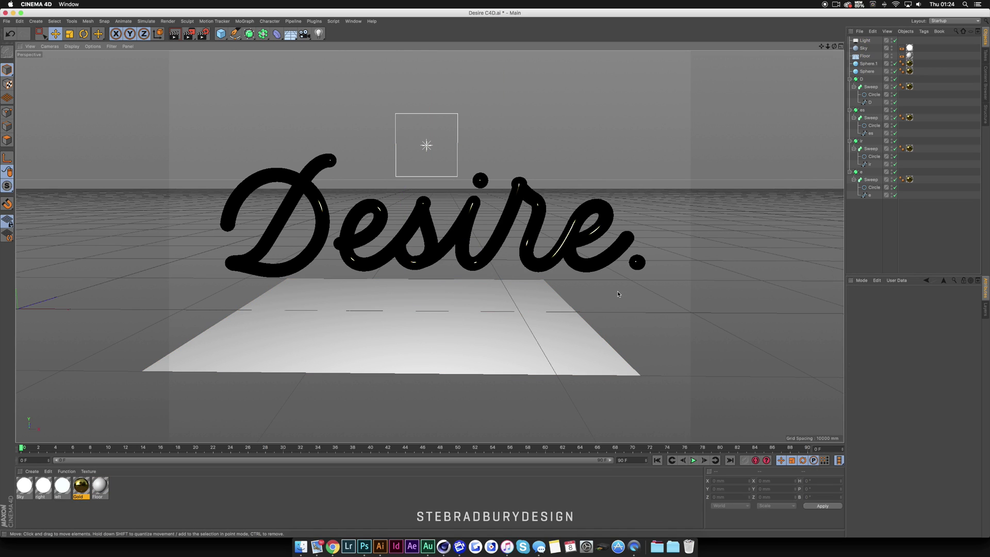
pyautogui.click(176, 35)
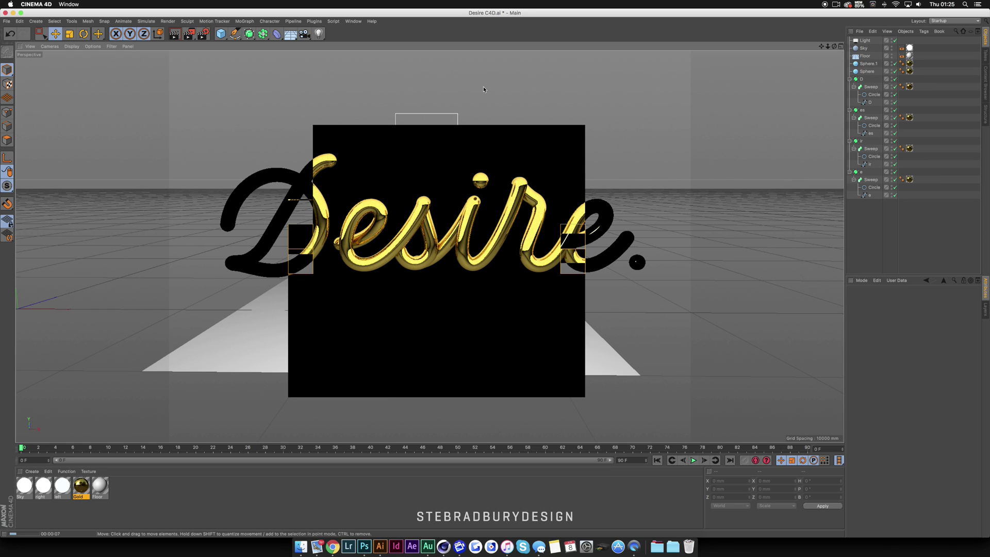
pyautogui.click(548, 148)
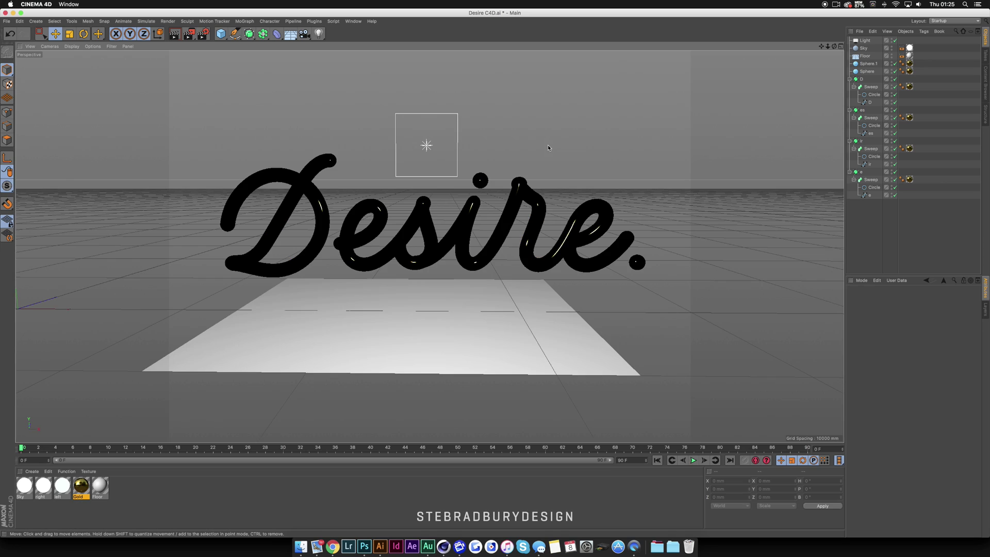
# Set the render output to 3000 pixels wide by 1000 pixels high at a resolution of 300 DPI
pyautogui.click(204, 34)
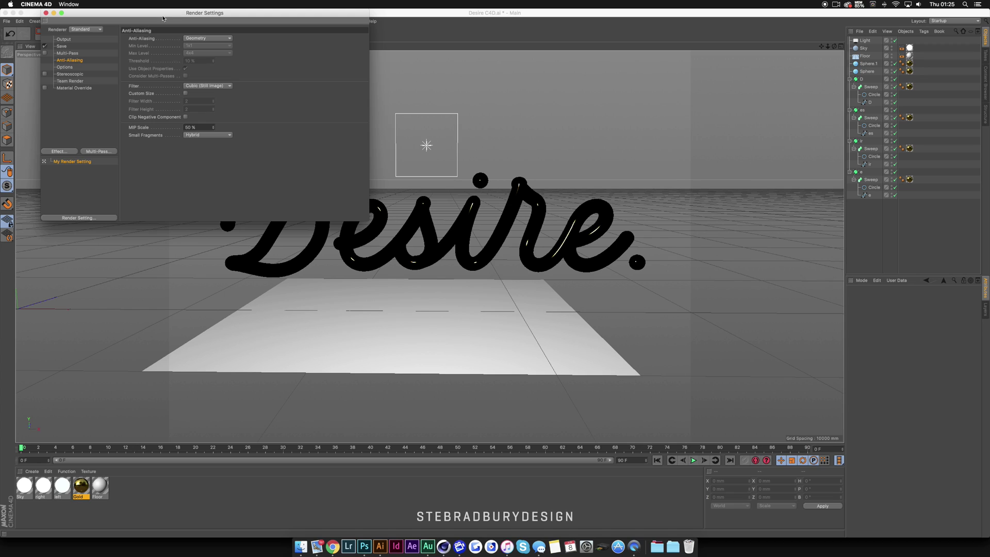
pyautogui.click(79, 40)
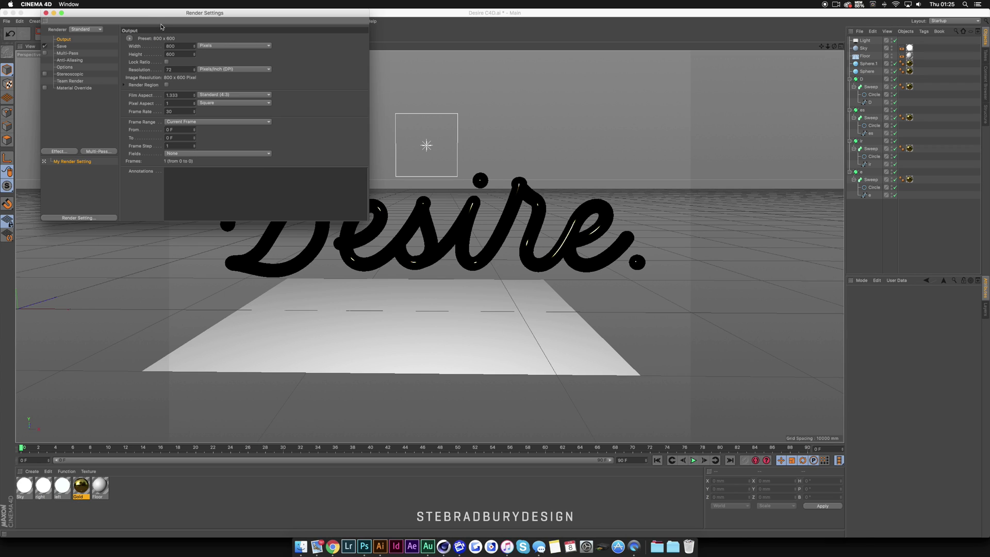
pyautogui.moveTo(170, 45); pyautogui.dragTo(114, 41)
pyautogui.write('3000')
pyautogui.press('Tab')
pyautogui.write('10')
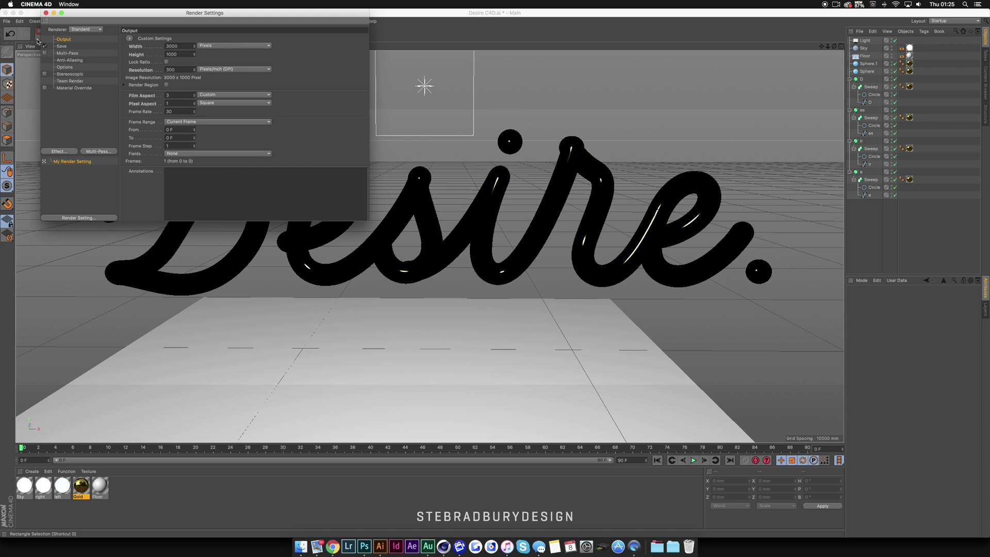
# Set the regular image's save format to PNG and include an alpha channel
pyautogui.click(62, 47)
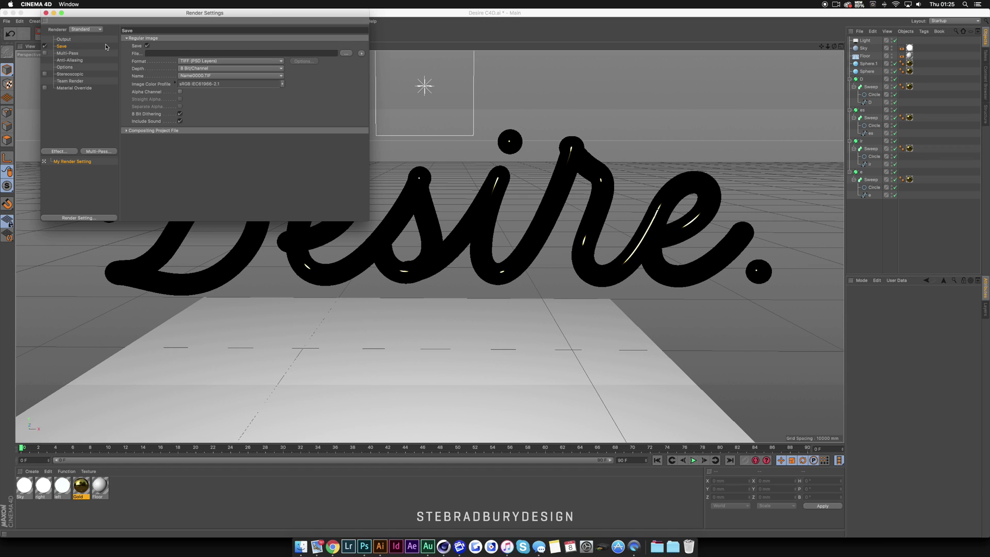
pyautogui.click(219, 61)
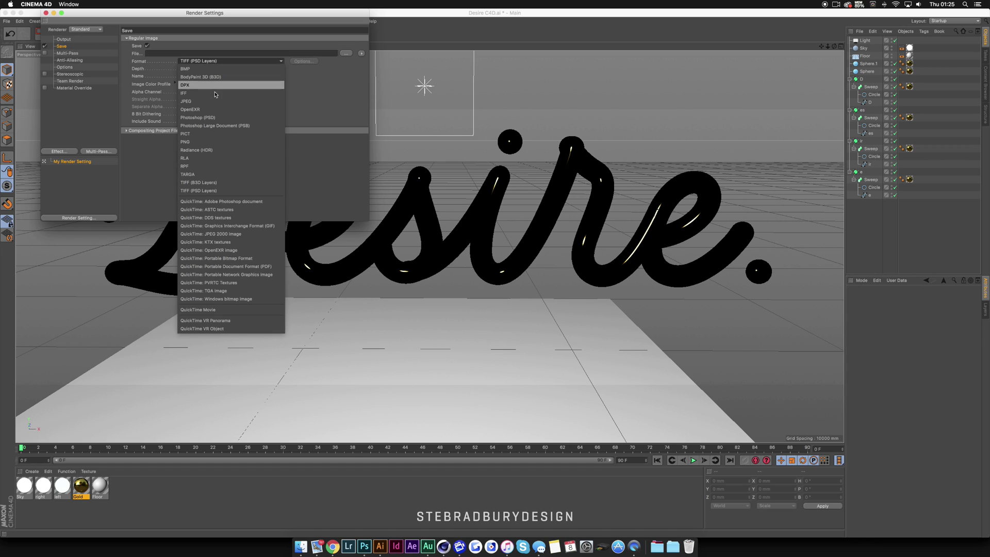
pyautogui.click(200, 143)
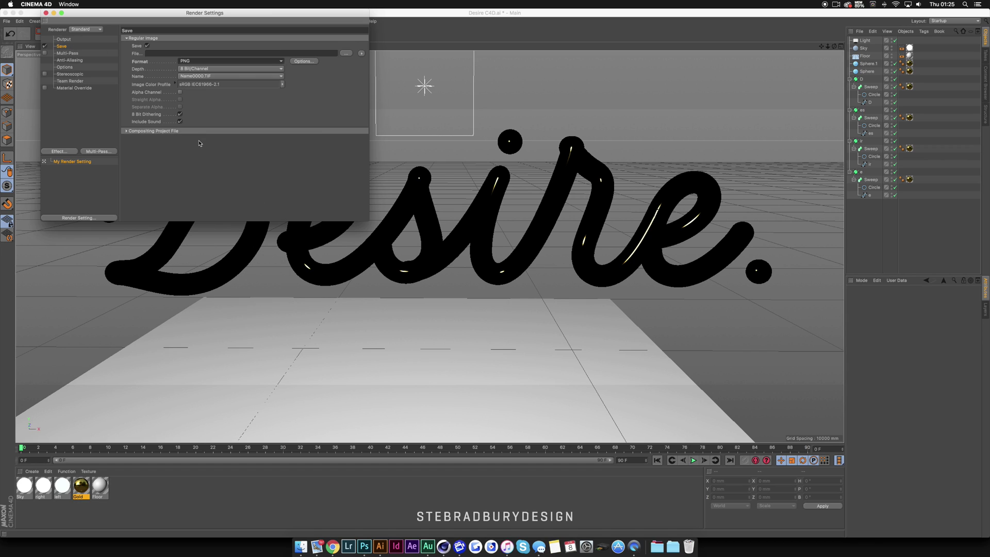
pyautogui.click(181, 93)
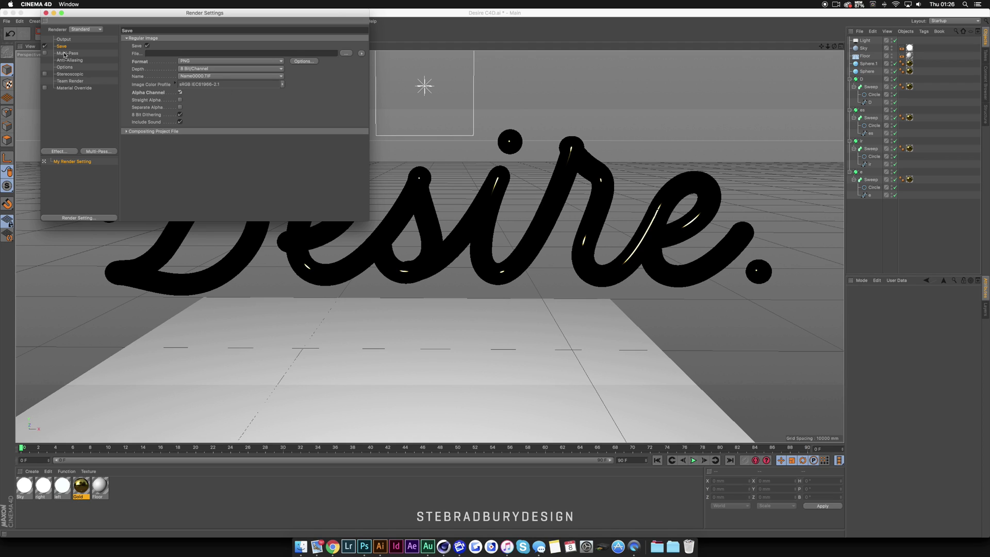
# Set the render's save location to the Desire folder on the Desktop, with the file name Desire 3d
pyautogui.click(345, 53)
pyautogui.click(383, 164)
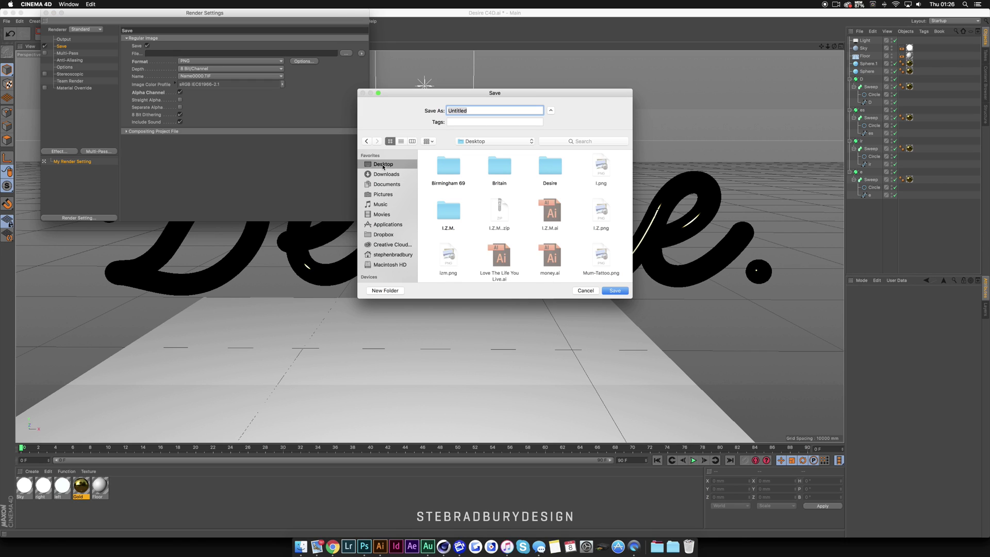
pyautogui.doubleClick(556, 171)
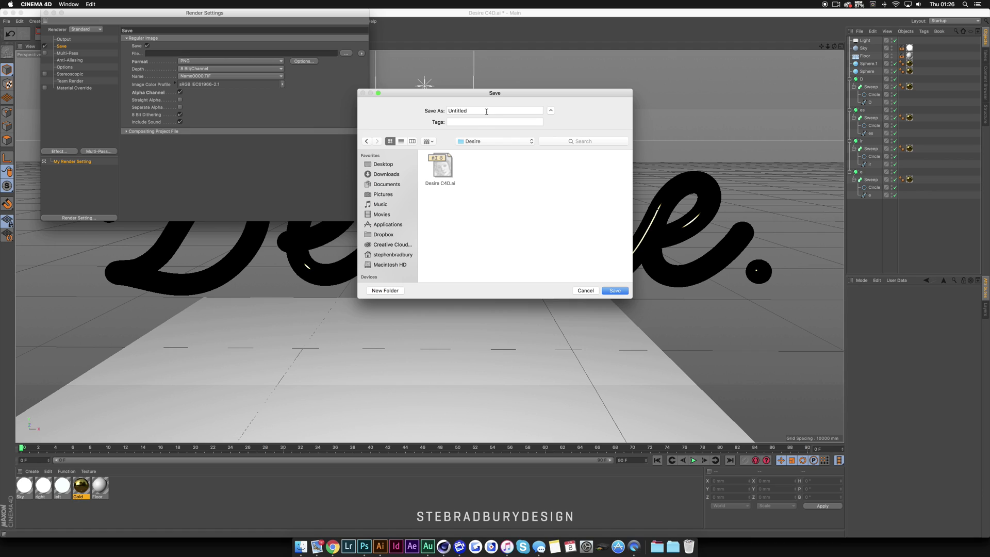
pyautogui.write('Desire 3d')
pyautogui.press('Return')
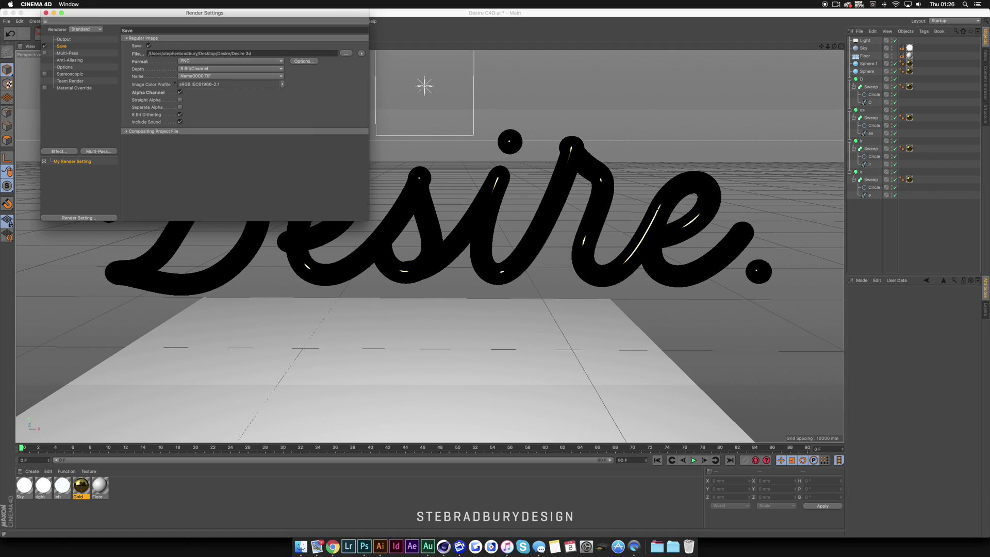
# Enable Multi-Pass rendering and set the anti-aliasing to Best
pyautogui.click(64, 54)
pyautogui.click(44, 53)
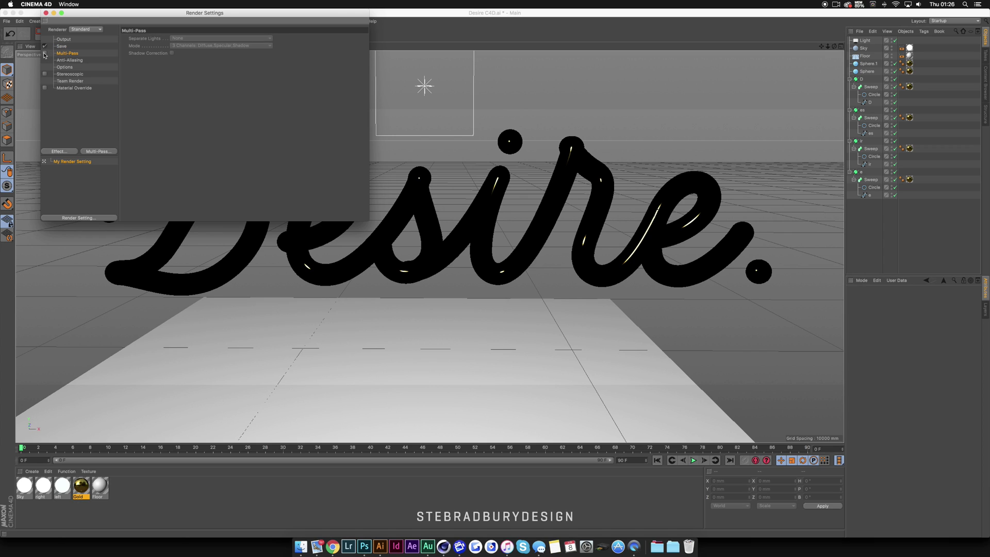
pyautogui.click(69, 61)
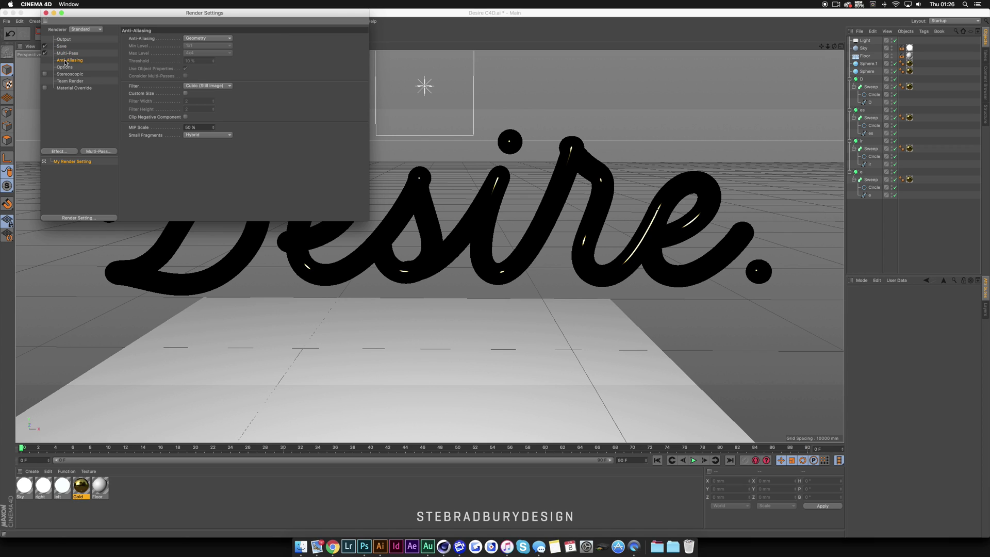
pyautogui.click(198, 40)
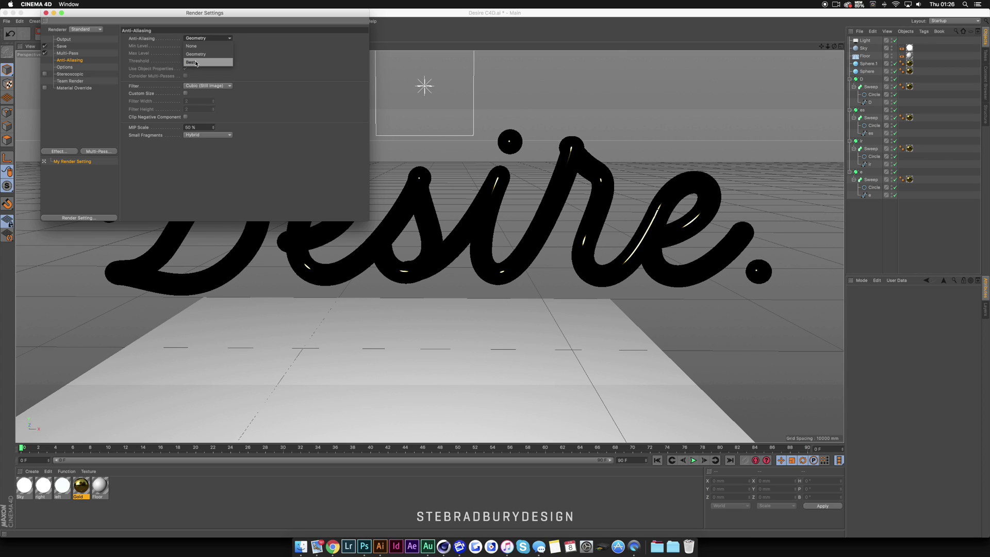
pyautogui.click(197, 63)
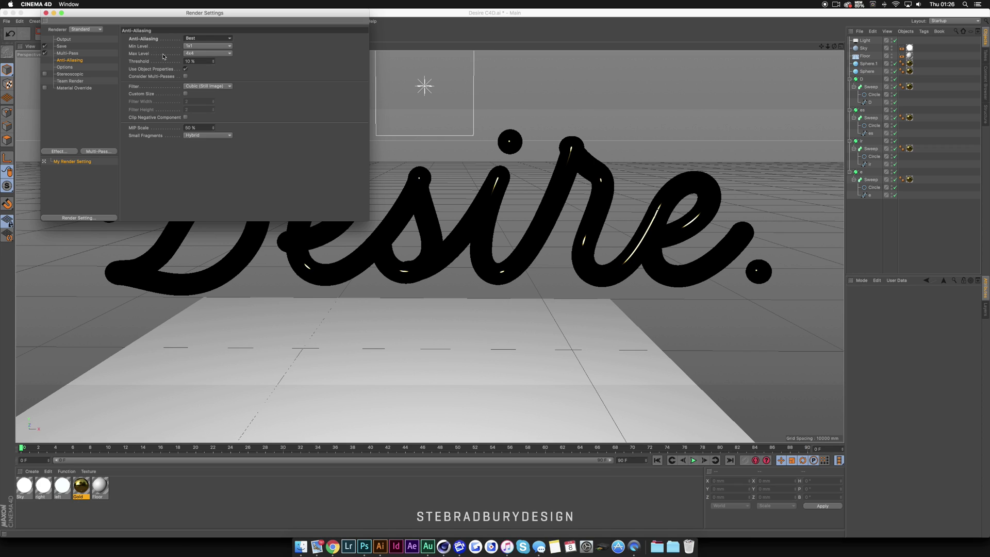
pyautogui.click(66, 68)
pyautogui.click(63, 75)
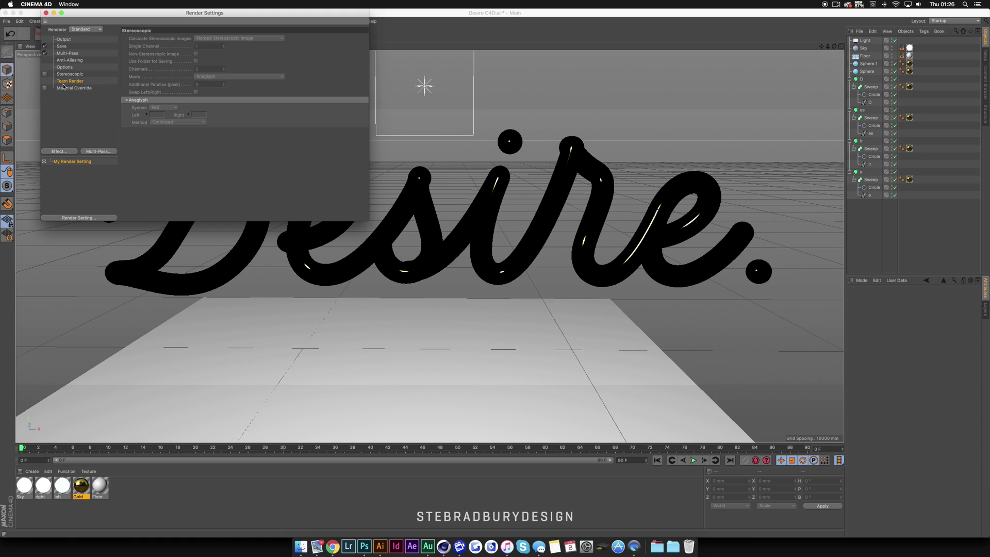
pyautogui.click(63, 82)
pyautogui.click(64, 88)
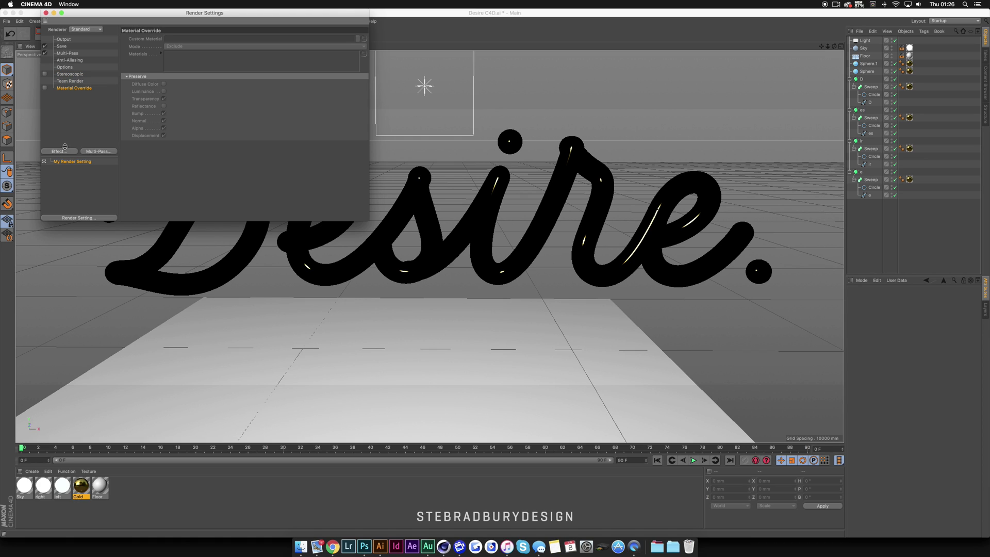
# Add the Ambient Occlusion and Global Illumination effects to the render settings
pyautogui.click(63, 152)
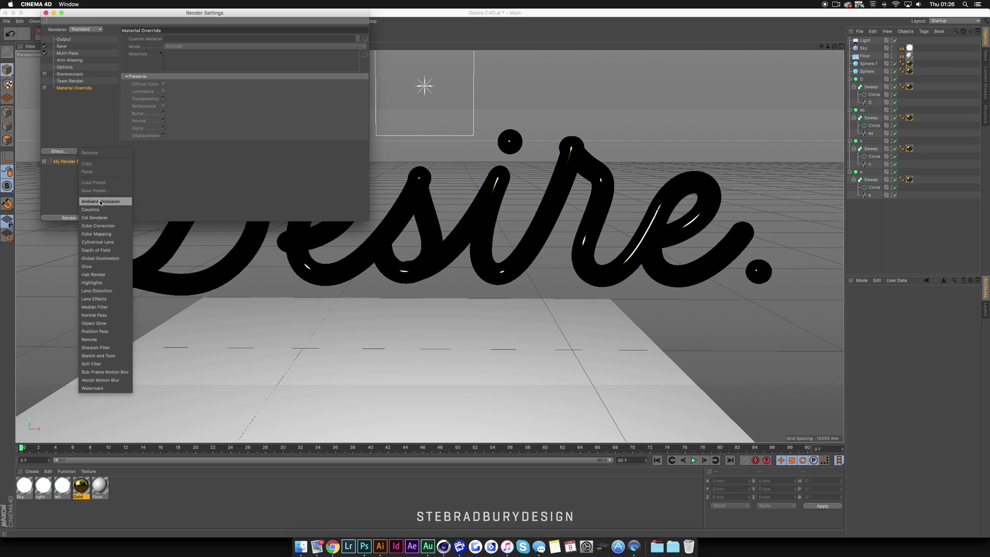
pyautogui.click(60, 152)
pyautogui.click(61, 153)
pyautogui.click(101, 201)
pyautogui.click(60, 151)
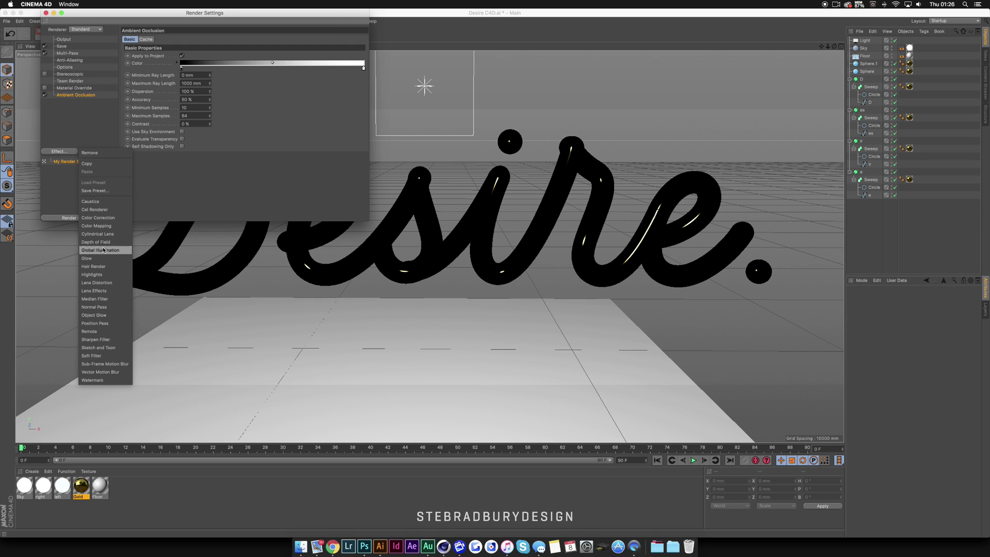
pyautogui.click(101, 250)
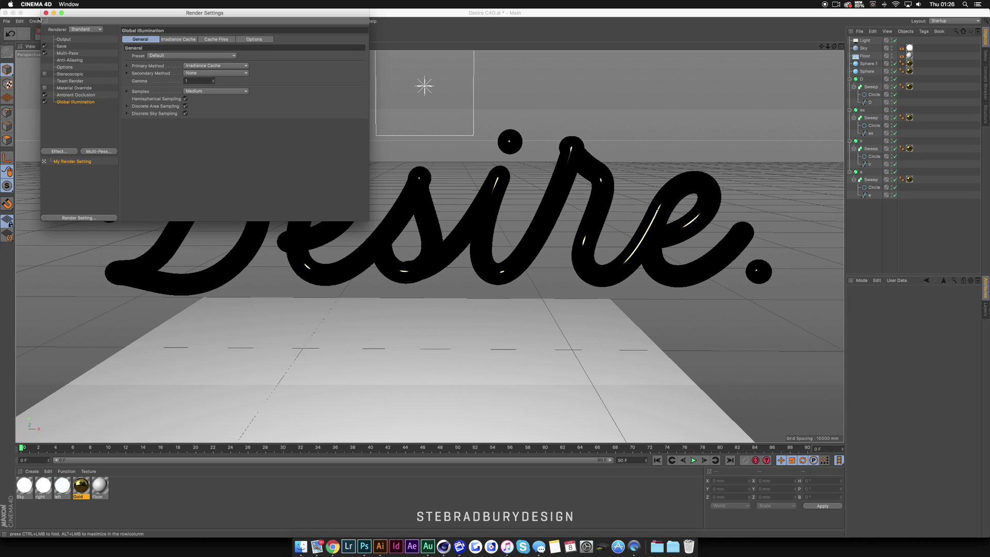
# Check the output and save settings, close the render settings and render the scene to the Picture Viewer
pyautogui.click(64, 40)
pyautogui.click(66, 47)
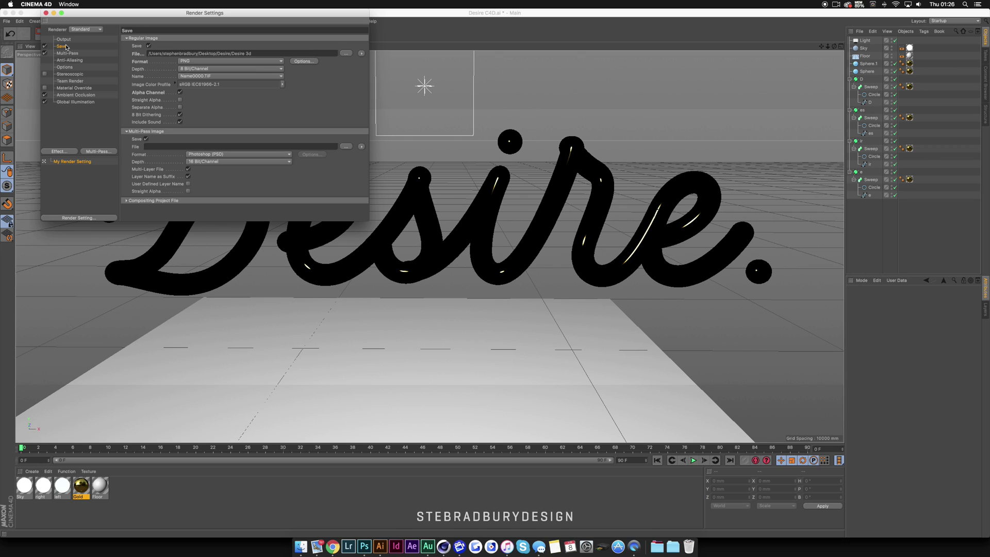
pyautogui.click(46, 12)
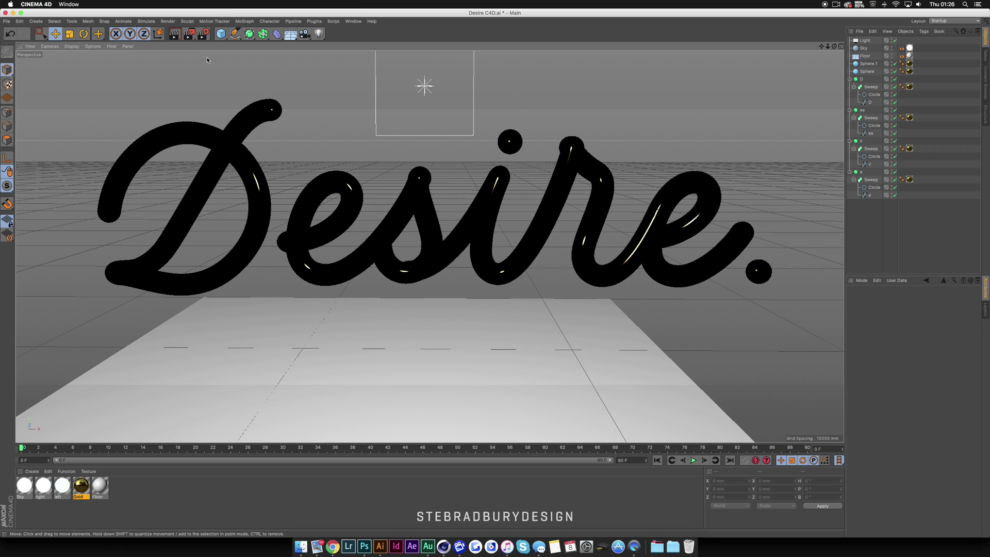
pyautogui.click(190, 34)
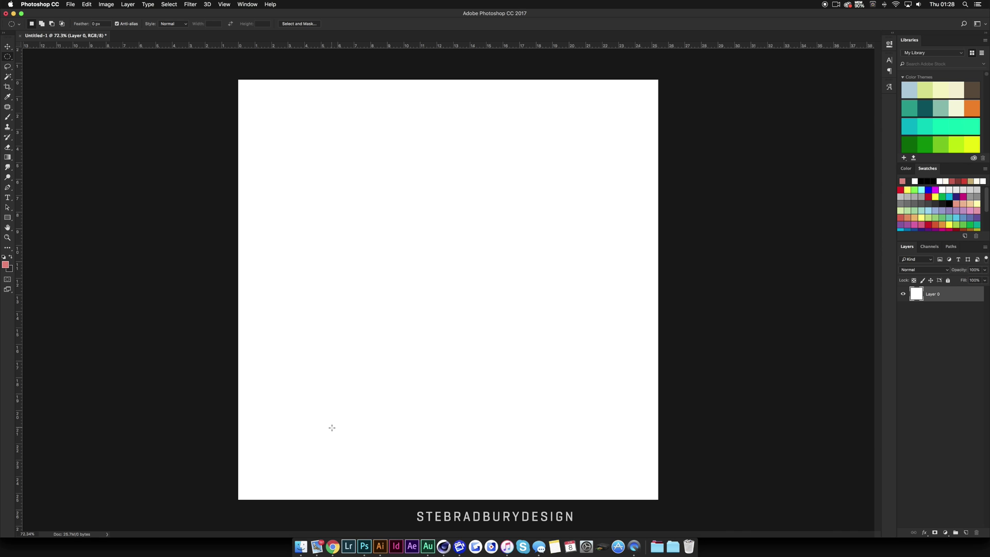
# Place Desire C4D .png from the Desktop's Desire folder into the blank white Photoshop document
pyautogui.click(300, 551)
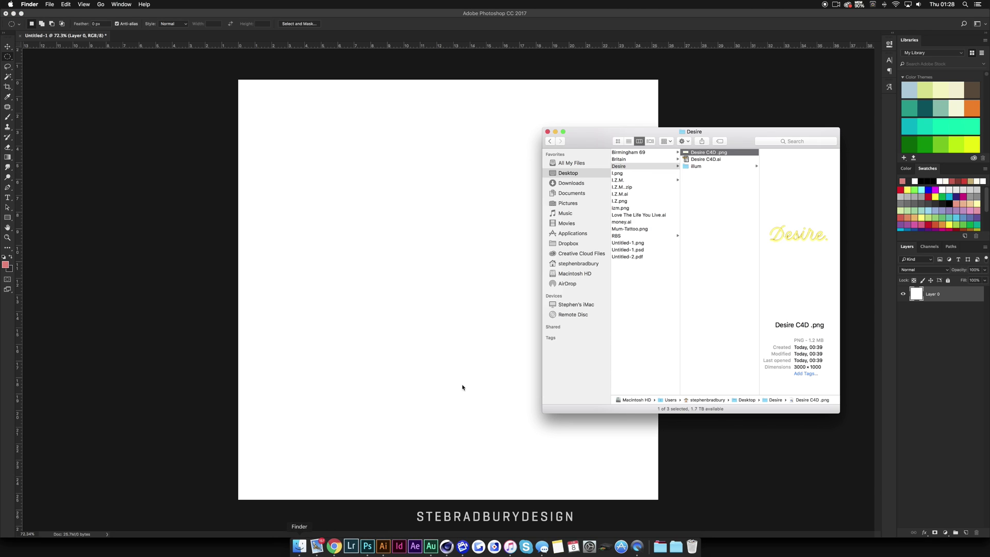
pyautogui.moveTo(695, 155); pyautogui.dragTo(483, 185)
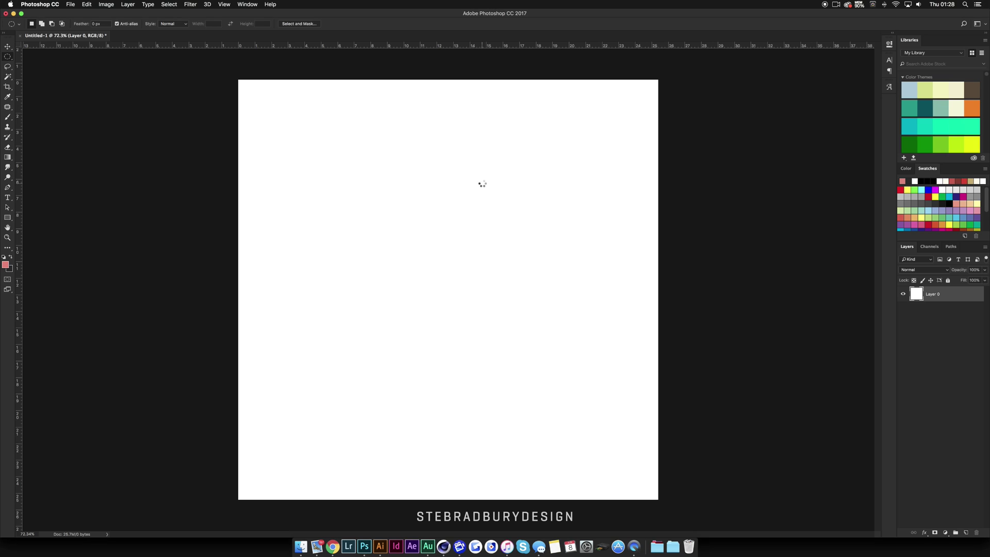
pyautogui.press('Return')
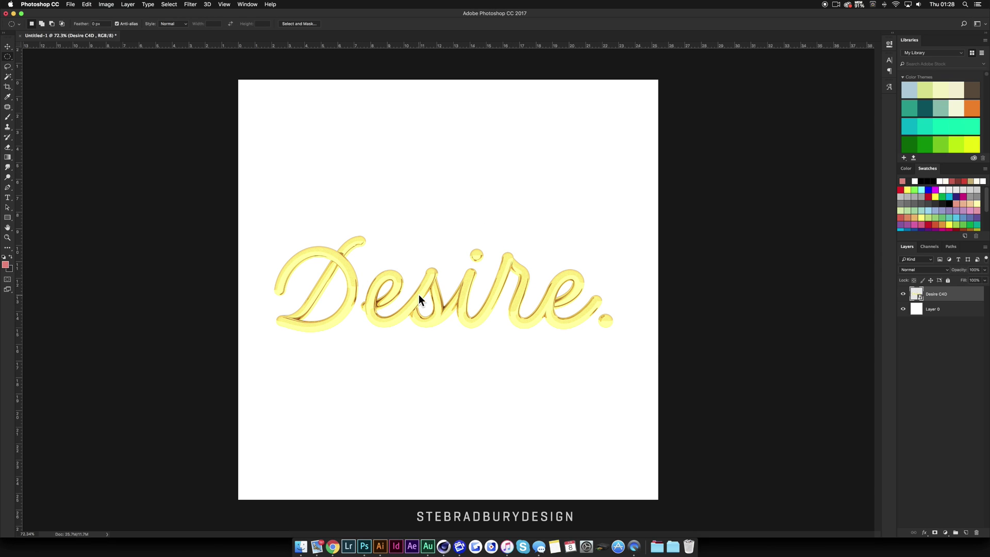
# Apply a Hue/Saturation adjustment to the Desire C4D layer with the hue at about -20, turning the lettering orange-gold
pyautogui.press('super+u')
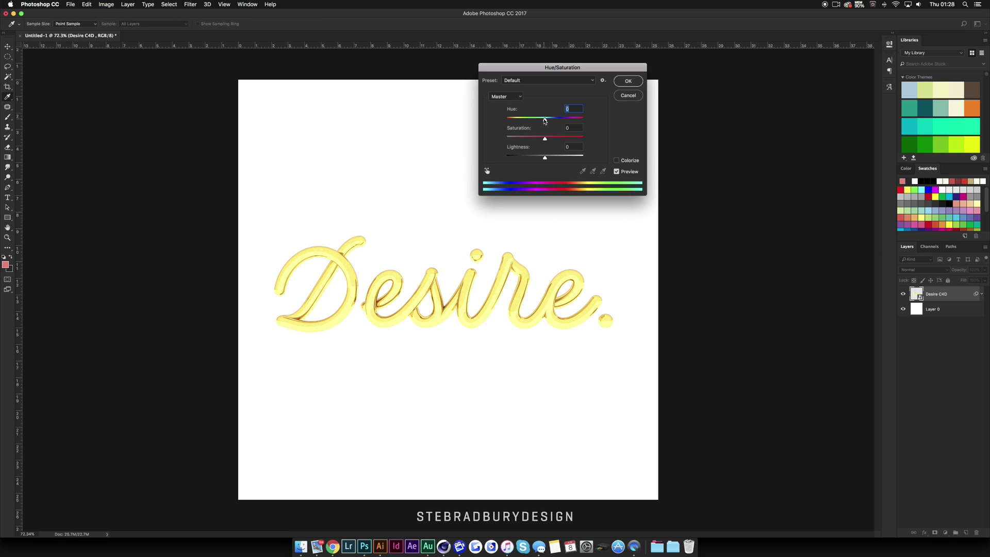
pyautogui.moveTo(545, 119); pyautogui.dragTo(538, 122)
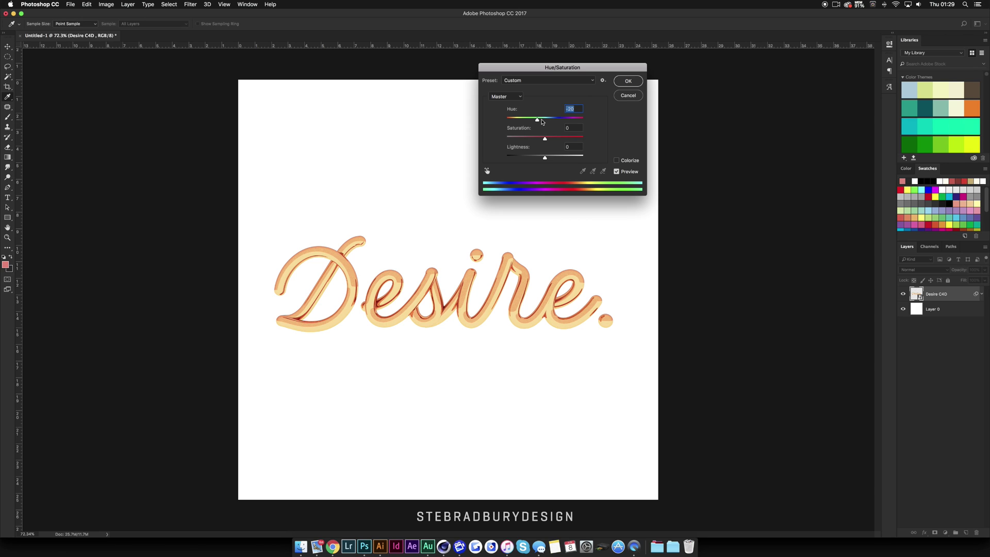
pyautogui.click(628, 81)
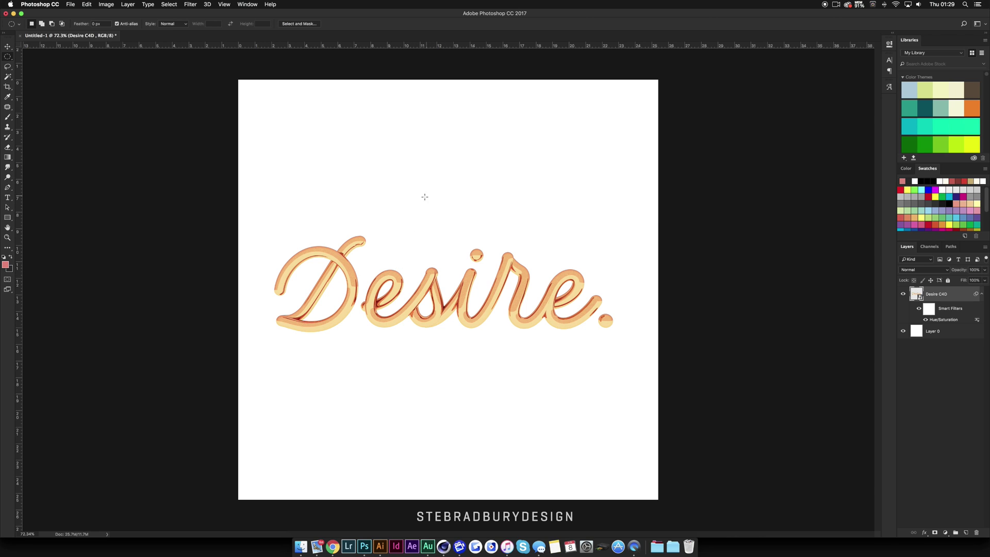